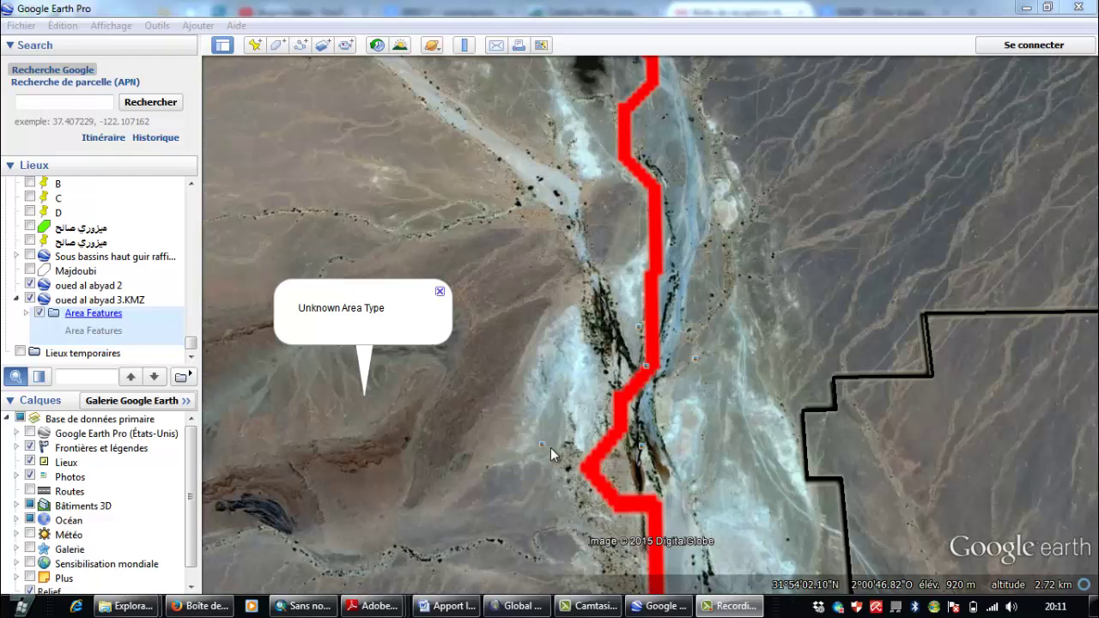
- Show the area feature's balloon, then zoom out and pan to reveal the whole oued al abyad 3 basin and red stream
{"action": "left_click", "coordinate": [543, 435]}
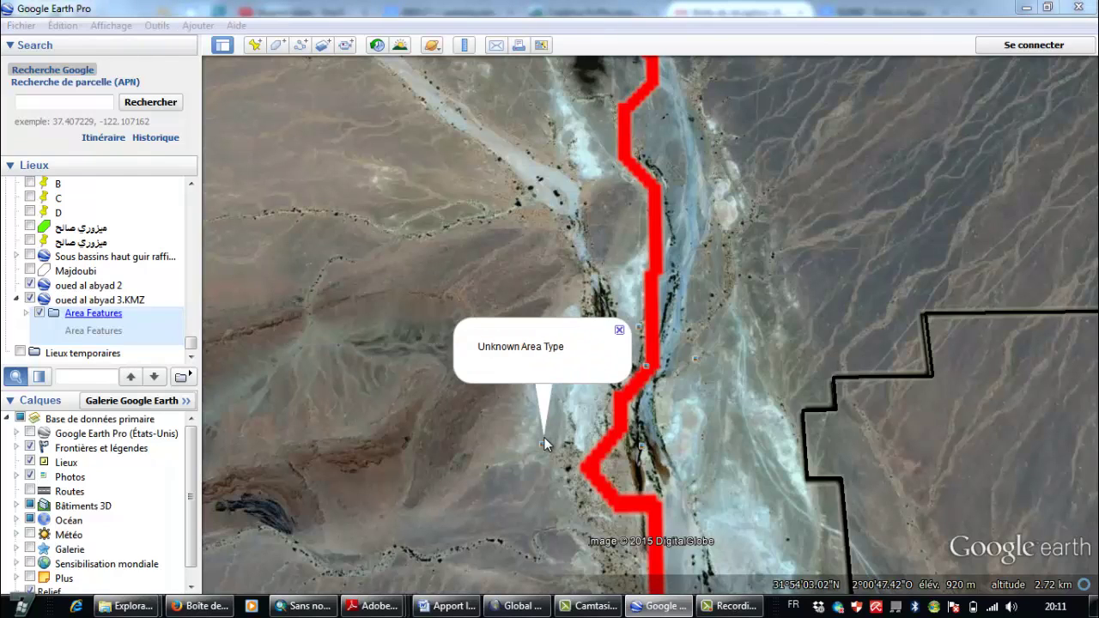
{"action": "scroll", "coordinate": [539, 440], "scroll_direction": "down", "scroll_amount": 1}
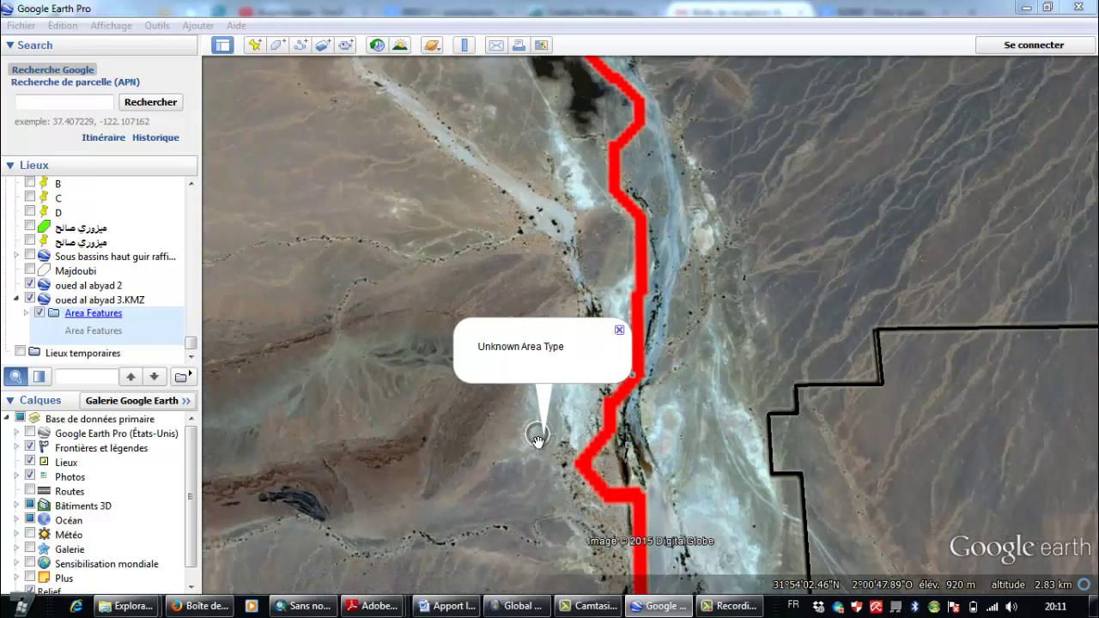
{"action": "left_click", "coordinate": [550, 400]}
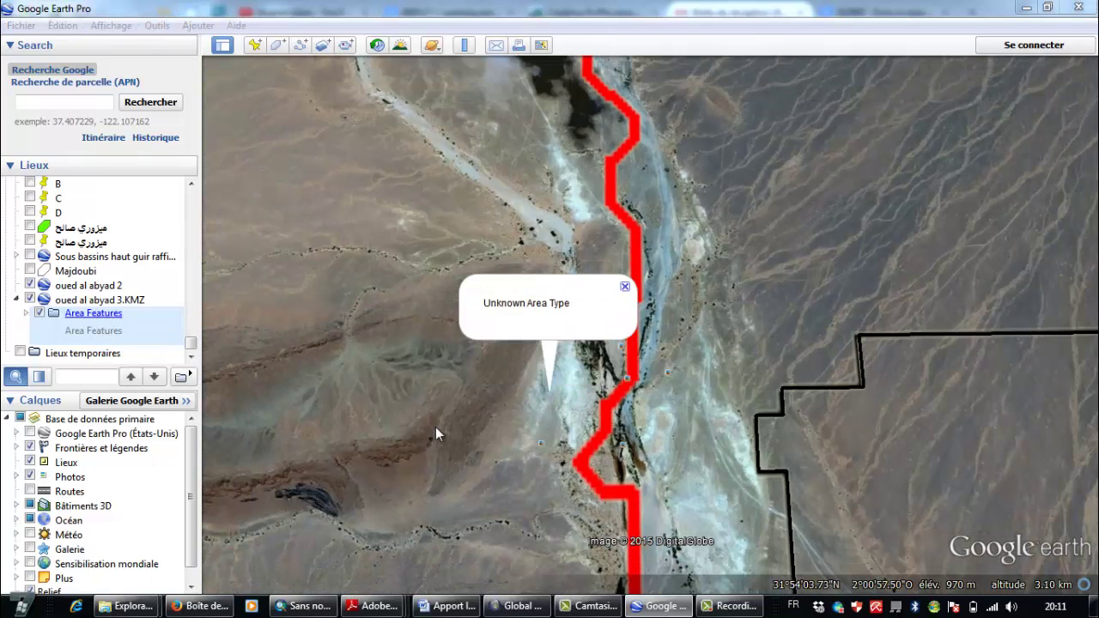
{"action": "scroll", "coordinate": [435, 427], "scroll_direction": "down", "scroll_amount": 3}
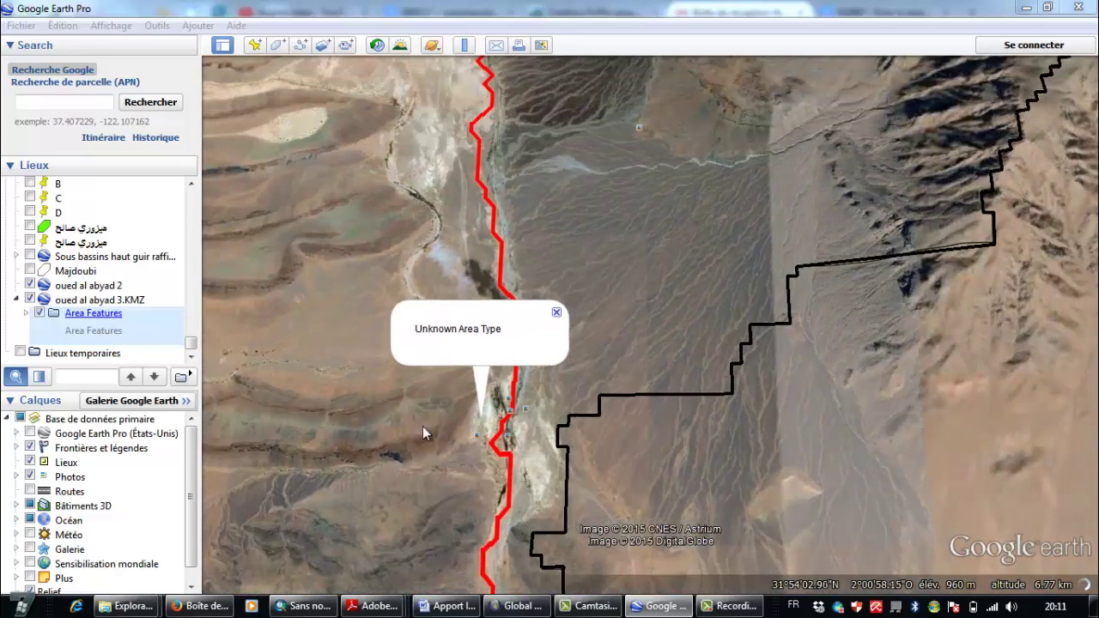
{"action": "scroll", "coordinate": [422, 402], "scroll_direction": "down", "scroll_amount": 1}
{"action": "left_click_drag", "start_coordinate": [268, 448], "coordinate": [446, 466]}
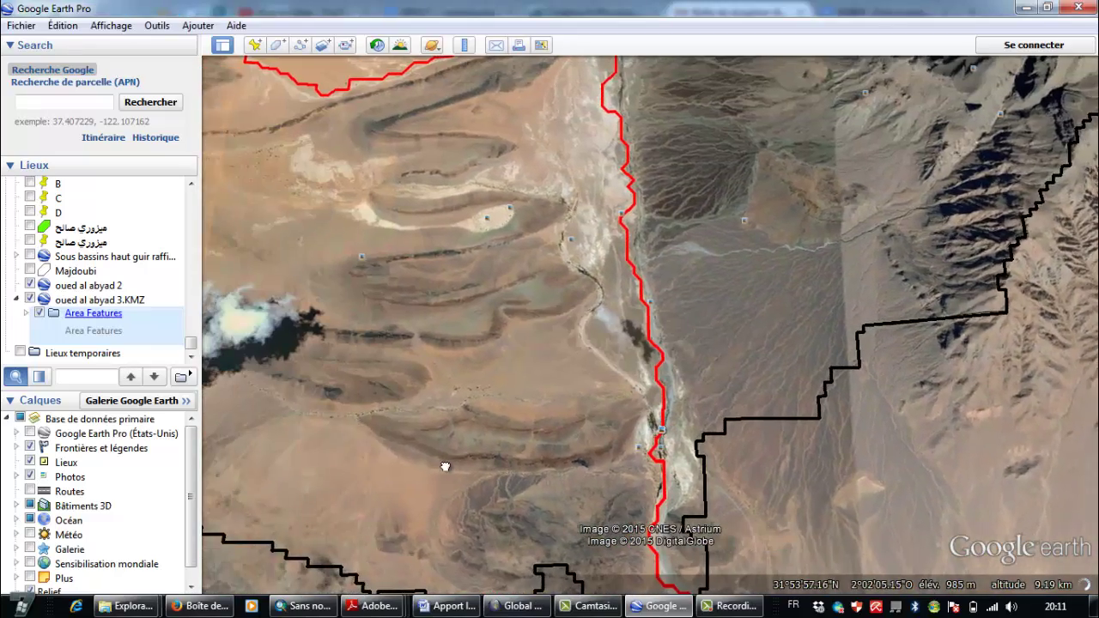
{"action": "scroll", "coordinate": [447, 463], "scroll_direction": "down", "scroll_amount": 3}
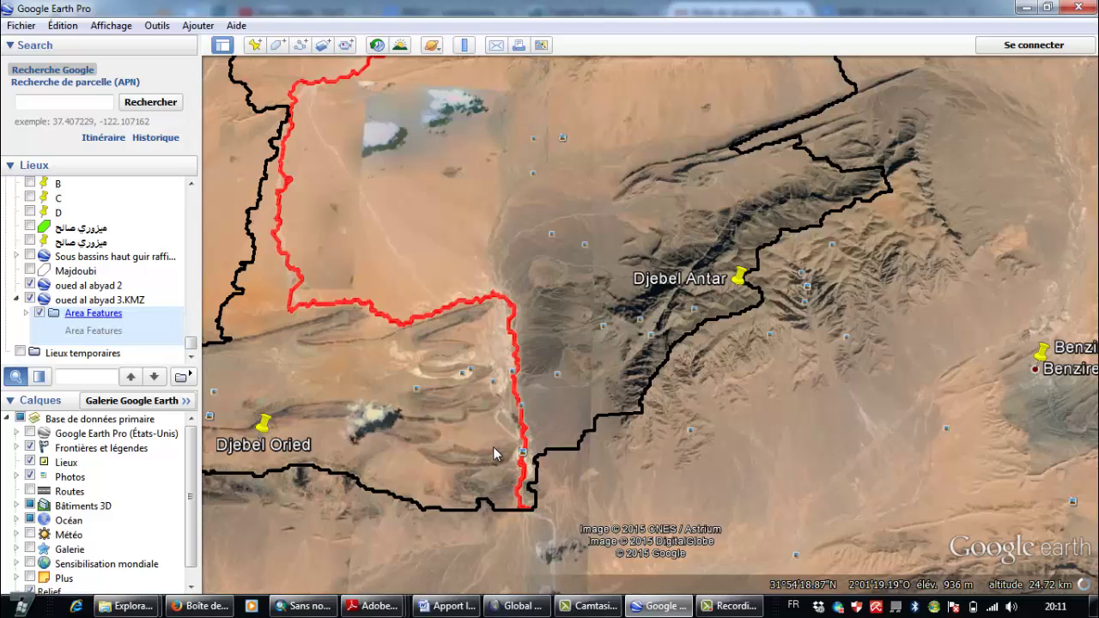
{"action": "scroll", "coordinate": [494, 408], "scroll_direction": "down", "scroll_amount": 3}
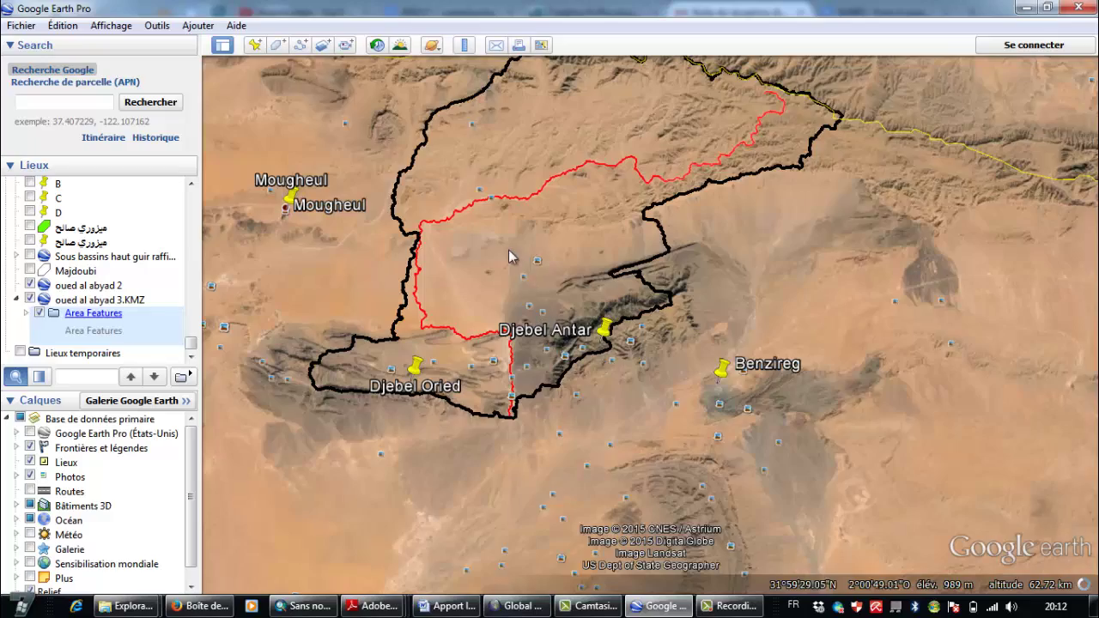
{"action": "left_click_drag", "start_coordinate": [508, 250], "coordinate": [532, 365]}
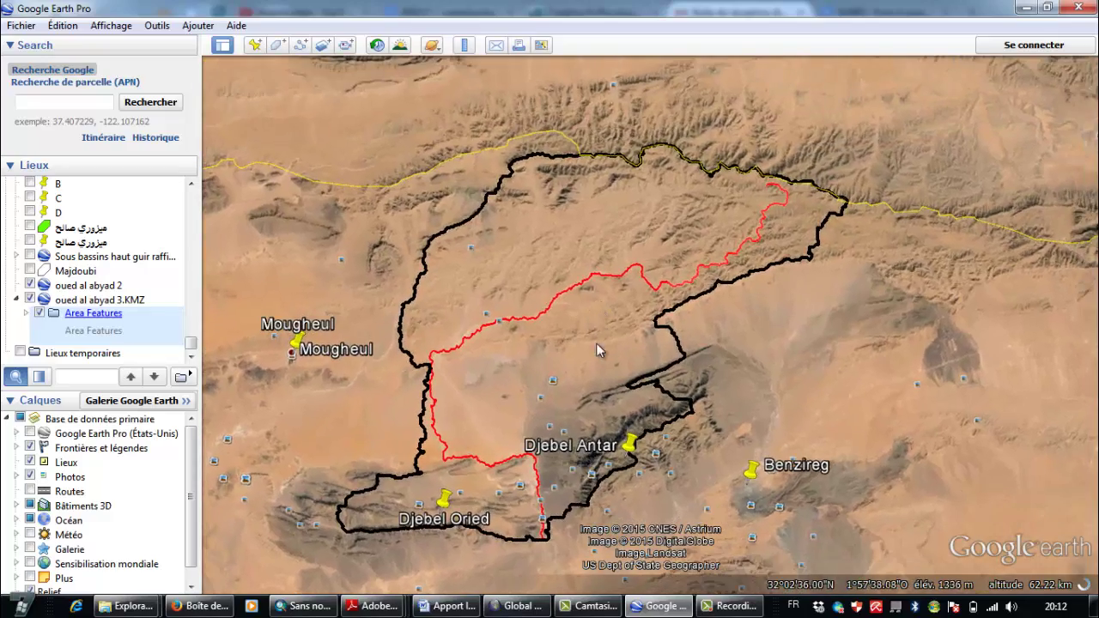
{"action": "scroll", "coordinate": [596, 343], "scroll_direction": "down", "scroll_amount": 6}
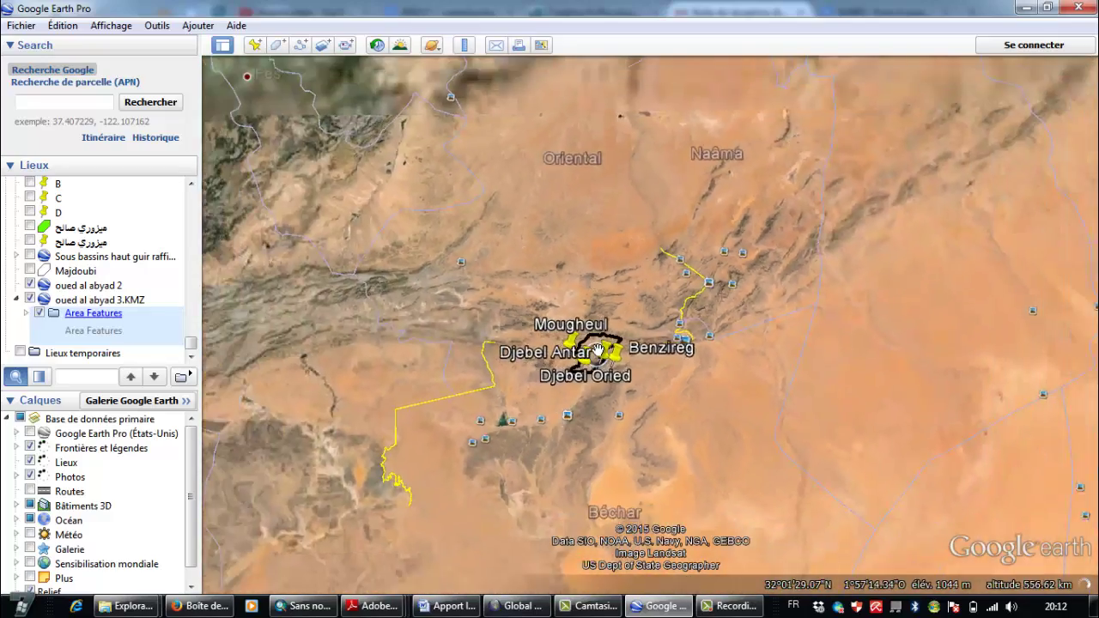
{"action": "scroll", "coordinate": [599, 350], "scroll_direction": "down", "scroll_amount": 4}
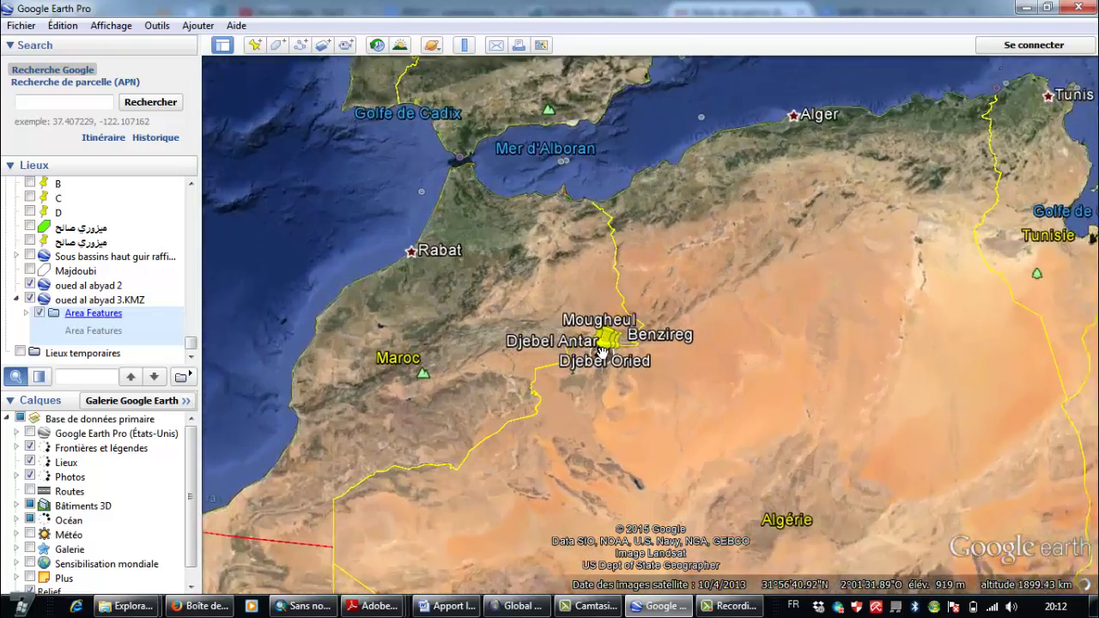
{"action": "scroll", "coordinate": [601, 352], "scroll_direction": "up", "scroll_amount": 5}
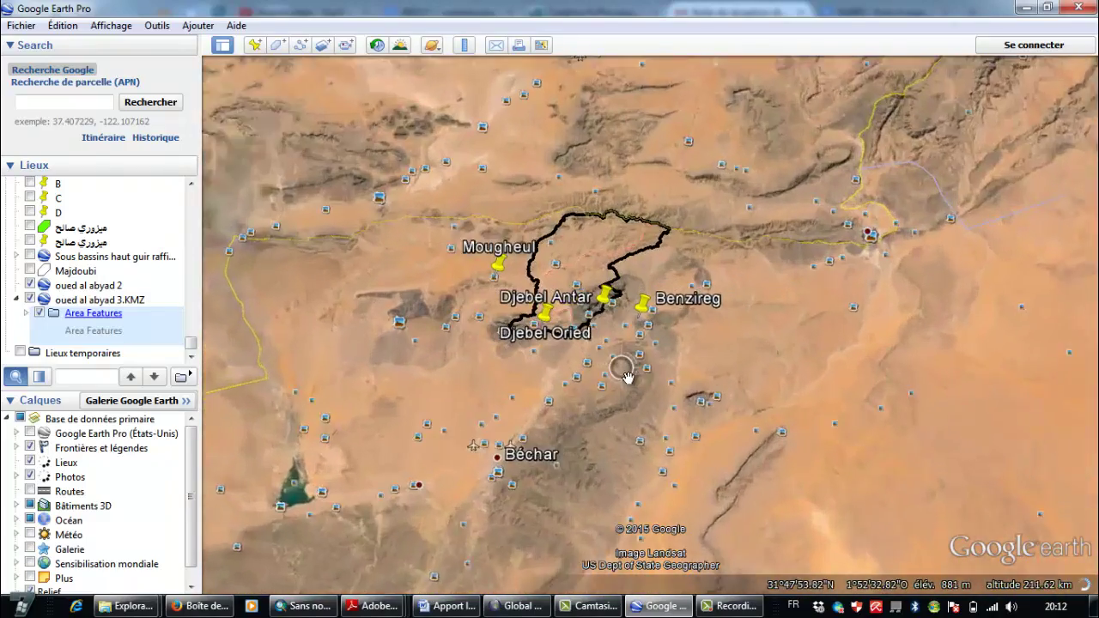
{"action": "scroll", "coordinate": [627, 375], "scroll_direction": "up", "scroll_amount": 3}
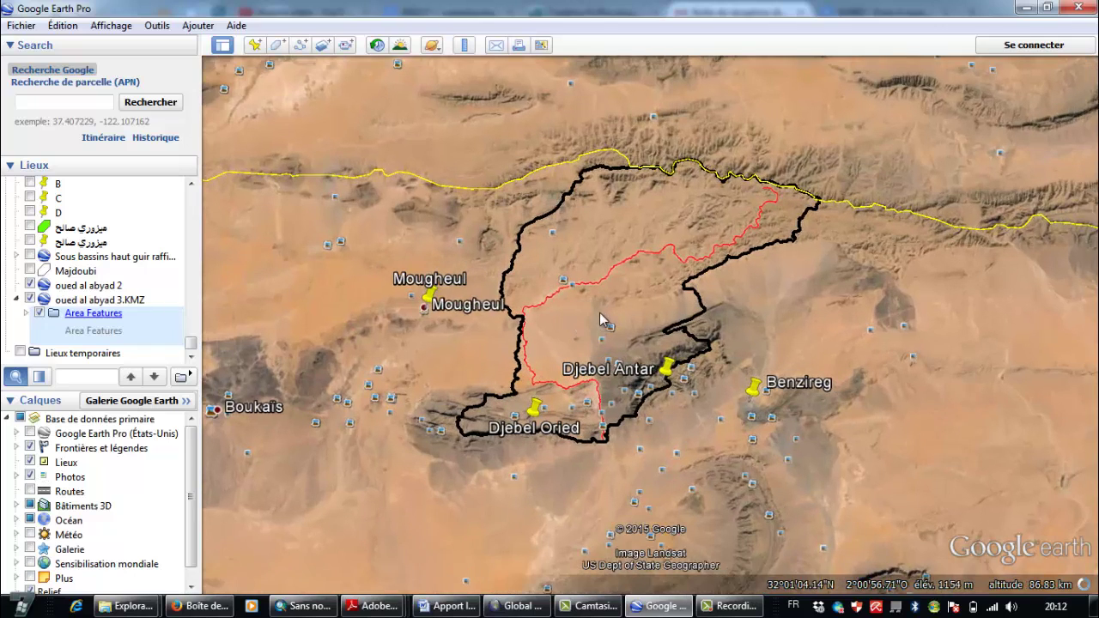
{"action": "left_click_drag", "start_coordinate": [599, 313], "coordinate": [603, 326]}
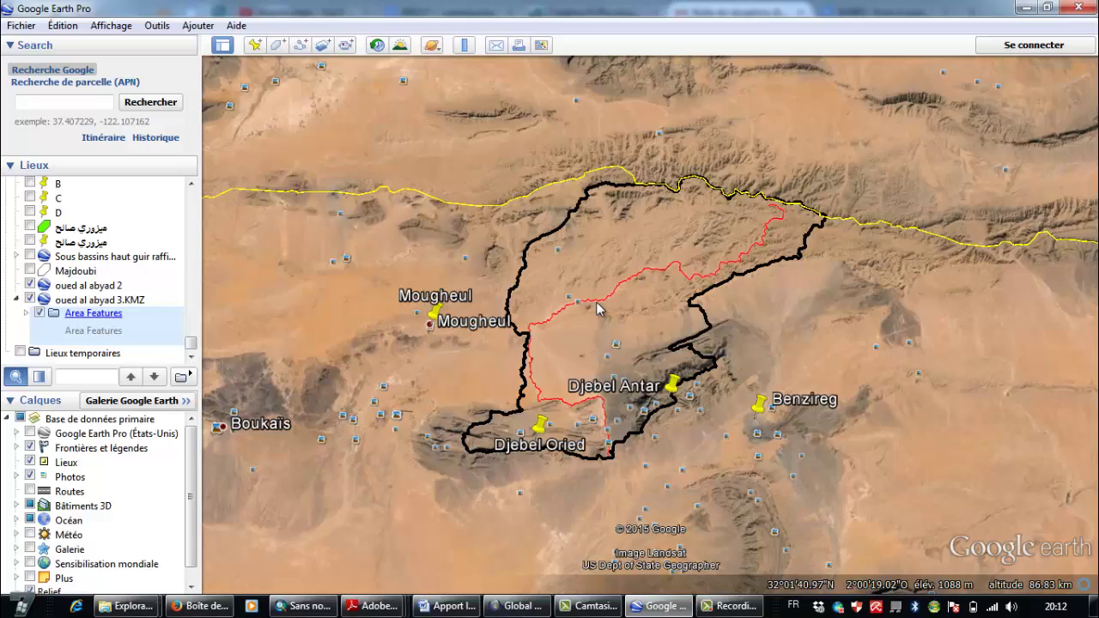
{"action": "scroll", "coordinate": [605, 470], "scroll_direction": "up", "scroll_amount": 5}
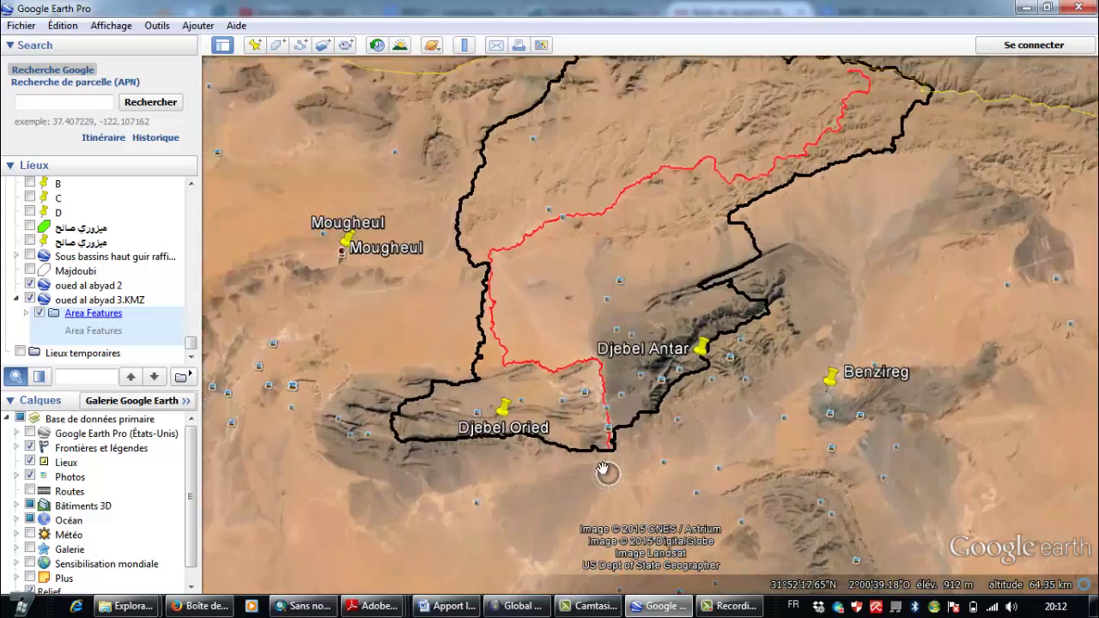
- Zoom in on the stream outlet, tilt into 3D ground view, then tilt back down
{"action": "scroll", "coordinate": [574, 456], "scroll_direction": "down", "scroll_amount": 4}
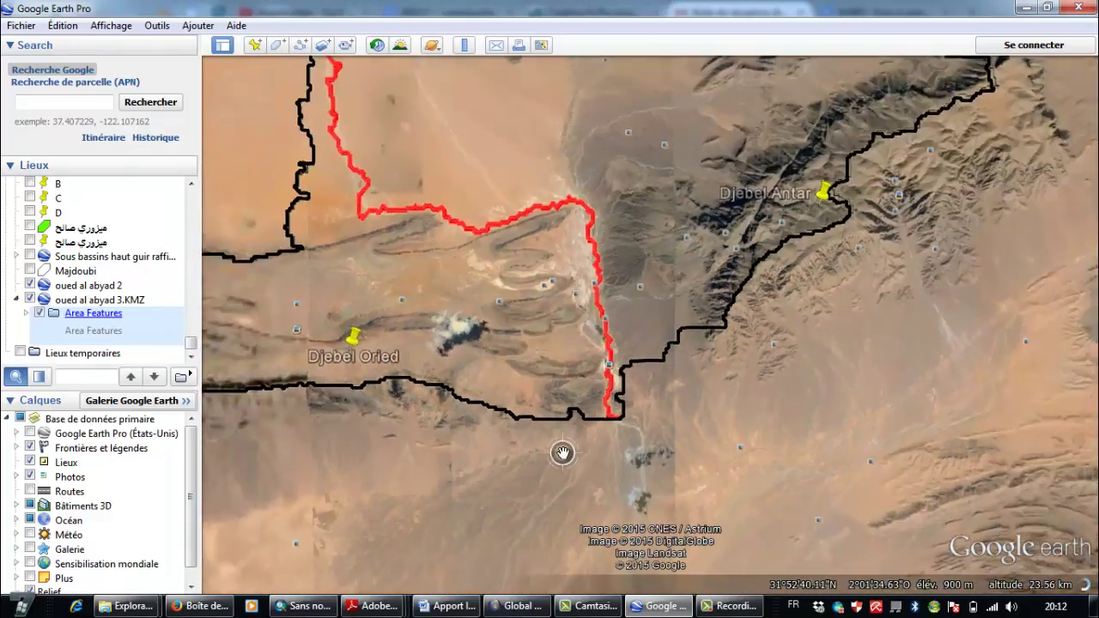
{"action": "scroll", "coordinate": [581, 465], "scroll_direction": "up", "scroll_amount": 5}
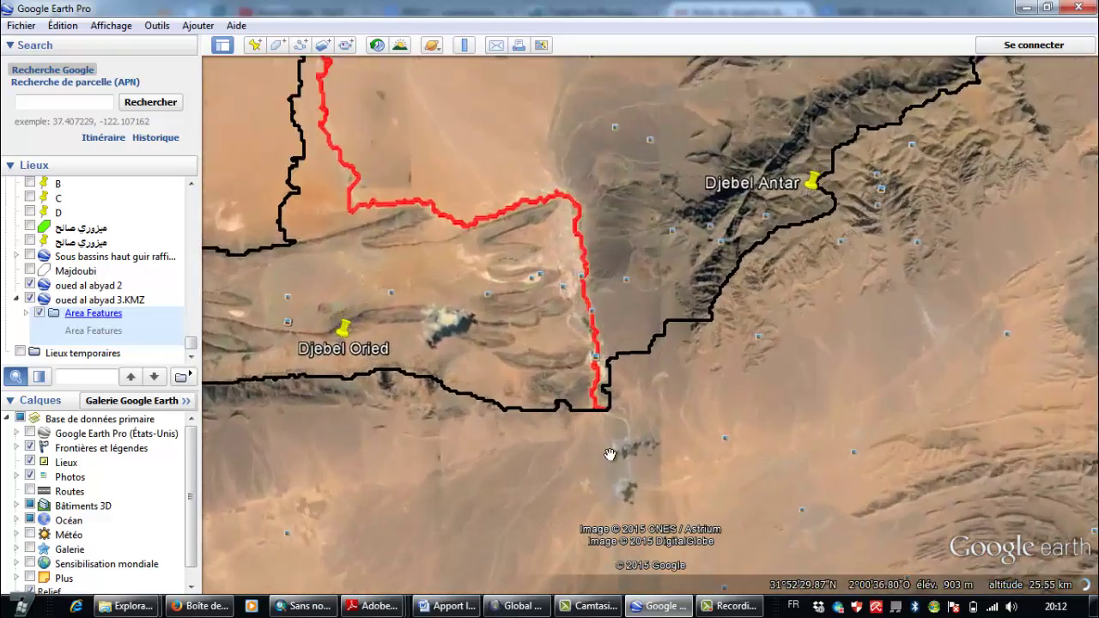
{"action": "scroll", "coordinate": [611, 387], "scroll_direction": "up", "scroll_amount": 3}
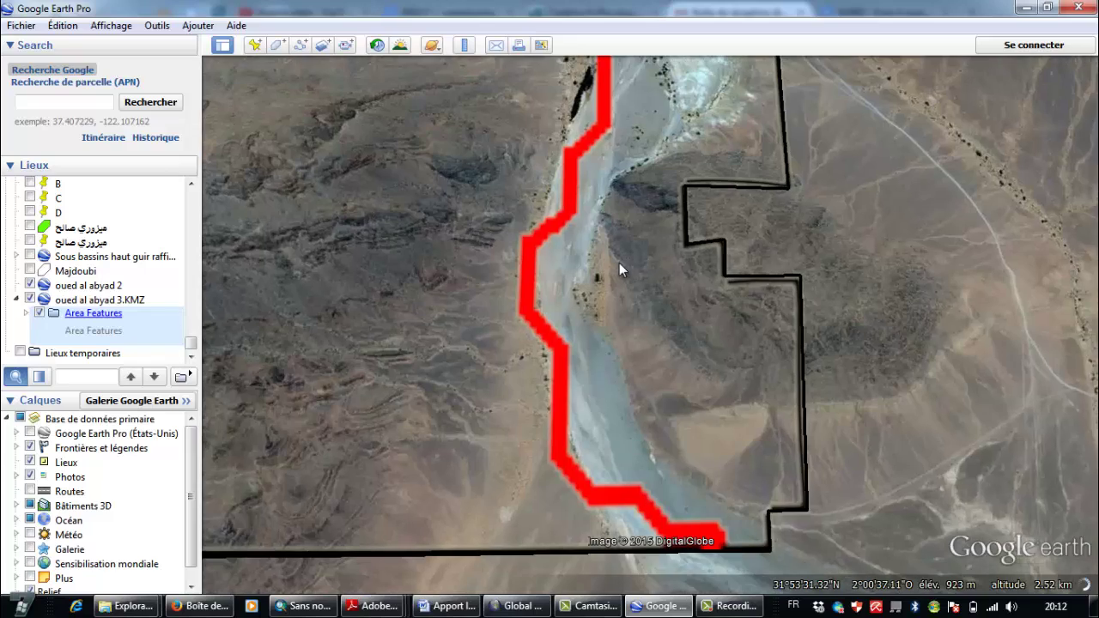
{"action": "scroll", "coordinate": [620, 364], "scroll_direction": "up", "scroll_amount": 2}
{"action": "scroll", "coordinate": [620, 392], "scroll_direction": "up", "scroll_amount": 4}
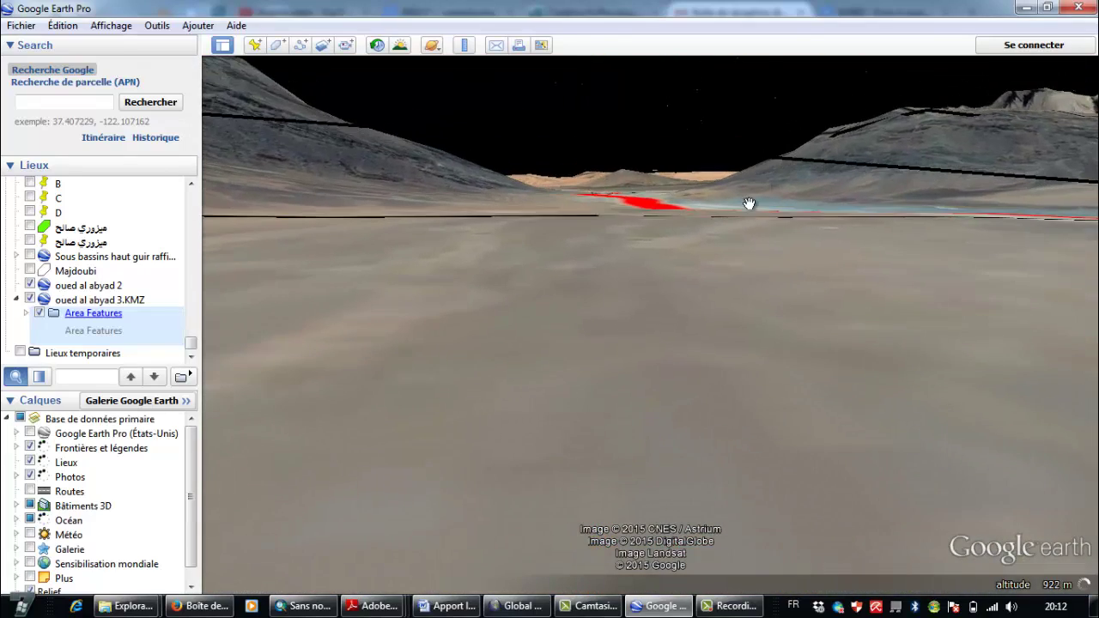
{"action": "scroll", "coordinate": [713, 343], "scroll_direction": "up", "scroll_amount": 2}
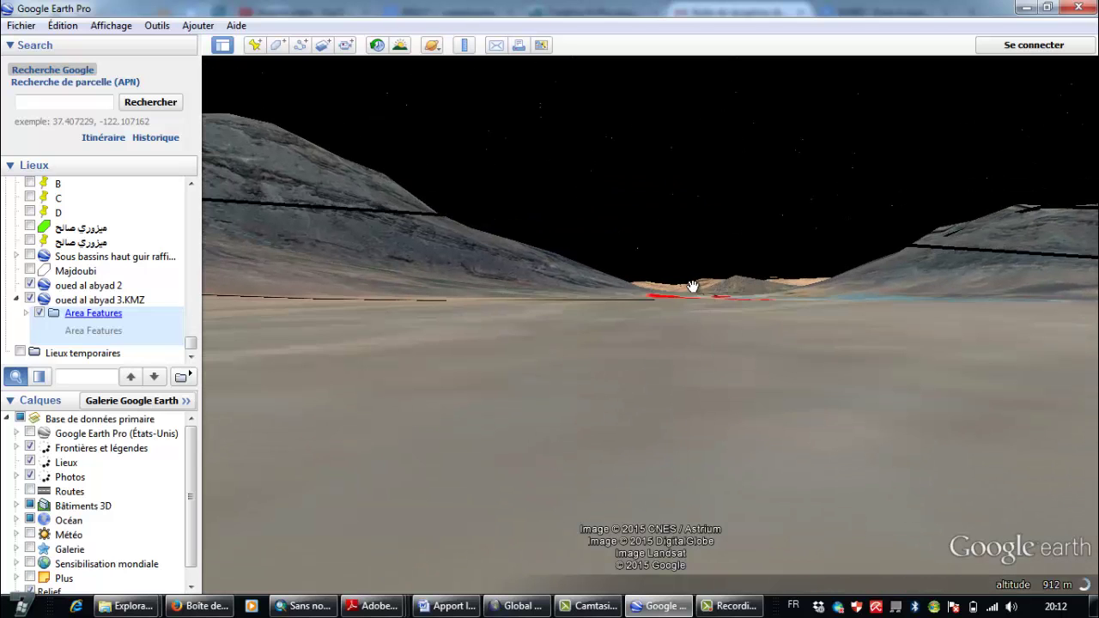
{"action": "left_click_drag", "start_coordinate": [886, 375], "coordinate": [849, 198]}
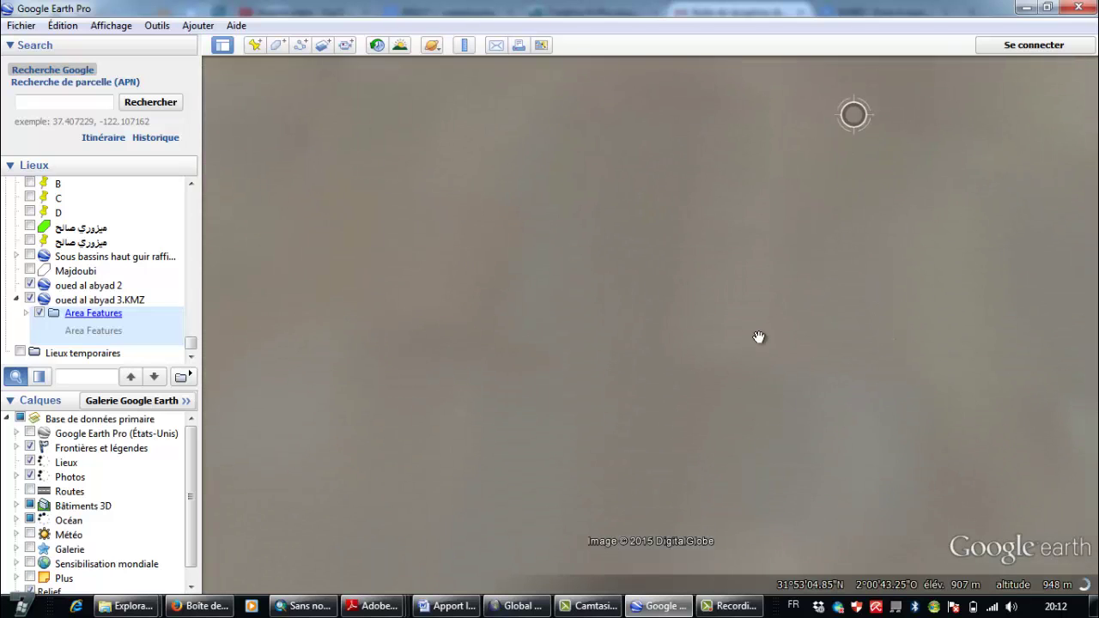
- Follow the stream to the basin's southern outlet, zoom out, and switch to Global Mapper
{"action": "scroll", "coordinate": [751, 333], "scroll_direction": "down", "scroll_amount": 2}
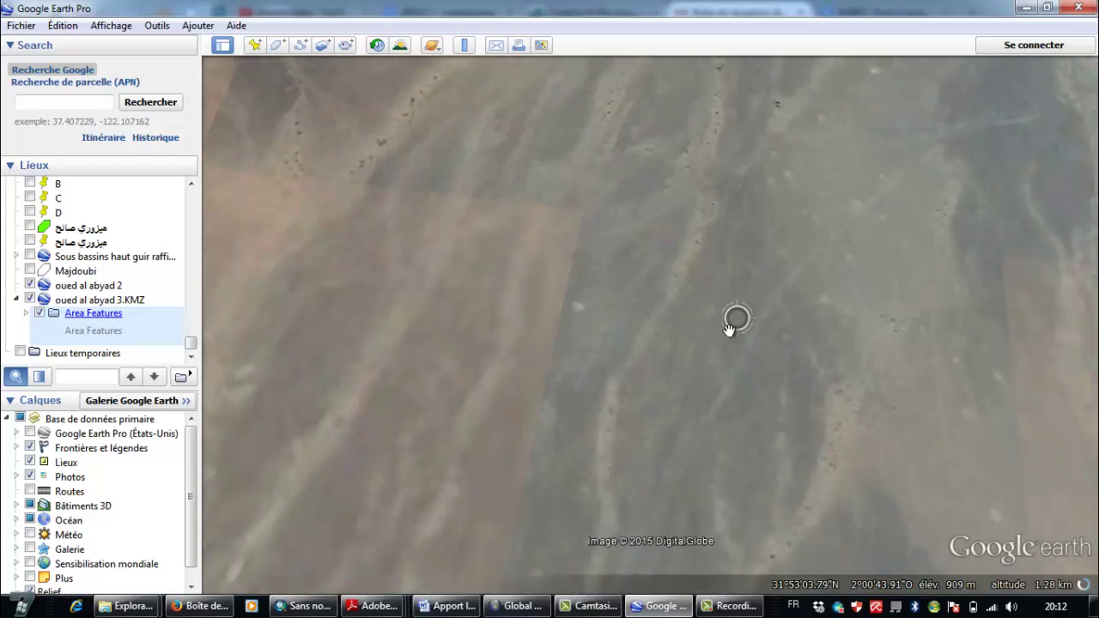
{"action": "scroll", "coordinate": [728, 326], "scroll_direction": "down", "scroll_amount": 4}
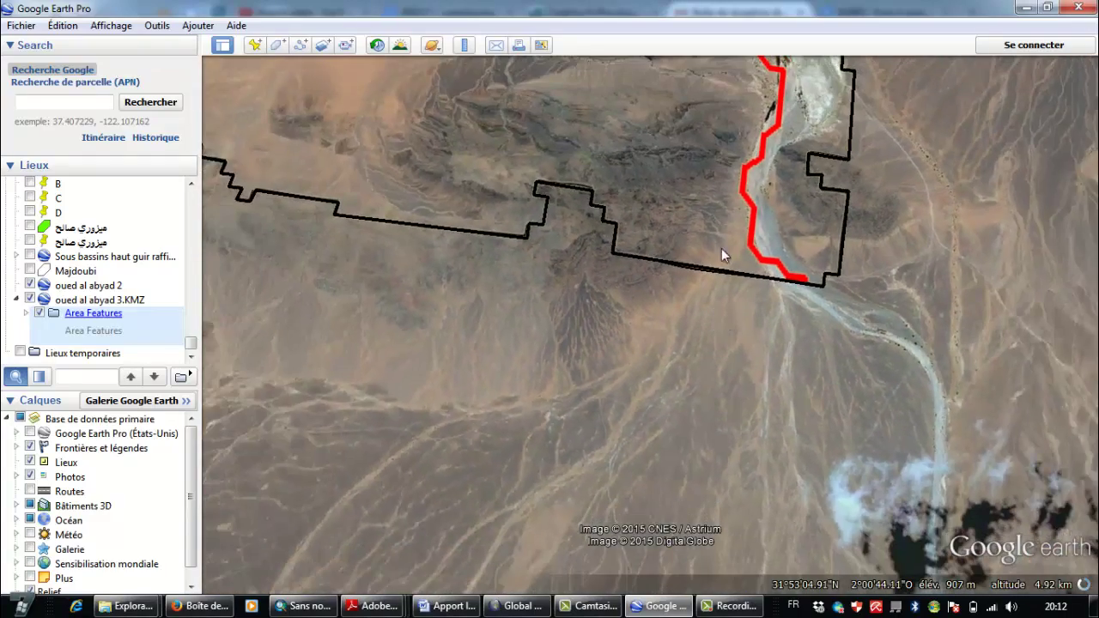
{"action": "left_click_drag", "start_coordinate": [721, 255], "coordinate": [606, 335]}
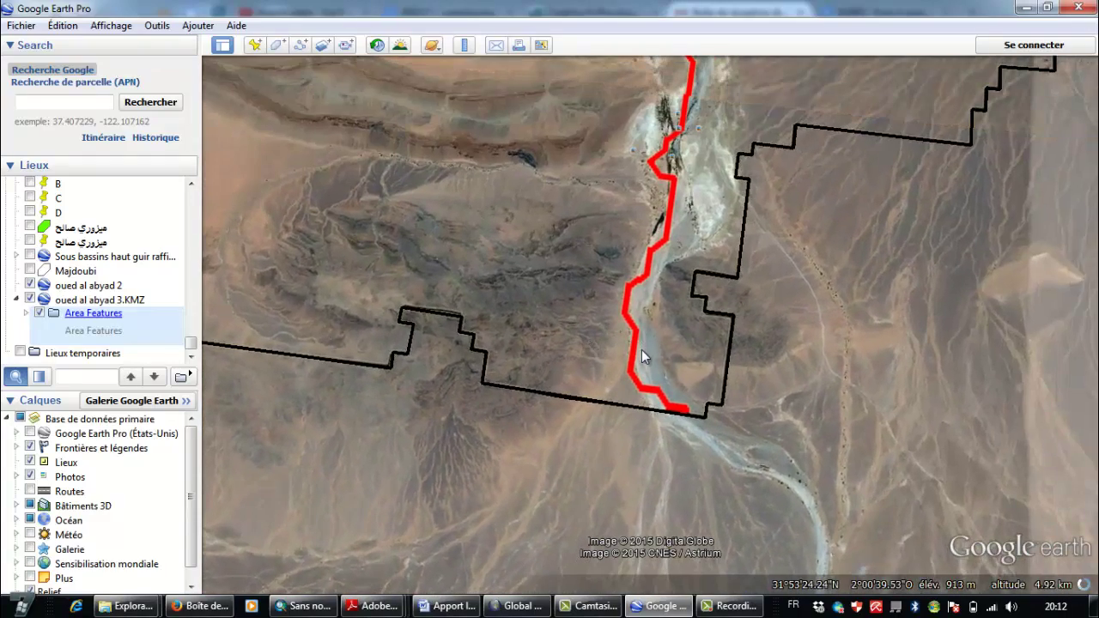
{"action": "left_click_drag", "start_coordinate": [592, 263], "coordinate": [470, 330]}
{"action": "scroll", "coordinate": [498, 357], "scroll_direction": "down", "scroll_amount": 5}
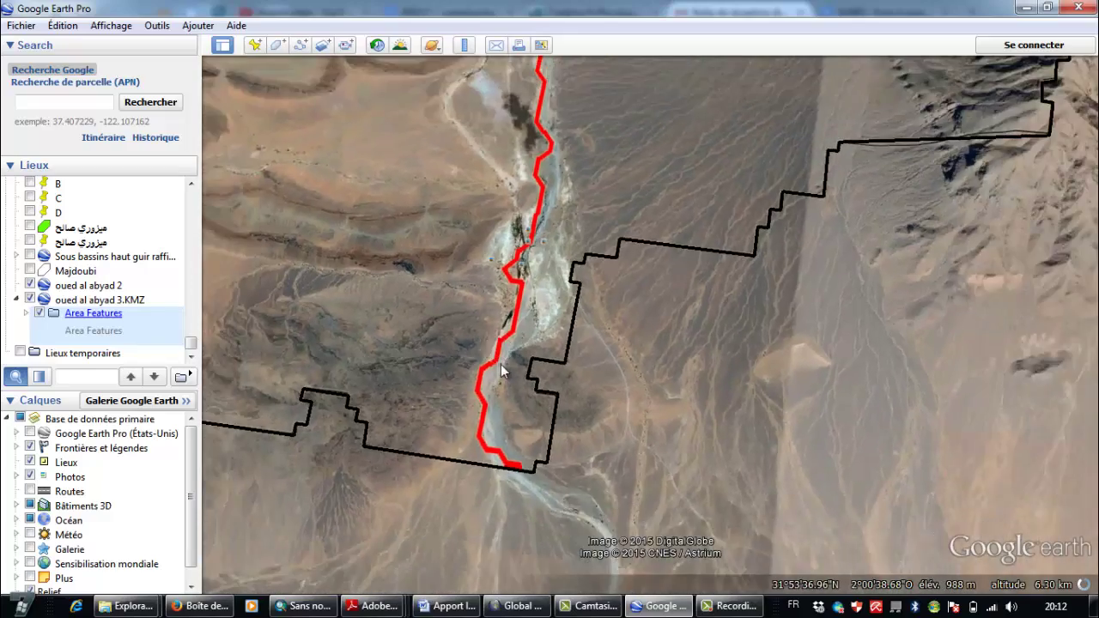
{"action": "scroll", "coordinate": [511, 365], "scroll_direction": "down", "scroll_amount": 3}
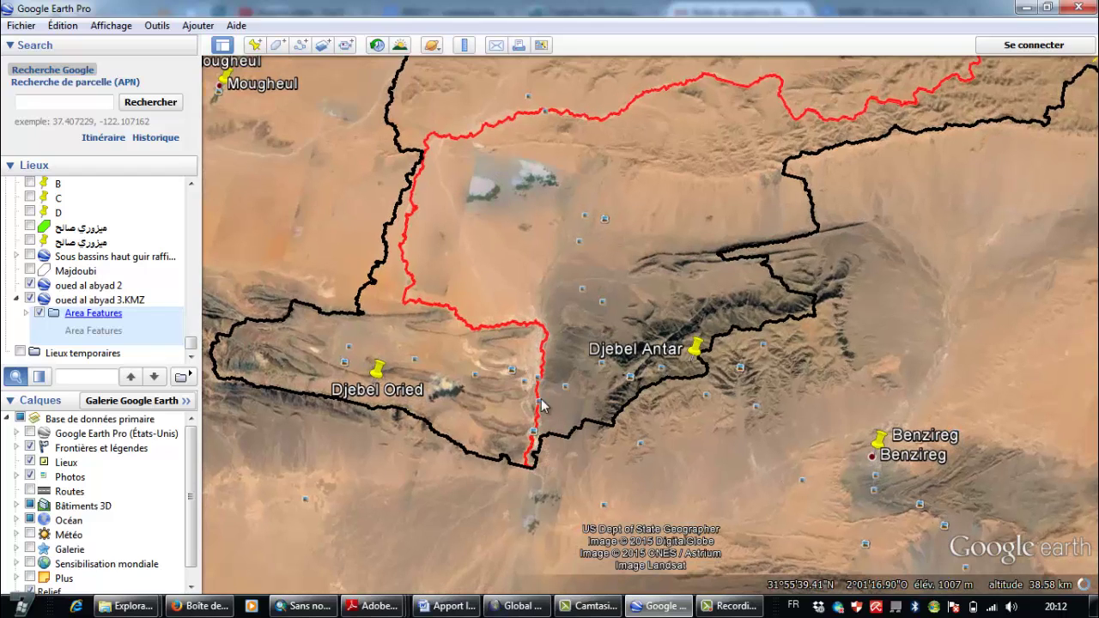
{"action": "left_click", "coordinate": [522, 605]}
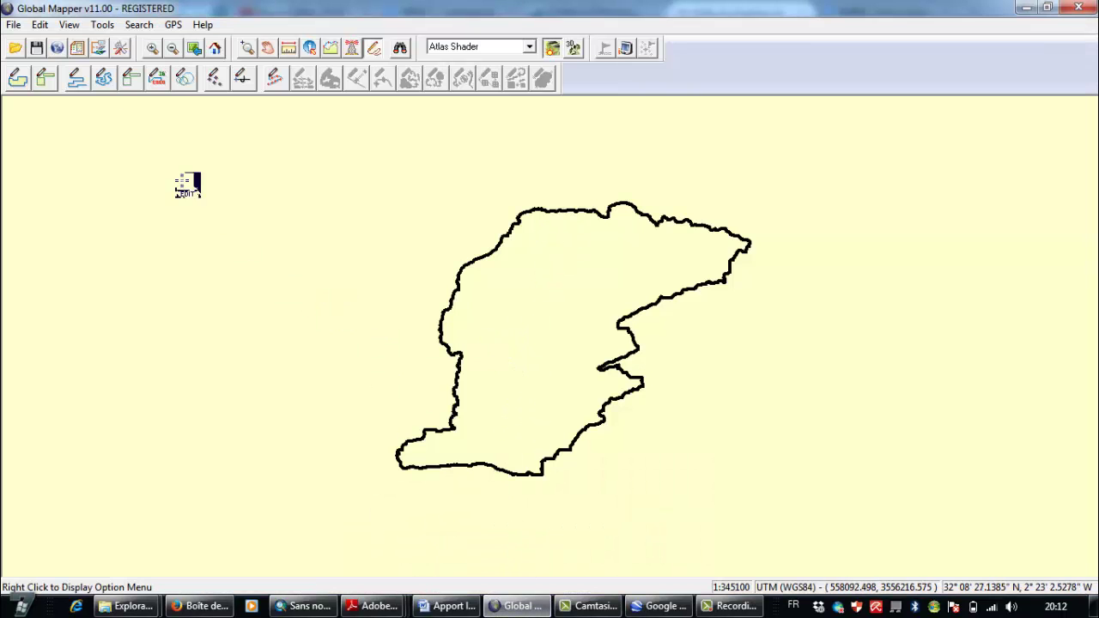
- Enable the Z_36_6.TIF elevation raster in the Overlay Control Center and narrow that window
{"action": "left_click", "coordinate": [98, 47]}
{"action": "left_click", "coordinate": [28, 152]}
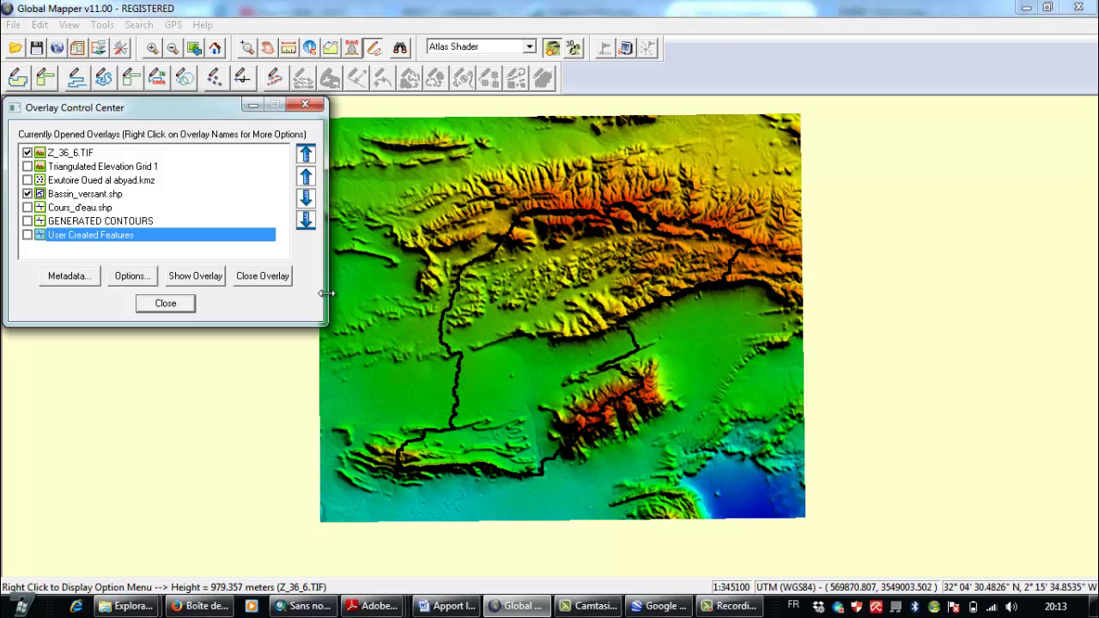
{"action": "left_click_drag", "start_coordinate": [327, 293], "coordinate": [274, 297]}
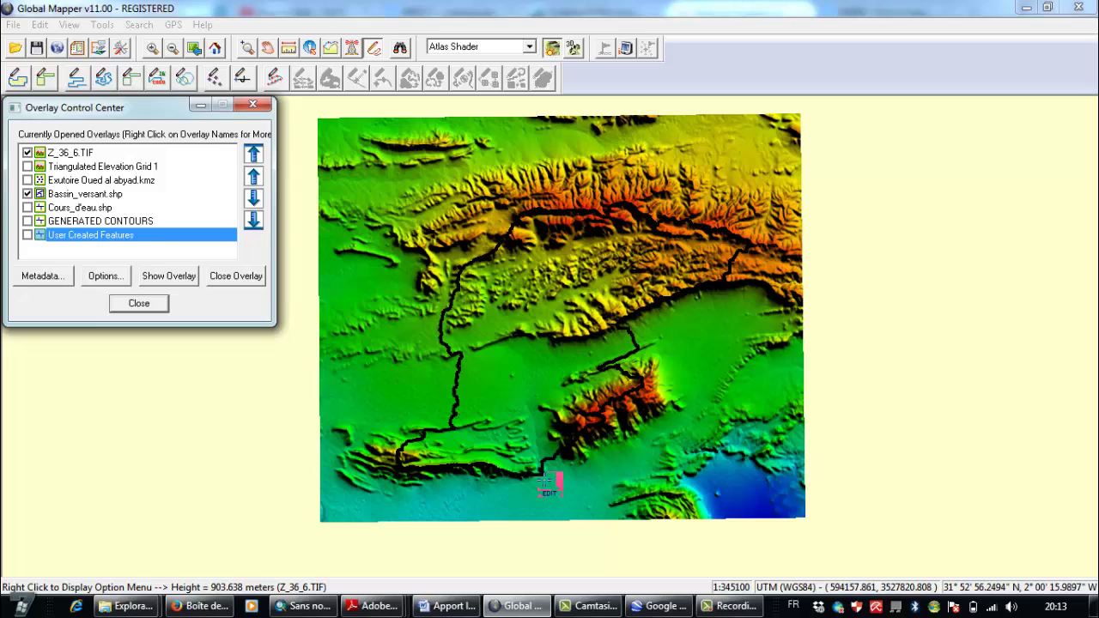
- Pan toward the basin outlet and zoom out to about 1:68160 around the dam site
{"action": "scroll", "coordinate": [547, 485], "scroll_direction": "up", "scroll_amount": 3}
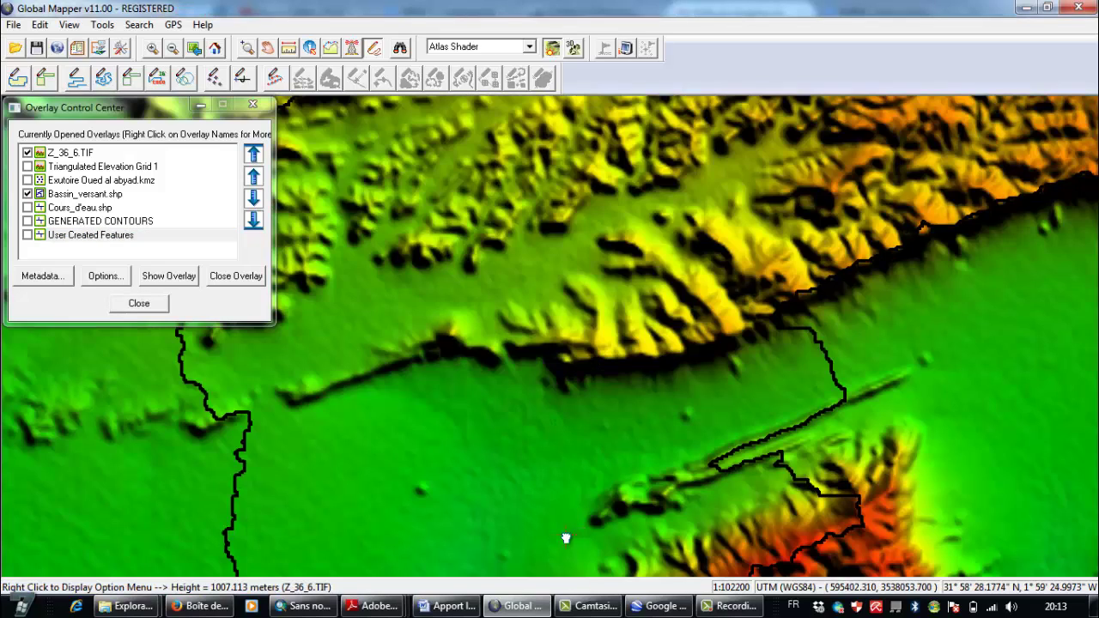
{"action": "left_click_drag", "start_coordinate": [566, 538], "coordinate": [588, 284]}
{"action": "left_click_drag", "start_coordinate": [626, 461], "coordinate": [616, 351]}
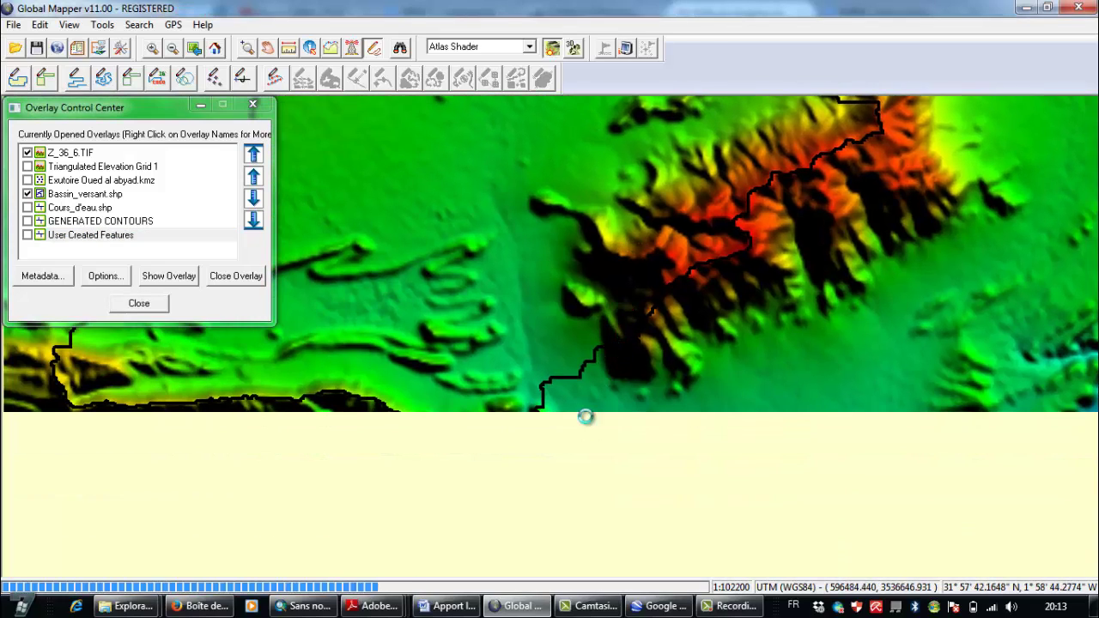
{"action": "scroll", "coordinate": [579, 432], "scroll_direction": "up", "scroll_amount": 1}
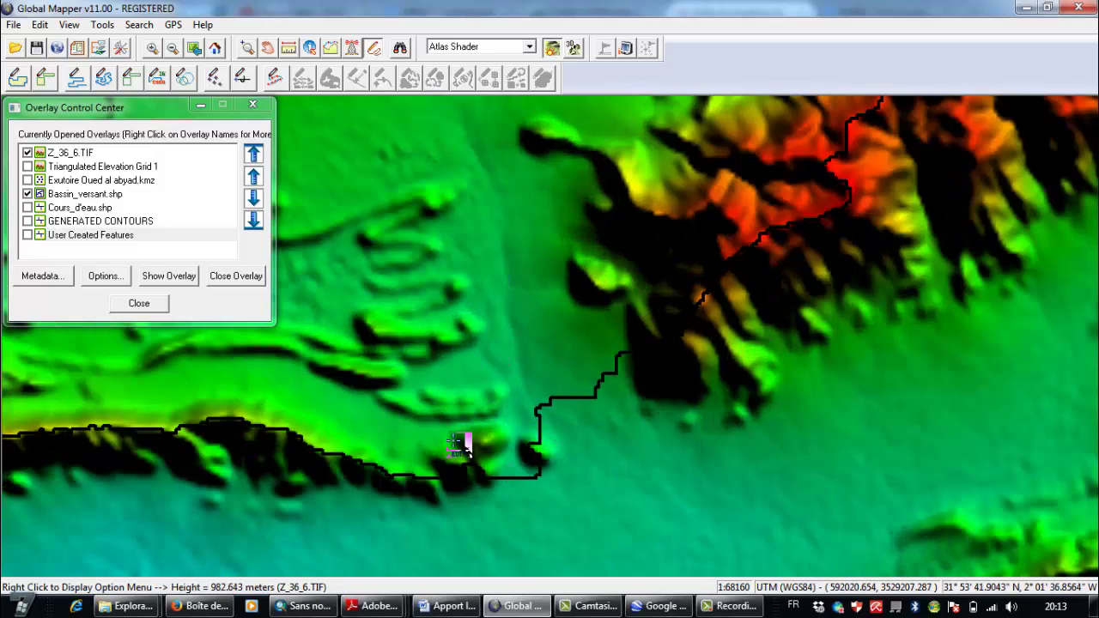
{"action": "scroll", "coordinate": [549, 471], "scroll_direction": "up", "scroll_amount": 1}
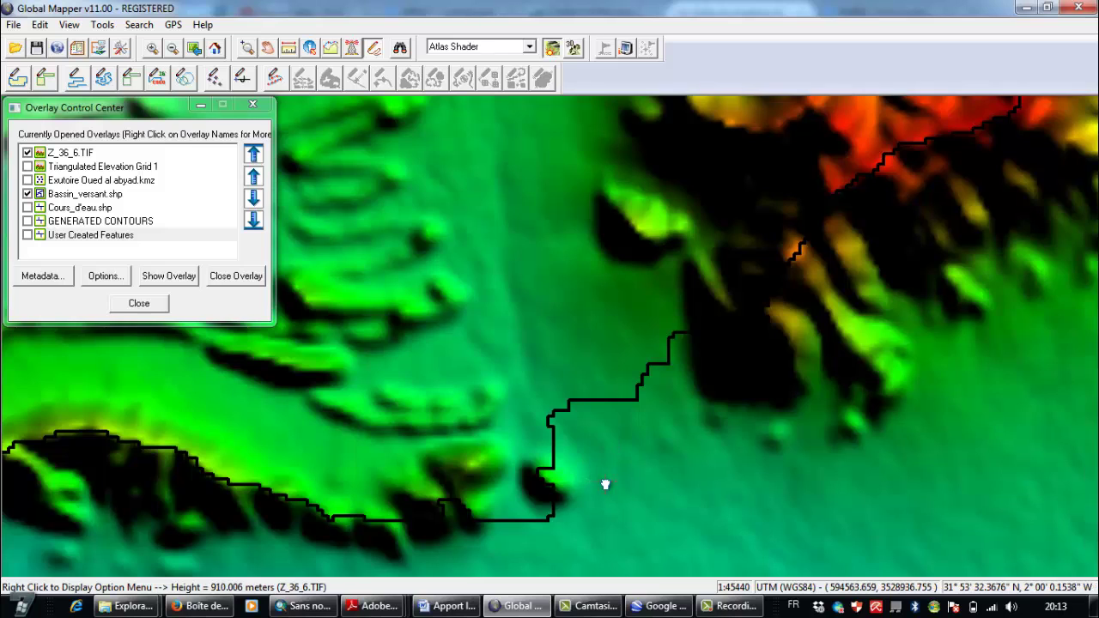
{"action": "left_click_drag", "start_coordinate": [605, 484], "coordinate": [662, 467]}
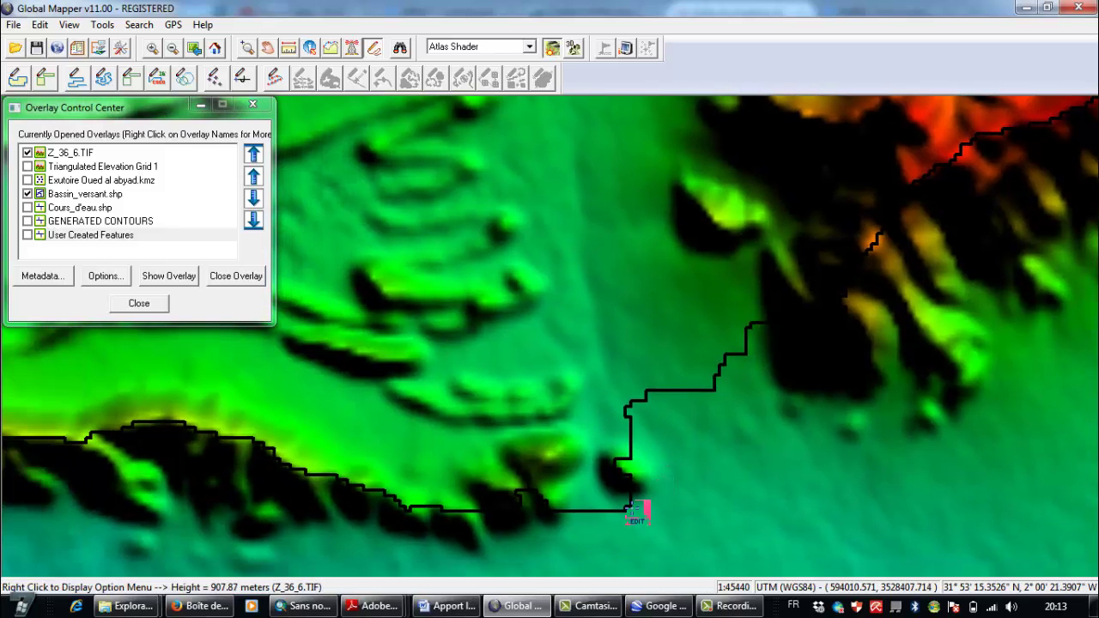
{"action": "scroll", "coordinate": [635, 511], "scroll_direction": "down", "scroll_amount": 1}
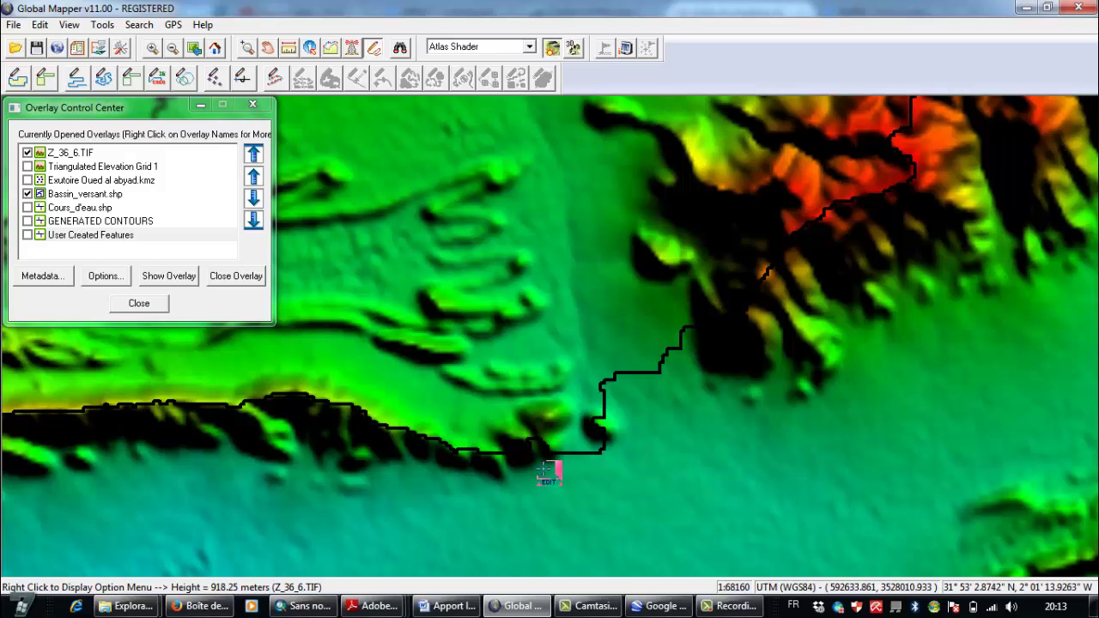
- Digitize a new line with nine vertices enclosing the dam site and upstream valley
{"action": "left_click", "coordinate": [373, 48]}
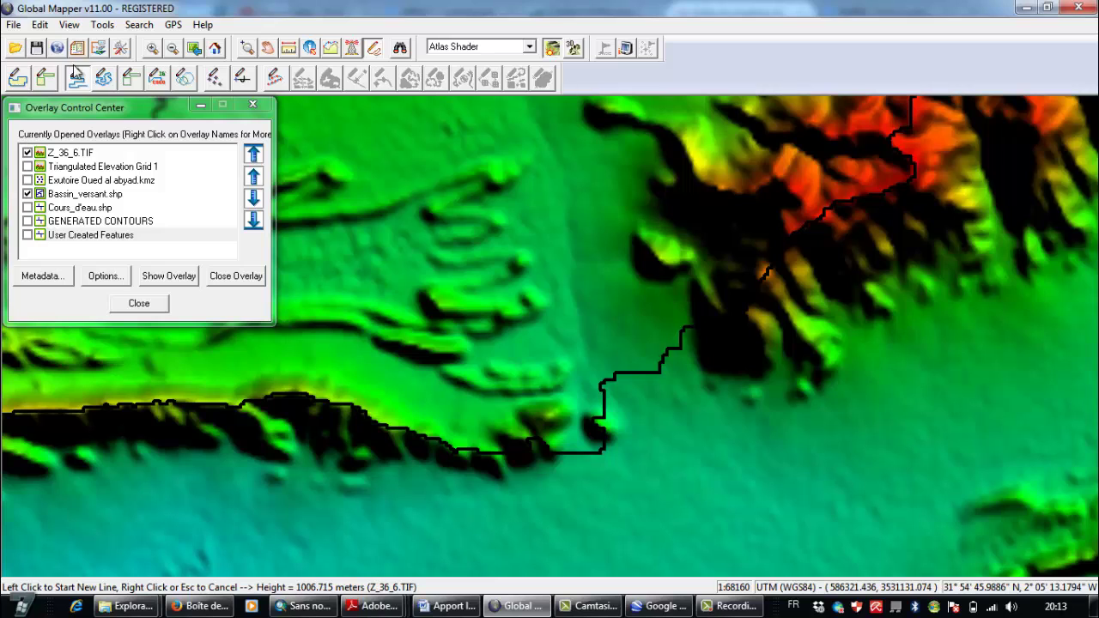
{"action": "left_click", "coordinate": [482, 133]}
{"action": "left_click", "coordinate": [340, 156]}
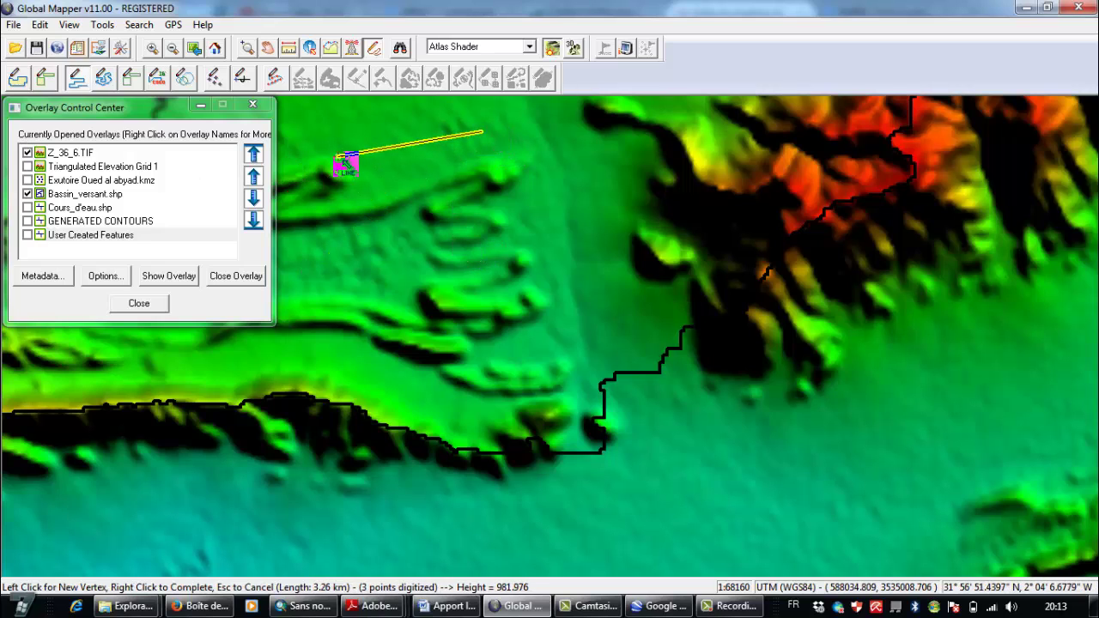
{"action": "left_click", "coordinate": [290, 403]}
{"action": "left_click", "coordinate": [388, 521]}
{"action": "left_click", "coordinate": [783, 504]}
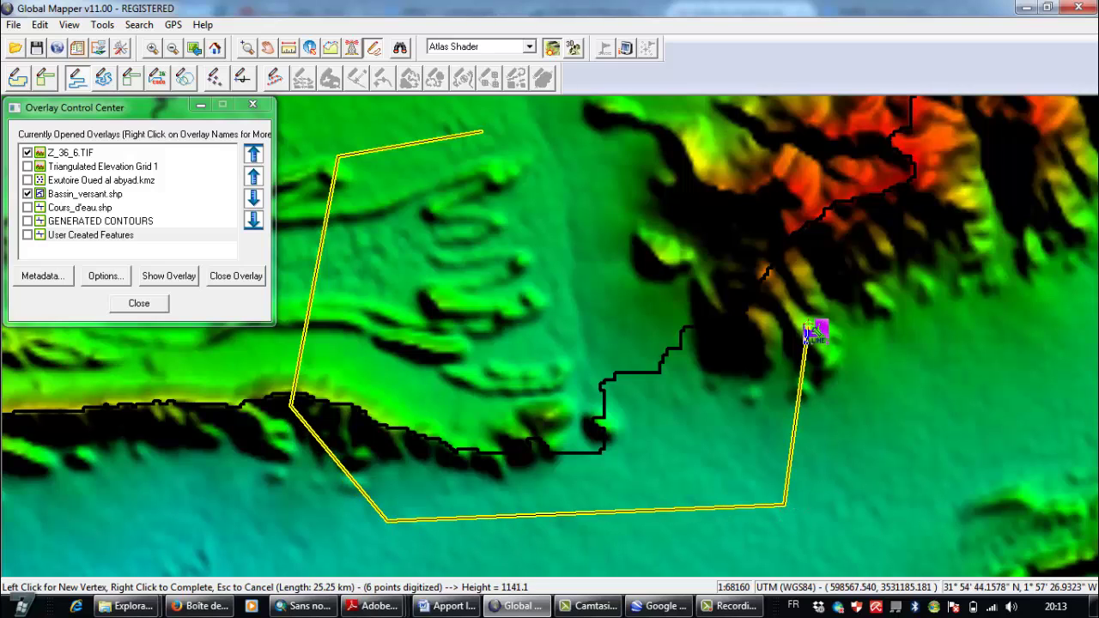
{"action": "left_click", "coordinate": [807, 324]}
{"action": "left_click", "coordinate": [800, 157]}
{"action": "left_click", "coordinate": [701, 133]}
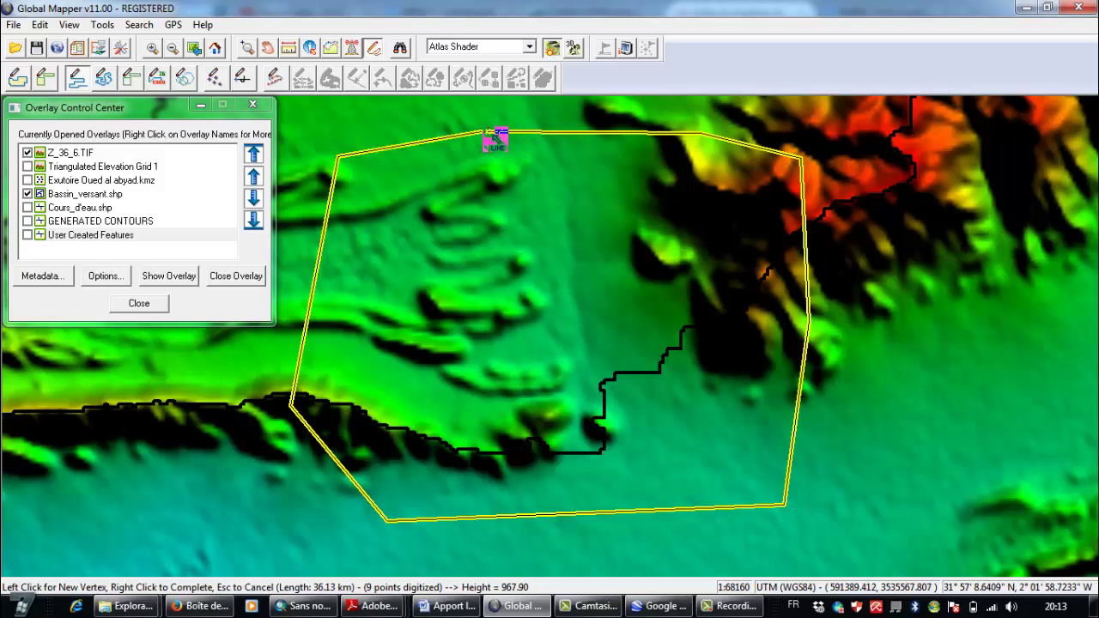
{"action": "left_click", "coordinate": [484, 133]}
- Finish the line, save it as 'Dam location', and select the outline
{"action": "right_click", "coordinate": [485, 134]}
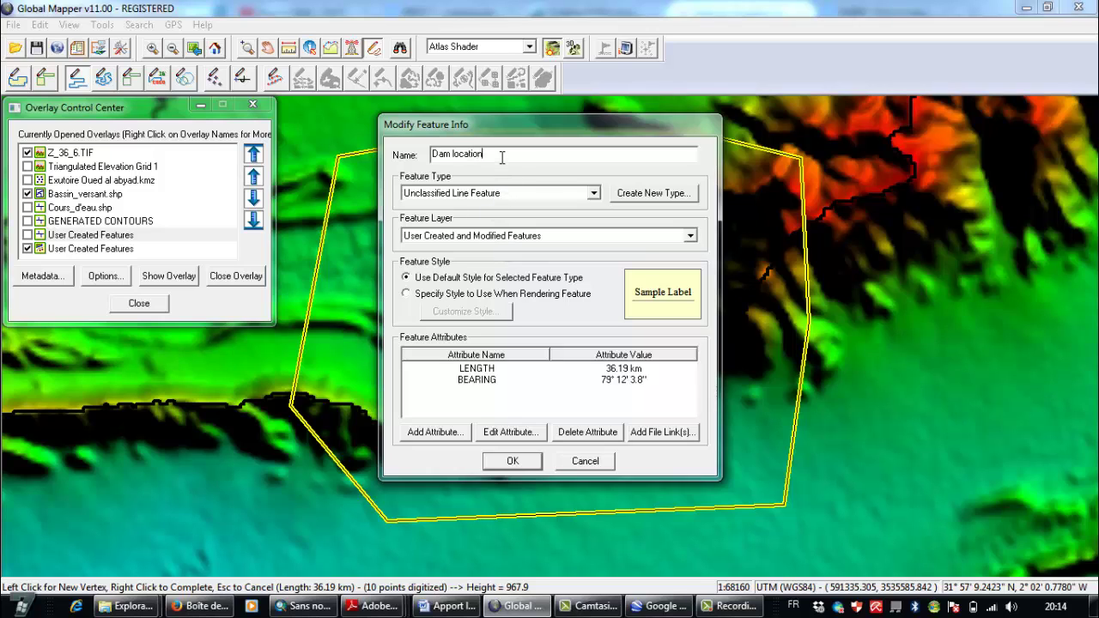
{"action": "left_click", "coordinate": [514, 464]}
{"action": "left_click", "coordinate": [329, 213]}
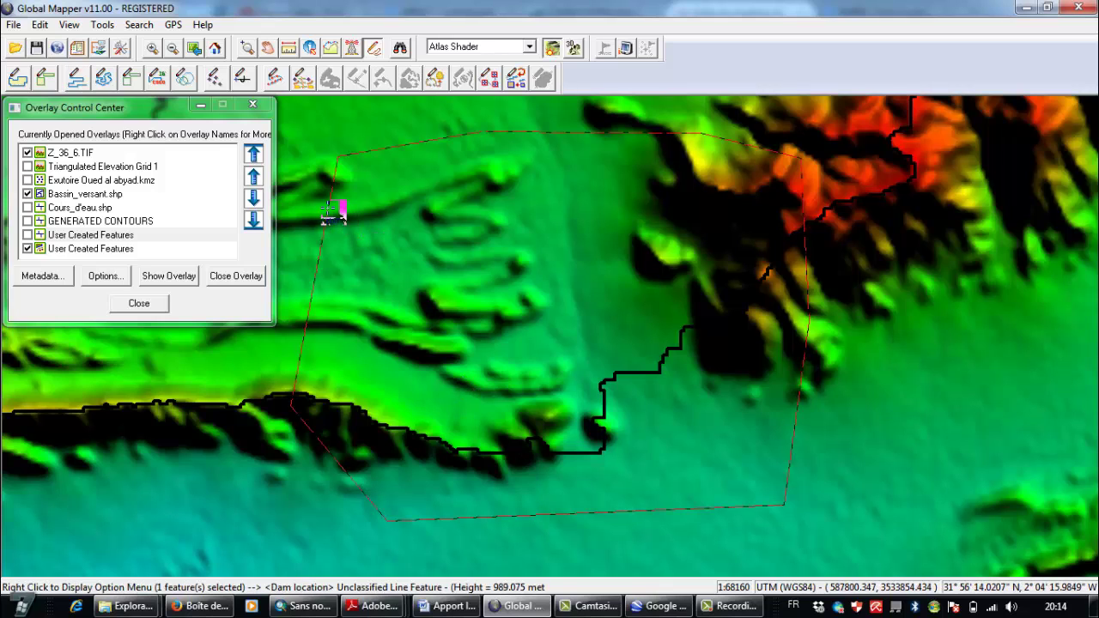
- Convert the Dam location line into an area feature using Create New Area Feature from Selected Line
{"action": "right_click", "coordinate": [329, 213]}
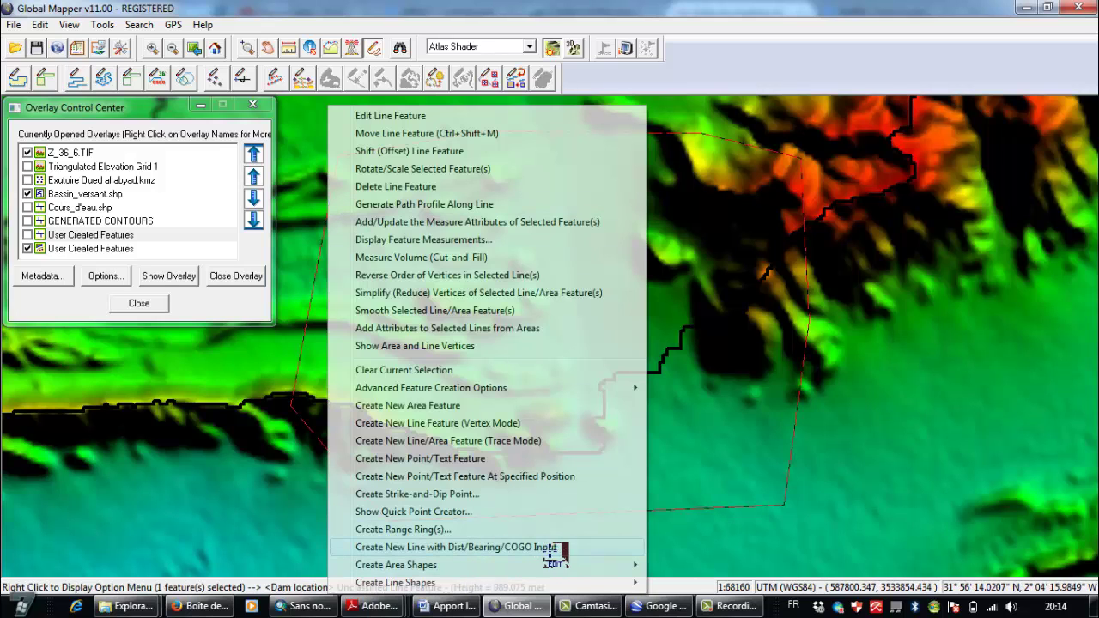
{"action": "mouse_move", "coordinate": [604, 562]}
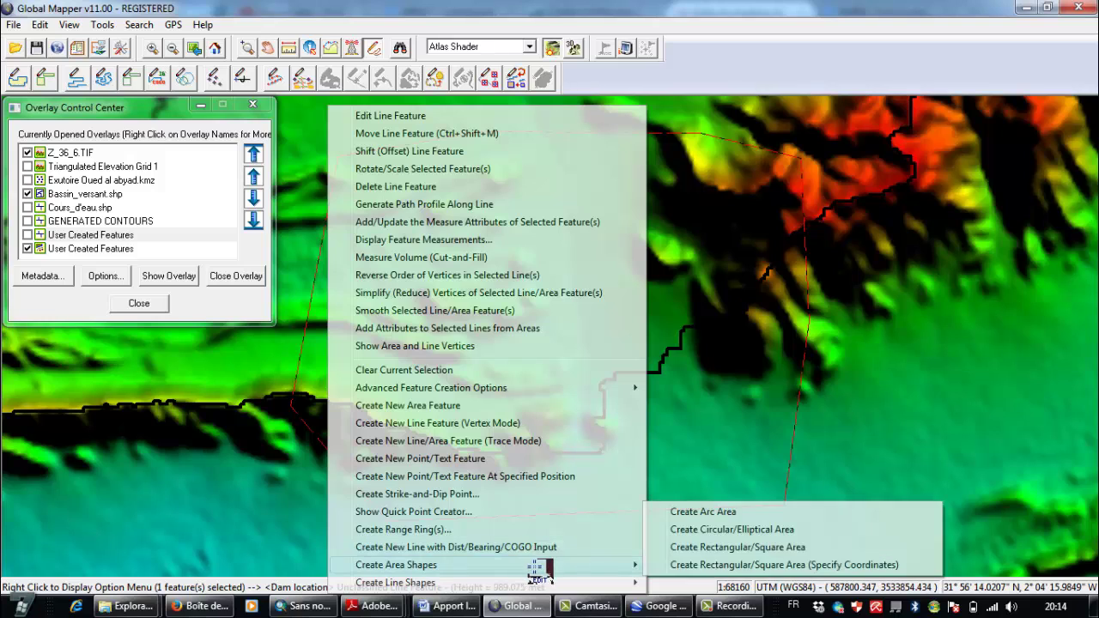
{"action": "mouse_move", "coordinate": [562, 582]}
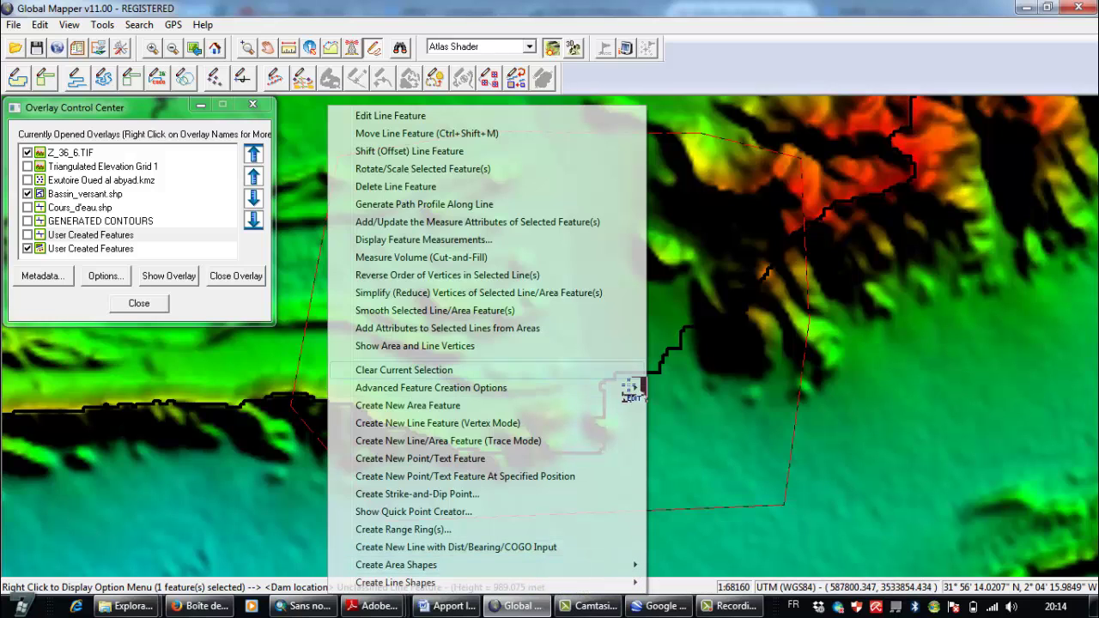
{"action": "mouse_move", "coordinate": [635, 387]}
{"action": "left_click", "coordinate": [687, 387]}
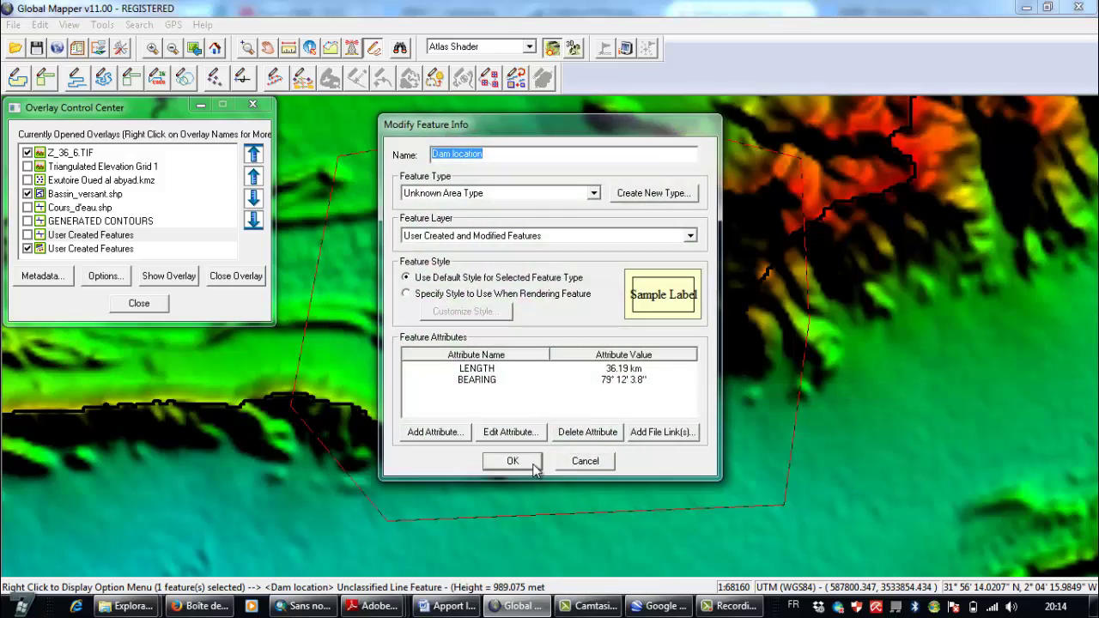
{"action": "left_click", "coordinate": [512, 457]}
{"action": "left_click", "coordinate": [432, 375]}
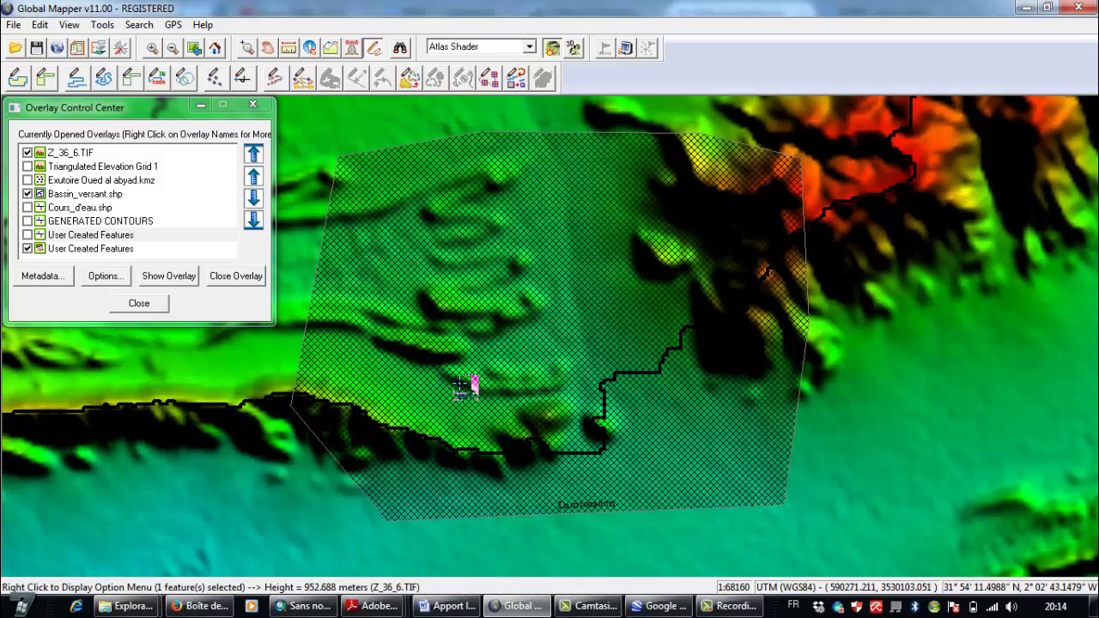
- Open File > Generate Contours and set the contour interval to 1 meter
{"action": "left_click", "coordinate": [12, 25]}
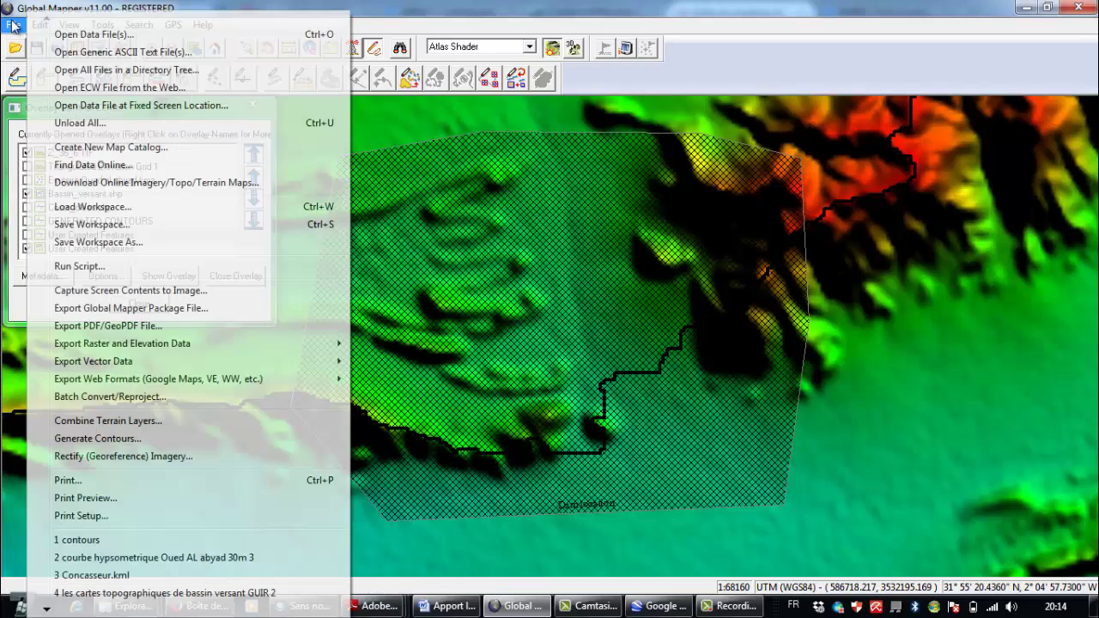
{"action": "left_click", "coordinate": [126, 438]}
{"action": "left_click_drag", "start_coordinate": [470, 150], "coordinate": [403, 155]}
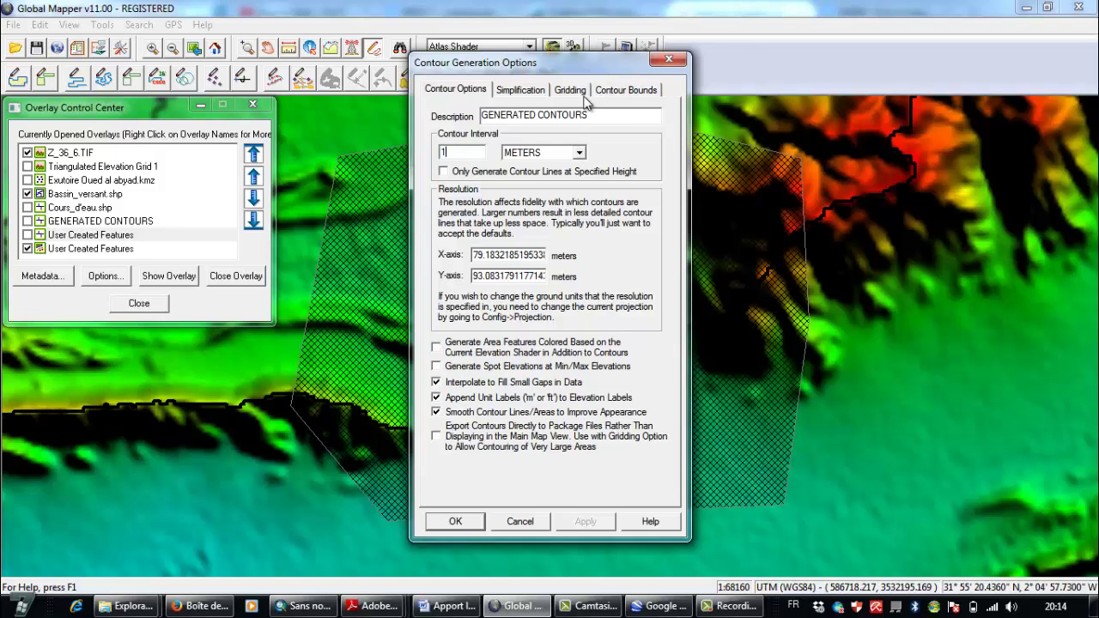
- Crop the contours to the selected Dam location area feature and generate them
{"action": "left_click", "coordinate": [617, 91]}
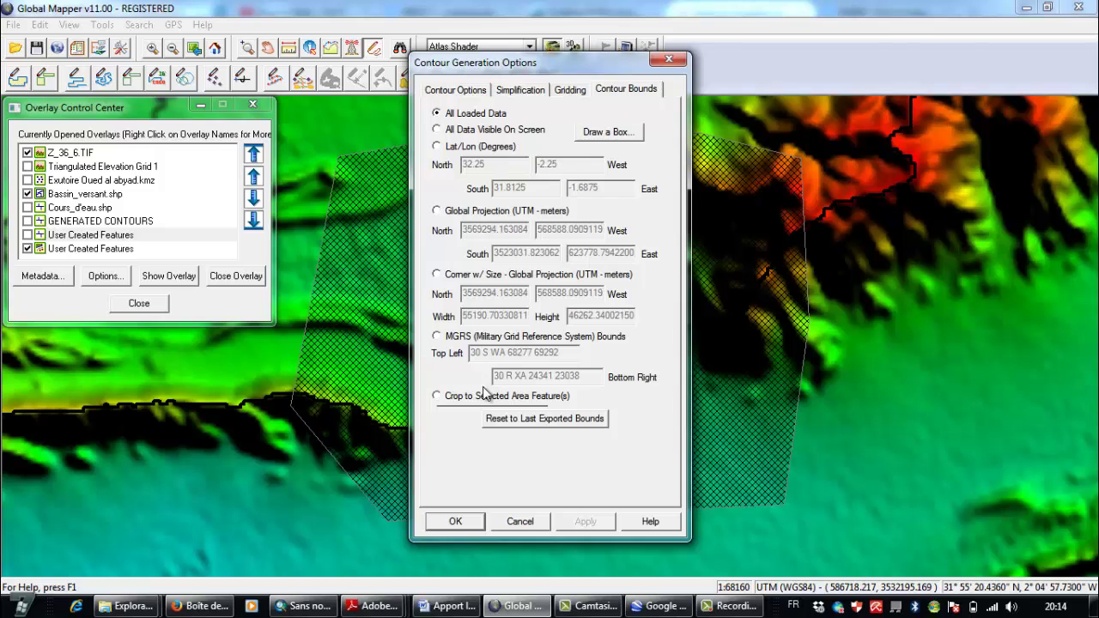
{"action": "left_click", "coordinate": [456, 521]}
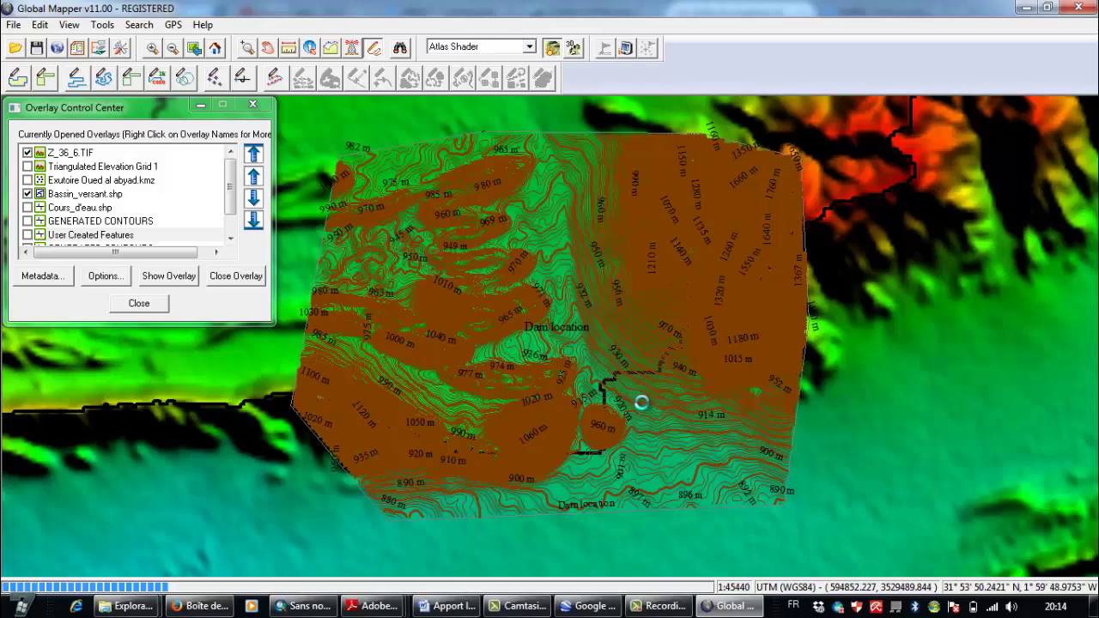
- Zoom in near the dam and select the 917 m contour line upstream of it
{"action": "scroll", "coordinate": [640, 398], "scroll_direction": "up", "scroll_amount": 1}
{"action": "scroll", "coordinate": [559, 422], "scroll_direction": "up", "scroll_amount": 1}
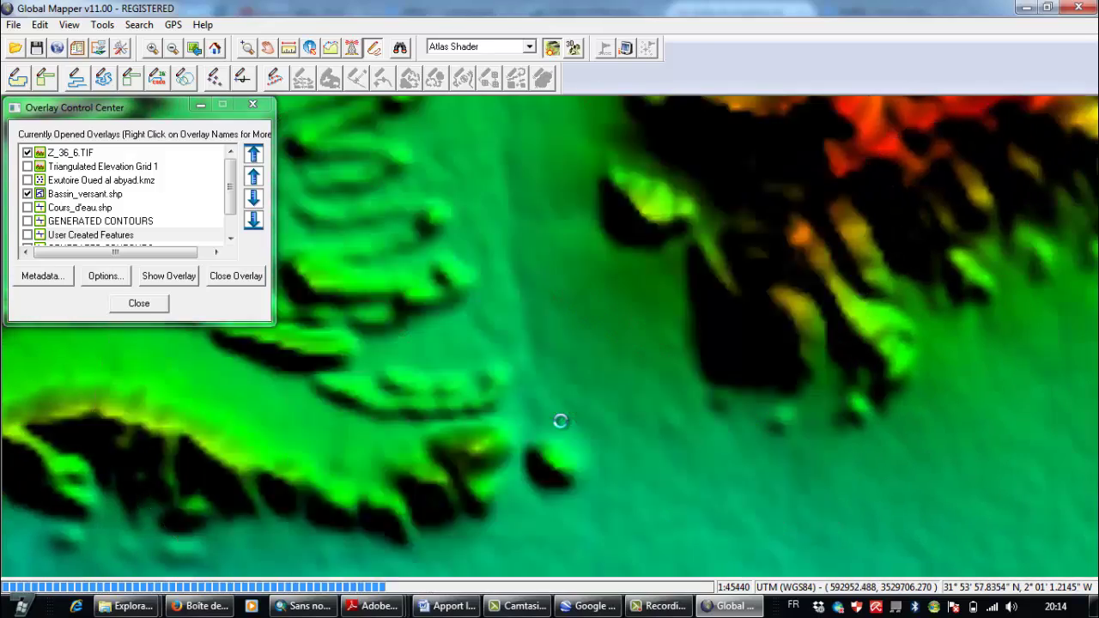
{"action": "scroll", "coordinate": [565, 421], "scroll_direction": "down", "scroll_amount": 1}
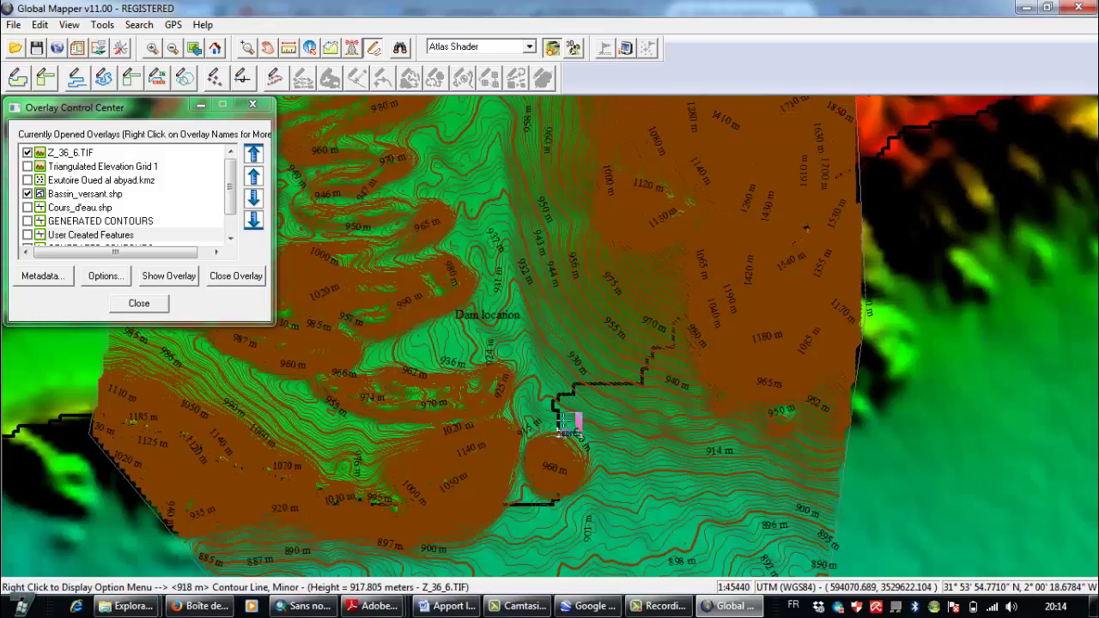
{"action": "scroll", "coordinate": [564, 491], "scroll_direction": "up", "scroll_amount": 1}
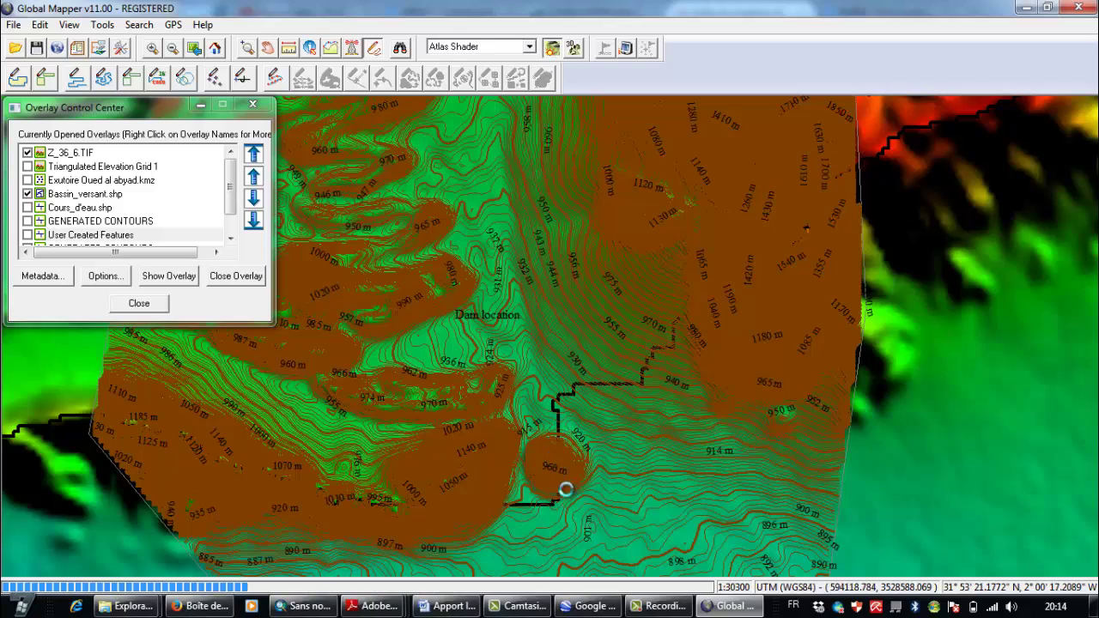
{"action": "scroll", "coordinate": [573, 503], "scroll_direction": "up", "scroll_amount": 1}
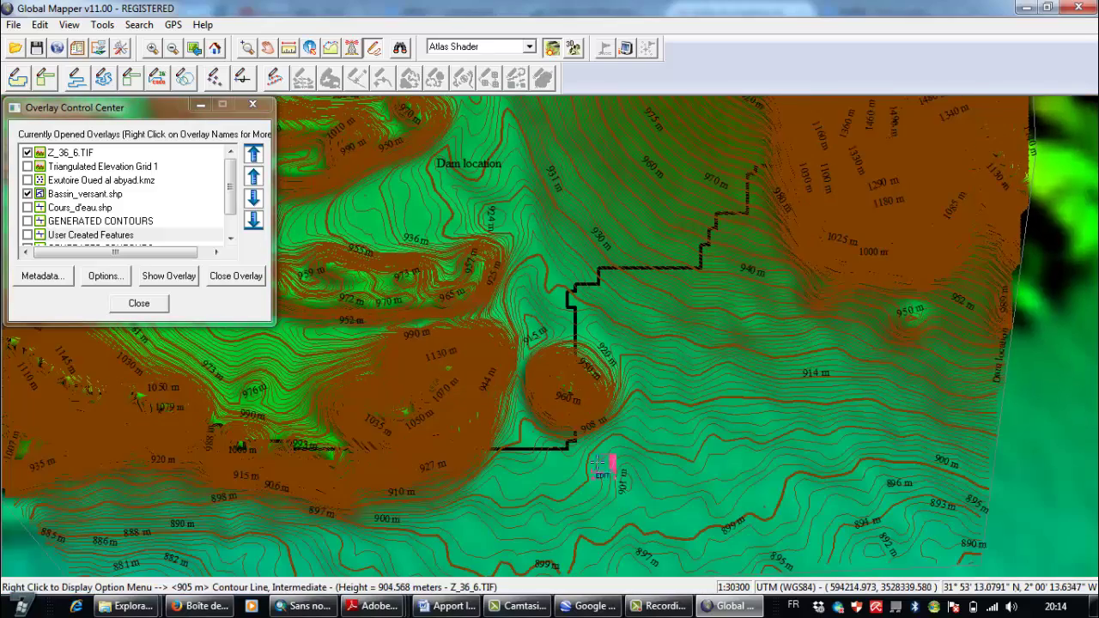
{"action": "scroll", "coordinate": [549, 378], "scroll_direction": "up", "scroll_amount": 1}
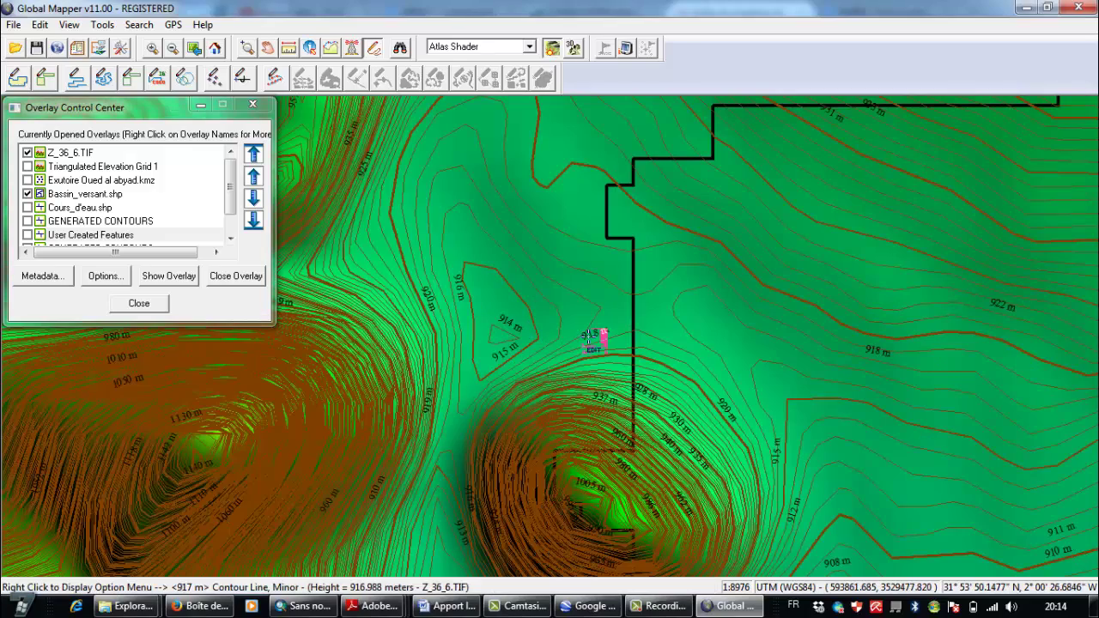
{"action": "scroll", "coordinate": [461, 245], "scroll_direction": "down", "scroll_amount": 1}
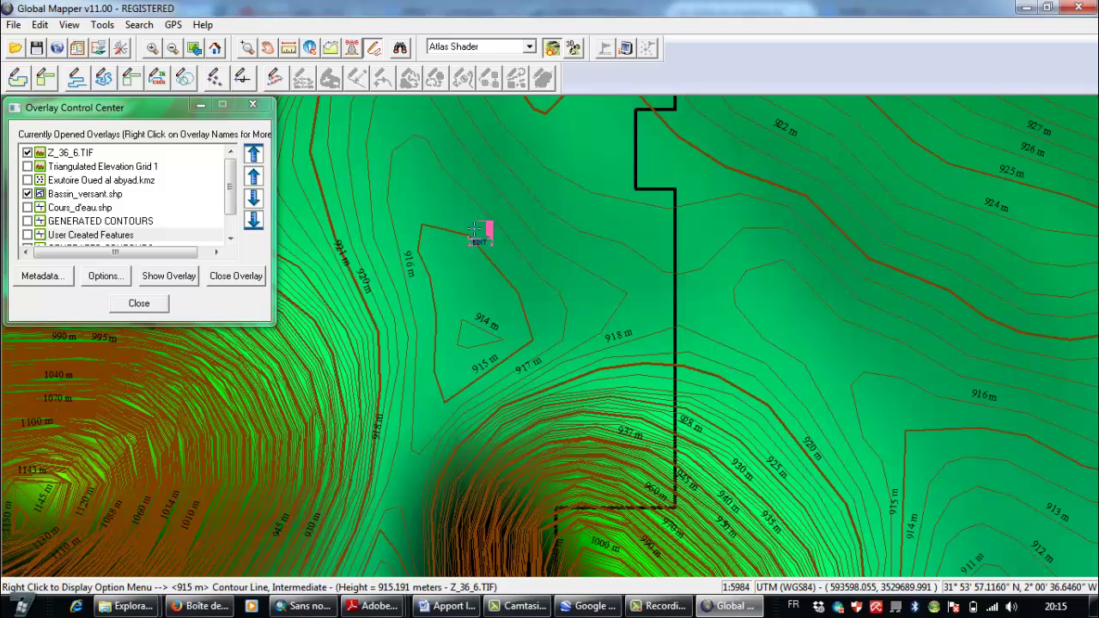
{"action": "left_click", "coordinate": [548, 252]}
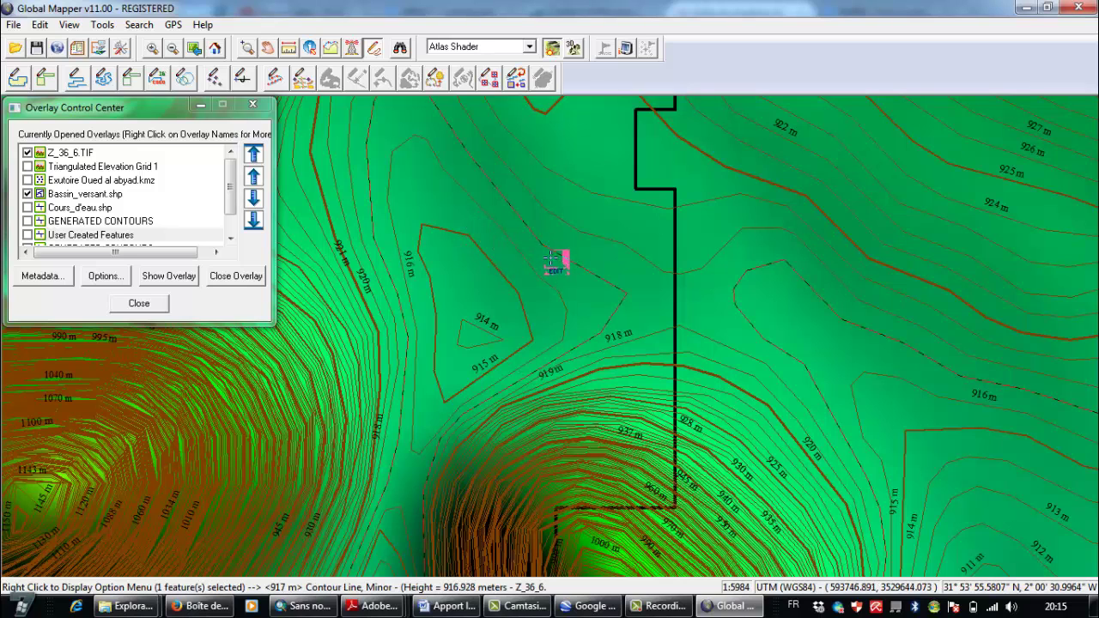
- Zoom and pan to the 1005 m knoll ringed by 905–925 m contours
{"action": "scroll", "coordinate": [601, 352], "scroll_direction": "up", "scroll_amount": 1}
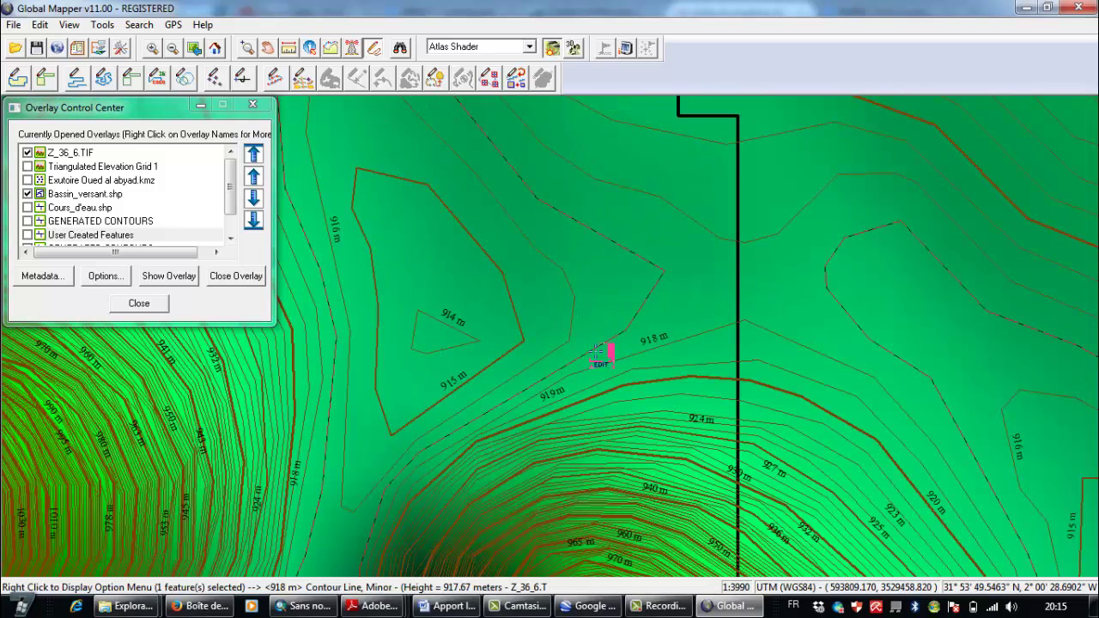
{"action": "scroll", "coordinate": [620, 335], "scroll_direction": "up", "scroll_amount": 1}
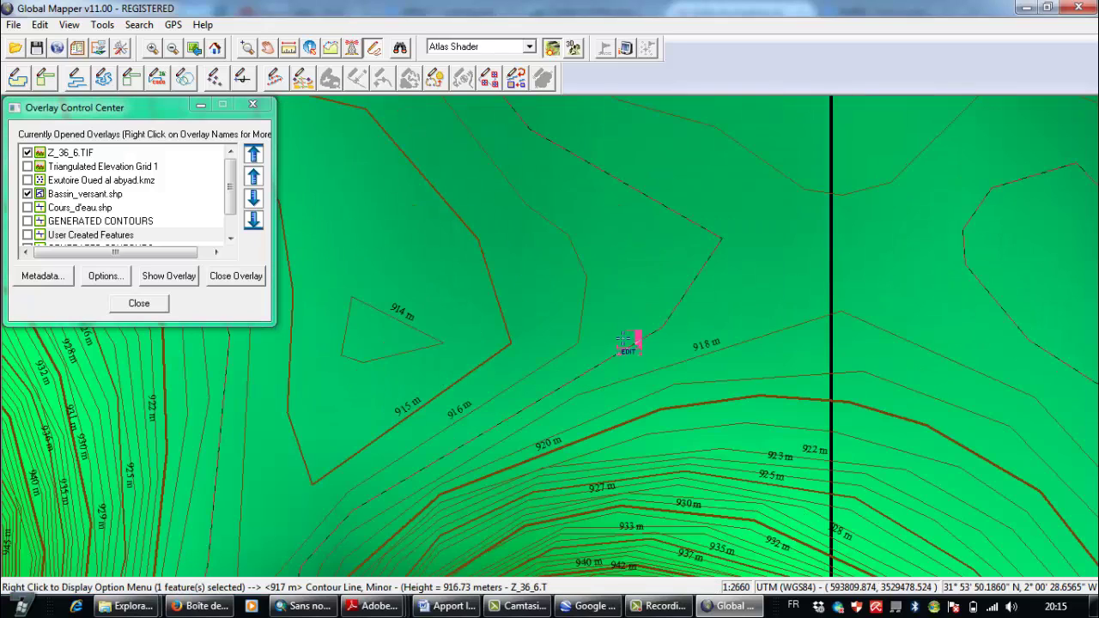
{"action": "scroll", "coordinate": [674, 337], "scroll_direction": "down", "scroll_amount": 1}
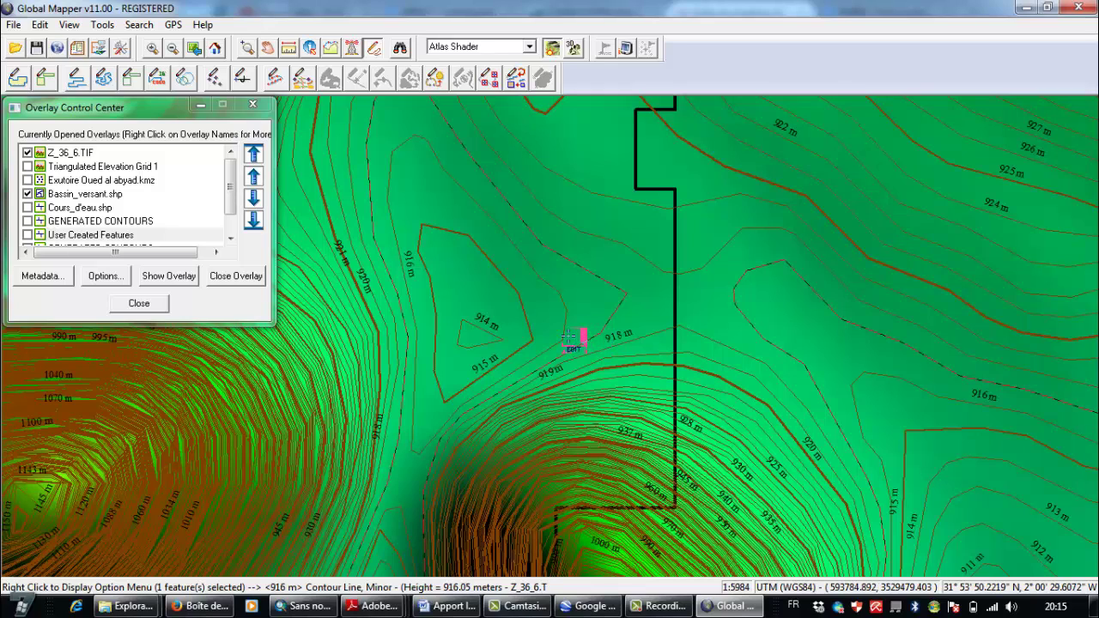
{"action": "scroll", "coordinate": [569, 335], "scroll_direction": "down", "scroll_amount": 2}
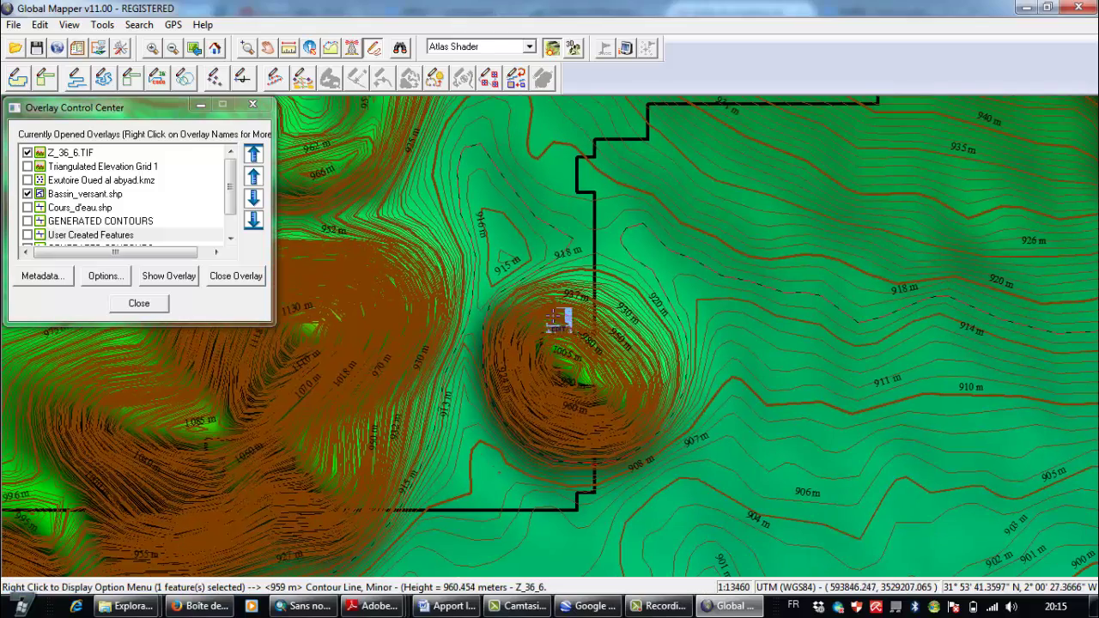
{"action": "scroll", "coordinate": [538, 285], "scroll_direction": "down", "scroll_amount": 2}
{"action": "scroll", "coordinate": [539, 285], "scroll_direction": "down", "scroll_amount": 1}
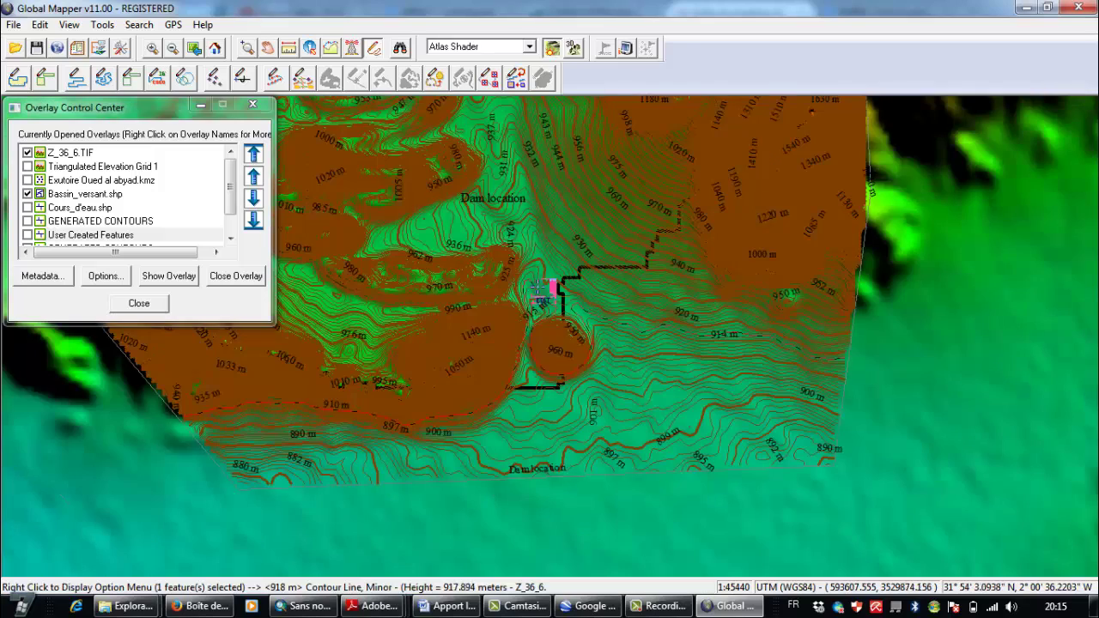
{"action": "scroll", "coordinate": [577, 331], "scroll_direction": "up", "scroll_amount": 1}
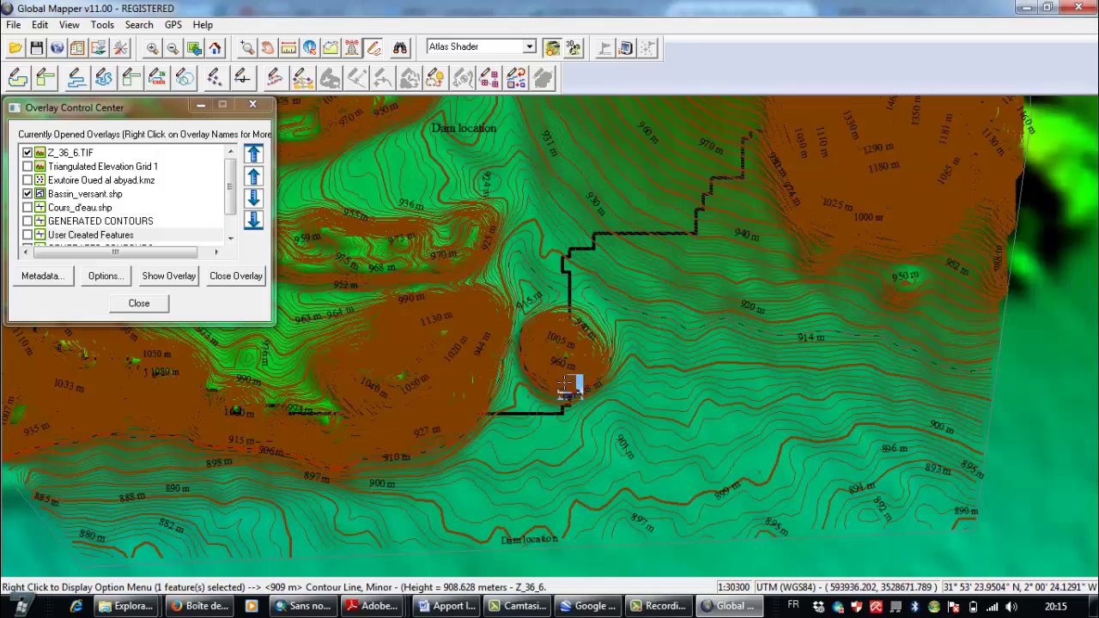
{"action": "scroll", "coordinate": [570, 388], "scroll_direction": "up", "scroll_amount": 3}
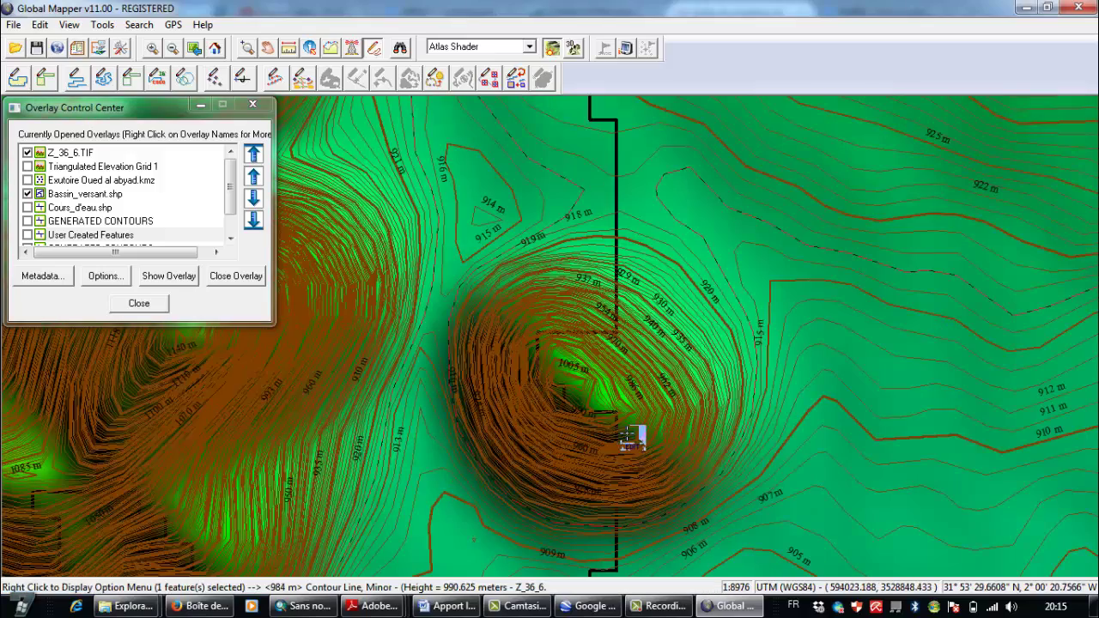
{"action": "left_click_drag", "start_coordinate": [642, 449], "coordinate": [606, 432]}
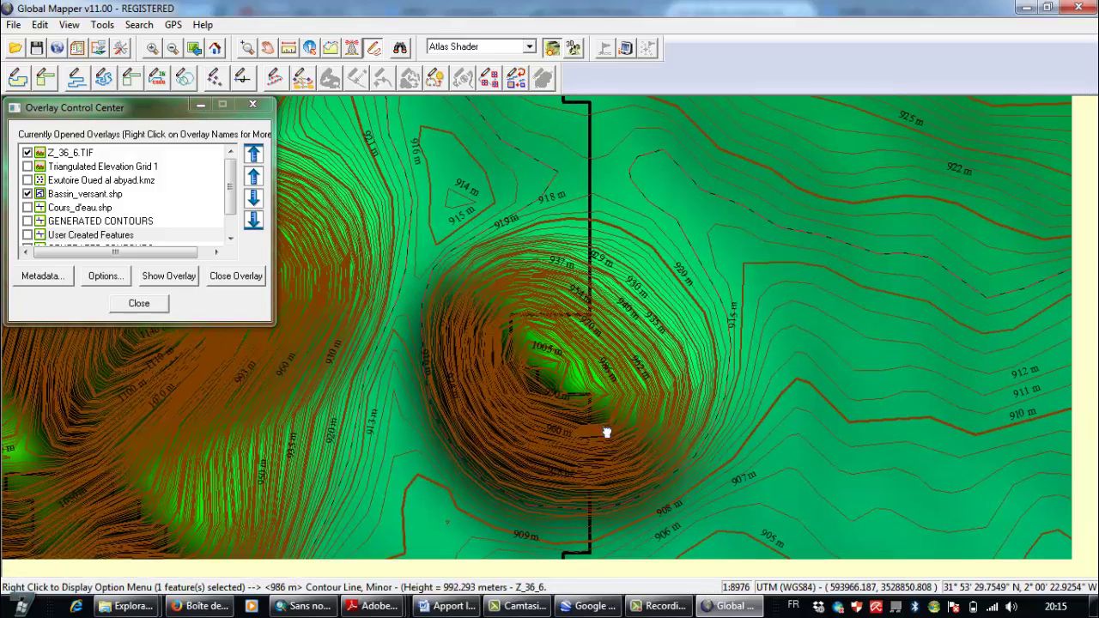
- Uncheck Z_36_6.TIF, close the Overlay Control Center, and activate the Digitizer tool
{"action": "left_click", "coordinate": [28, 153]}
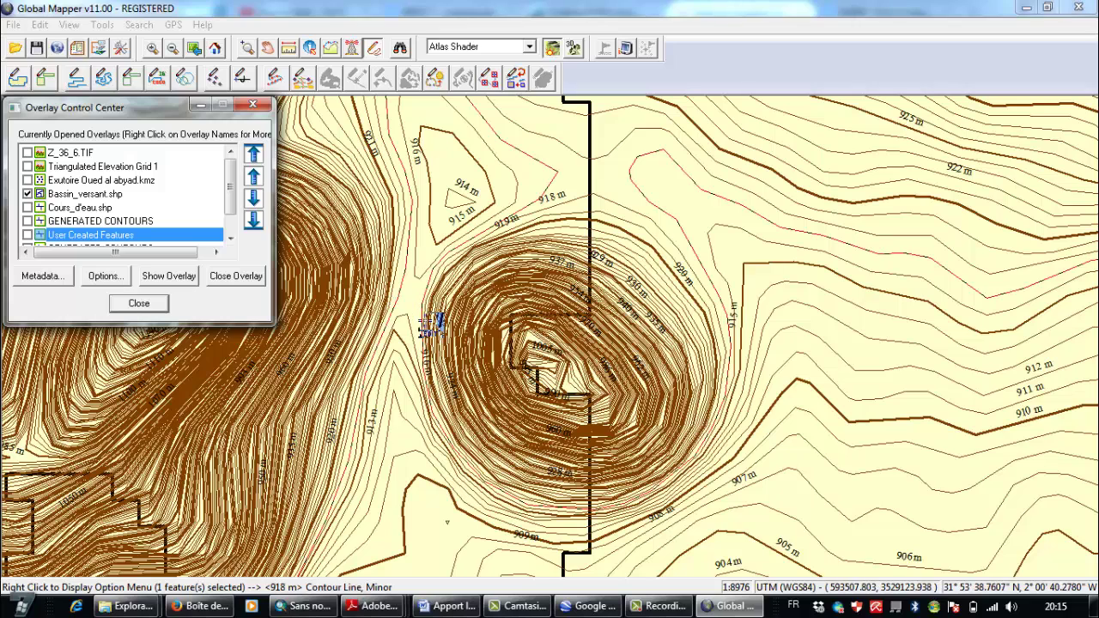
{"action": "left_click", "coordinate": [251, 106]}
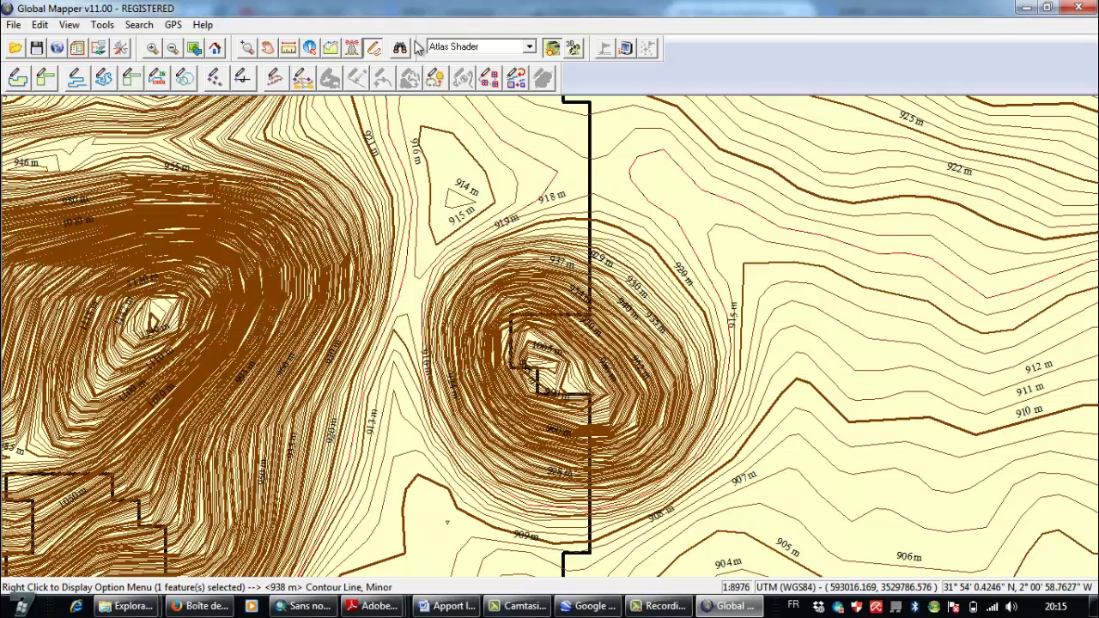
{"action": "left_click", "coordinate": [377, 49]}
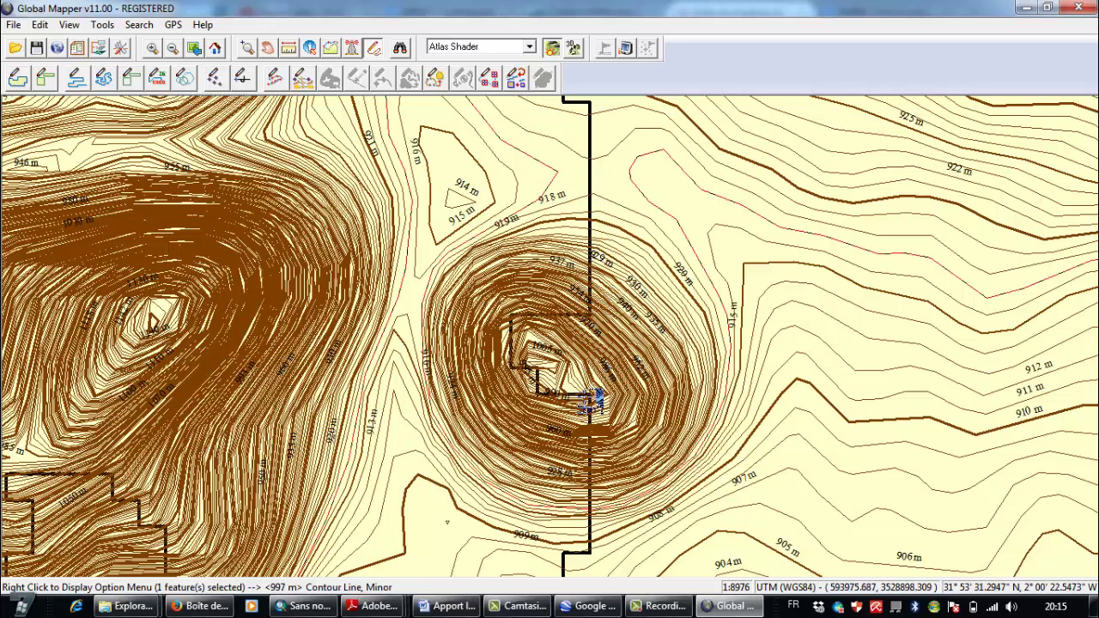
- Start a new line at the boundary corner near the summit and place the first vertices
{"action": "left_click", "coordinate": [79, 78]}
{"action": "scroll", "coordinate": [515, 367], "scroll_direction": "up", "scroll_amount": 4}
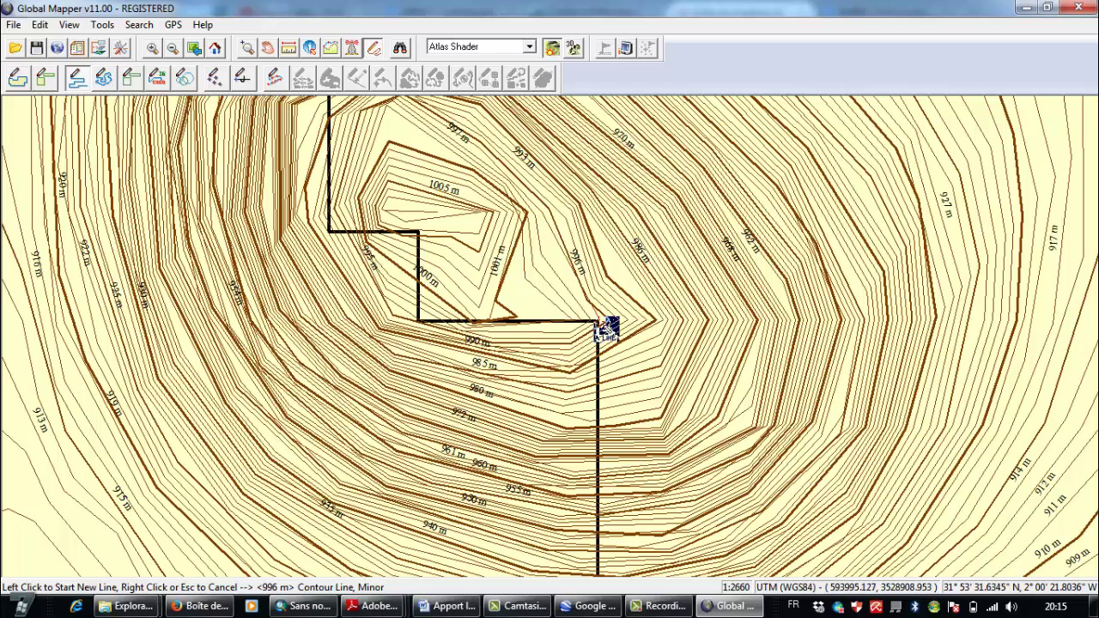
{"action": "left_click", "coordinate": [605, 325]}
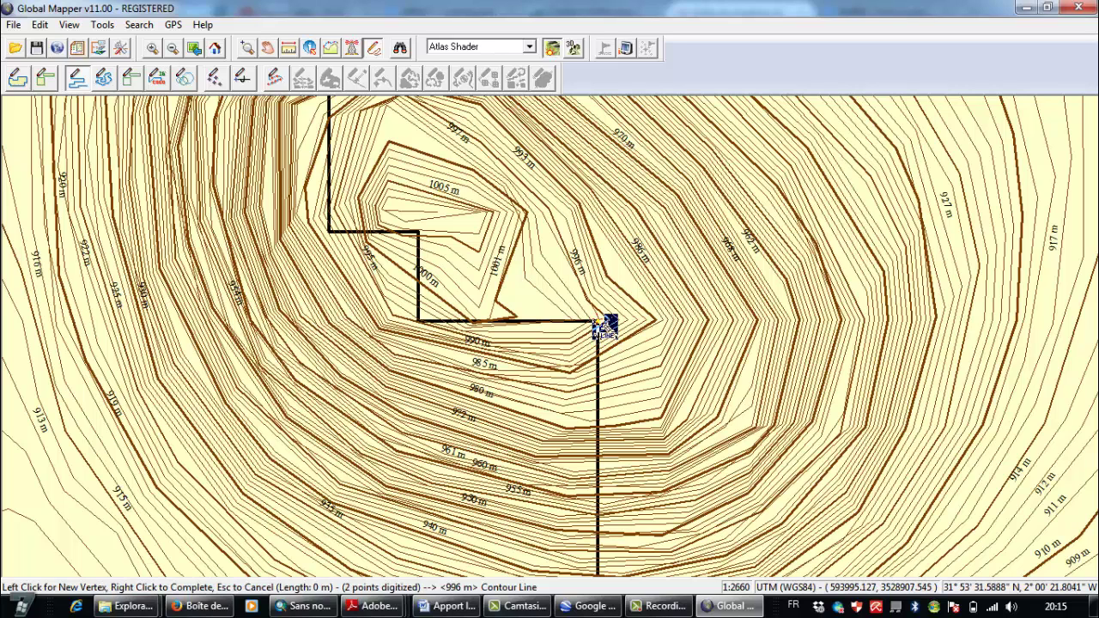
{"action": "left_click", "coordinate": [418, 323]}
{"action": "left_click", "coordinate": [418, 233]}
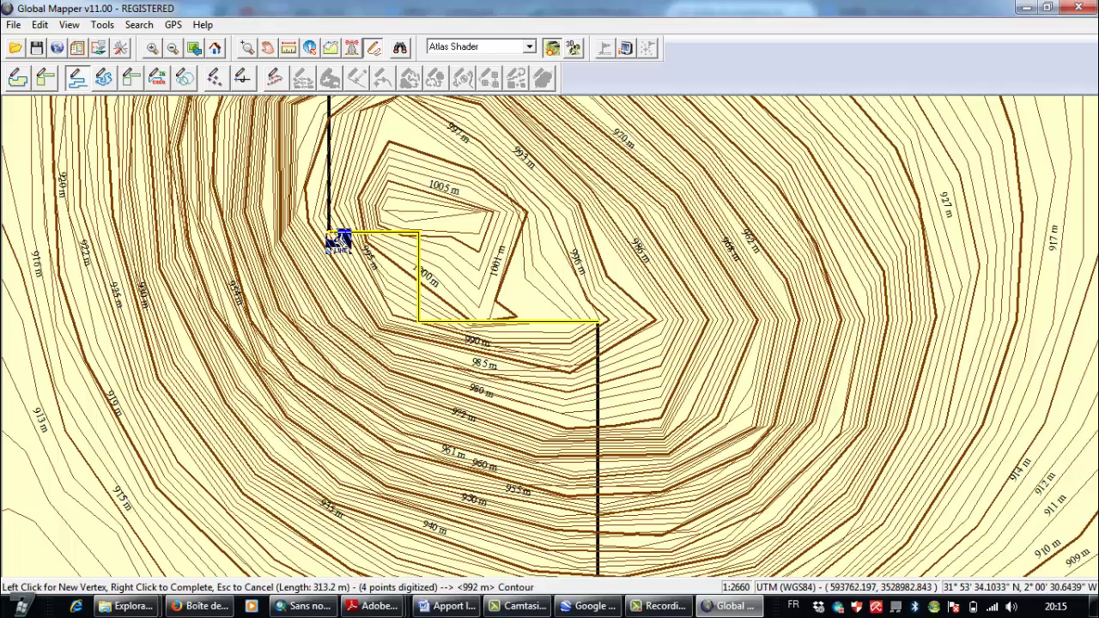
{"action": "left_click", "coordinate": [330, 234]}
{"action": "scroll", "coordinate": [329, 233], "scroll_direction": "down", "scroll_amount": 2}
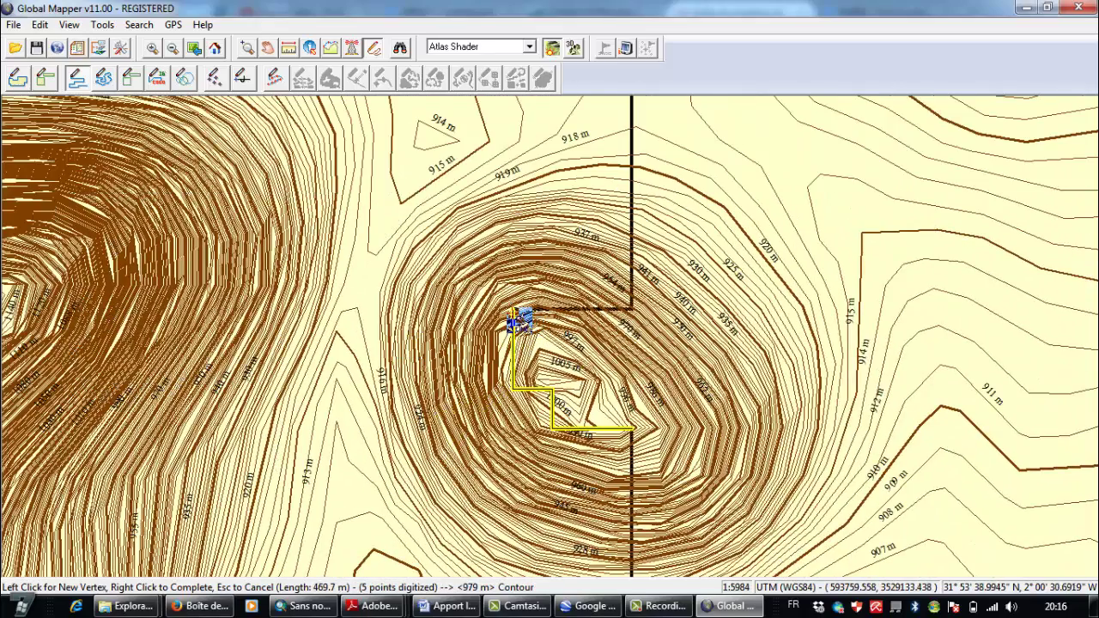
{"action": "left_click", "coordinate": [513, 310]}
{"action": "left_click", "coordinate": [635, 306]}
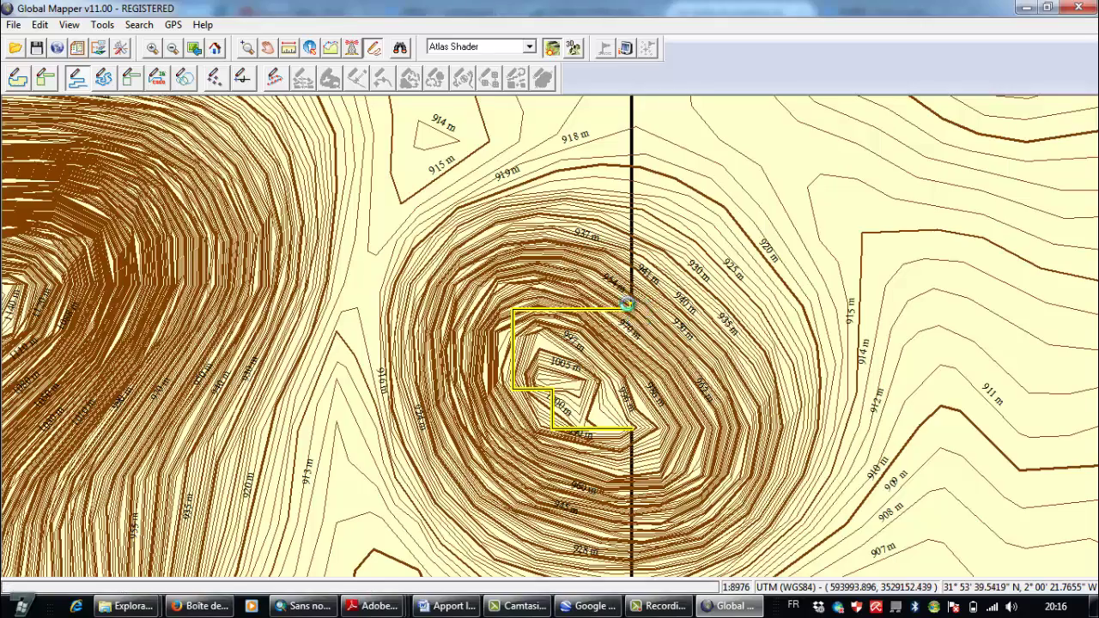
{"action": "scroll", "coordinate": [635, 306], "scroll_direction": "down", "scroll_amount": 3}
{"action": "scroll", "coordinate": [548, 299], "scroll_direction": "up", "scroll_amount": 1}
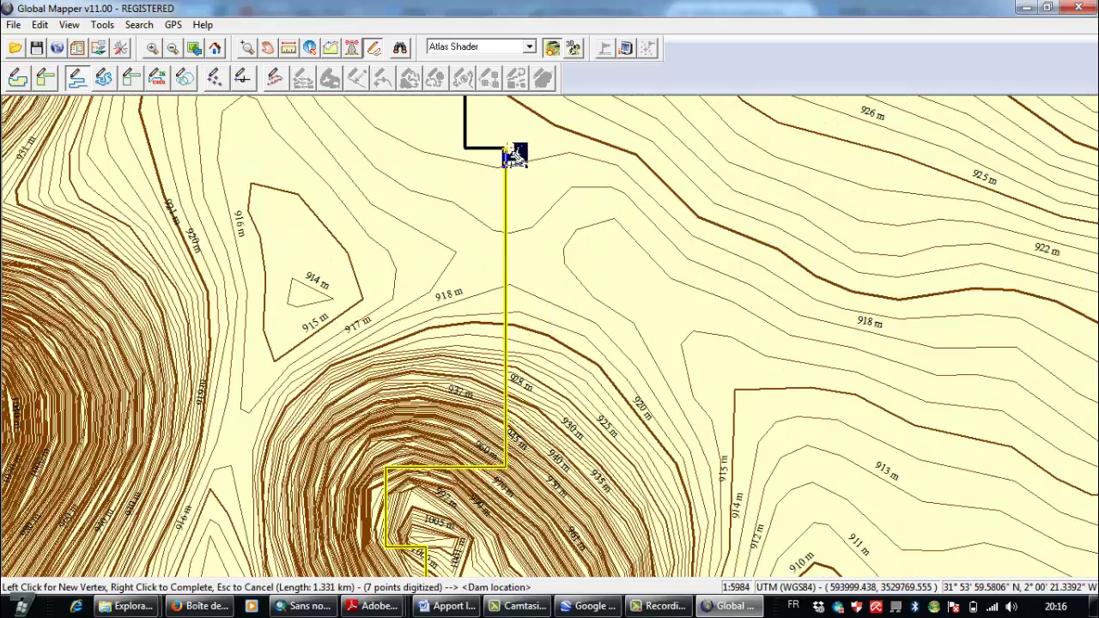
{"action": "left_click", "coordinate": [505, 150]}
{"action": "left_click", "coordinate": [464, 151]}
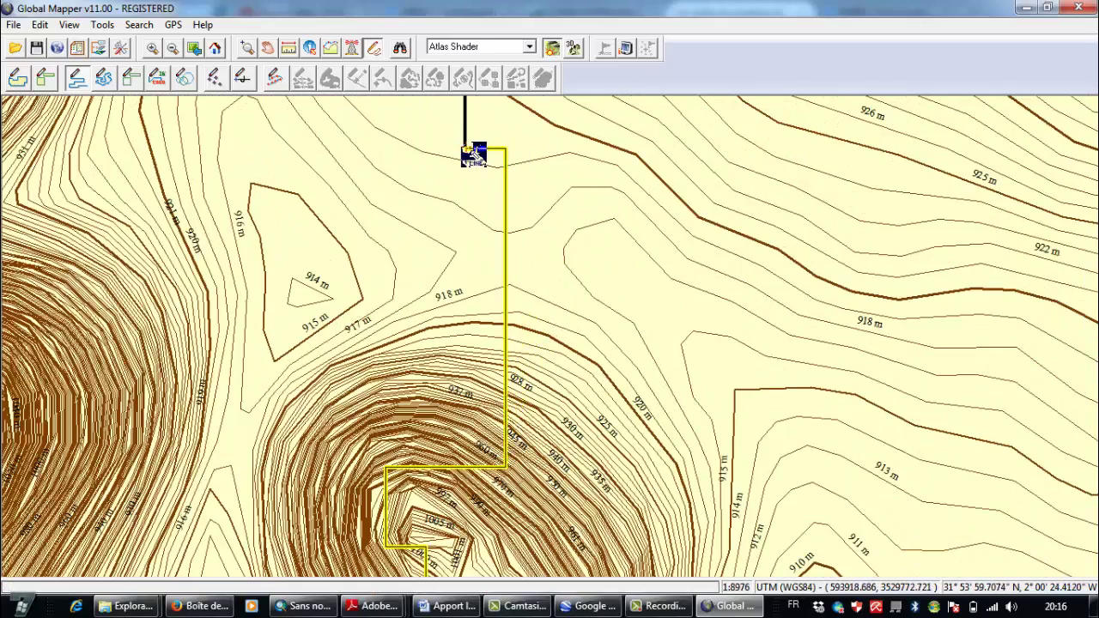
- Continue the line's vertices around the black boundary's bends and corners
{"action": "scroll", "coordinate": [467, 258], "scroll_direction": "down", "scroll_amount": 1}
{"action": "left_click", "coordinate": [486, 298]}
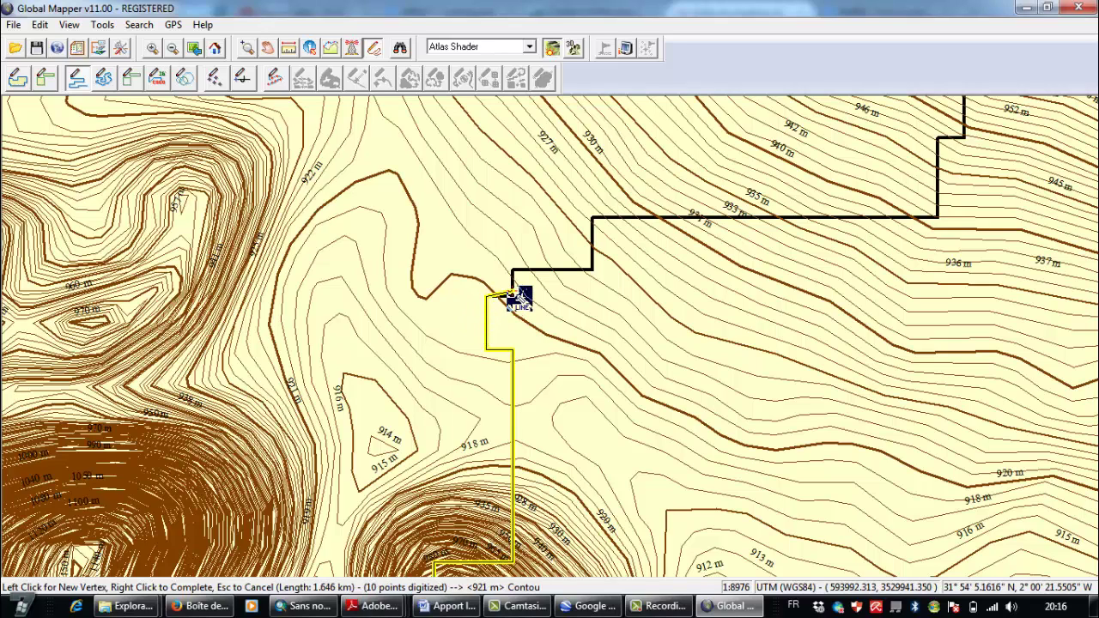
{"action": "left_click", "coordinate": [513, 270]}
{"action": "left_click", "coordinate": [513, 270]}
{"action": "left_click", "coordinate": [591, 271]}
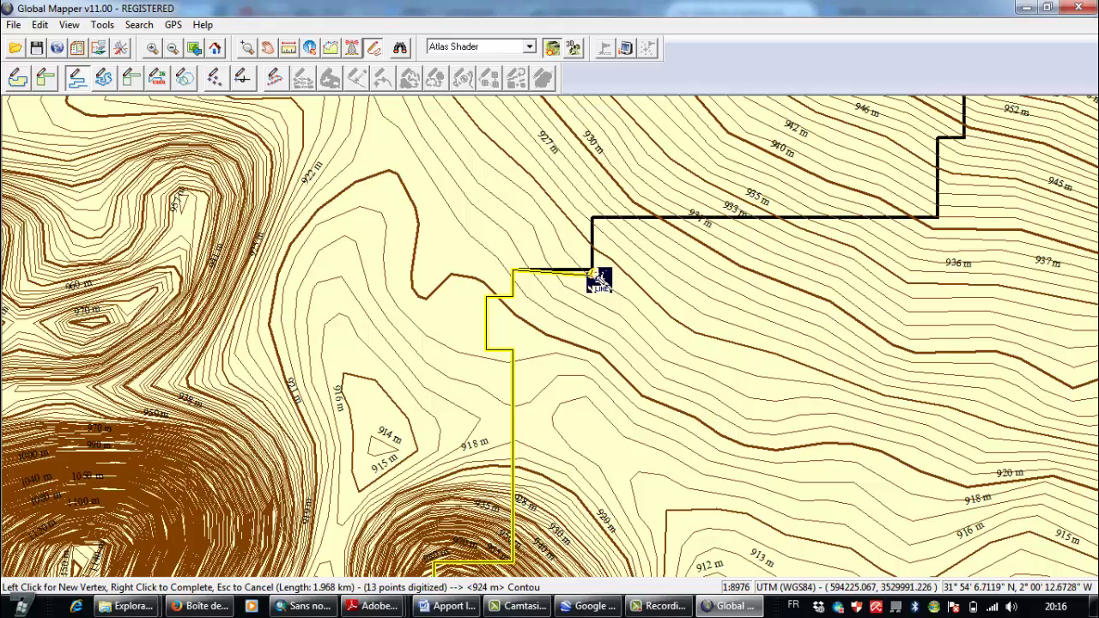
{"action": "left_click", "coordinate": [591, 218]}
{"action": "left_click_drag", "start_coordinate": [739, 281], "coordinate": [635, 335]}
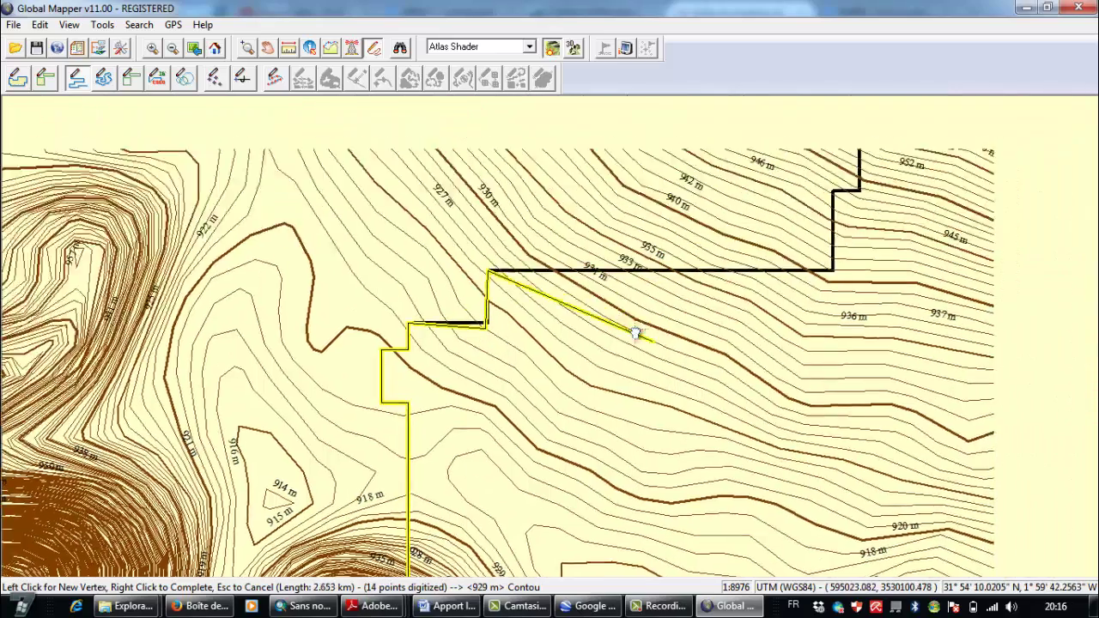
{"action": "left_click", "coordinate": [687, 321]}
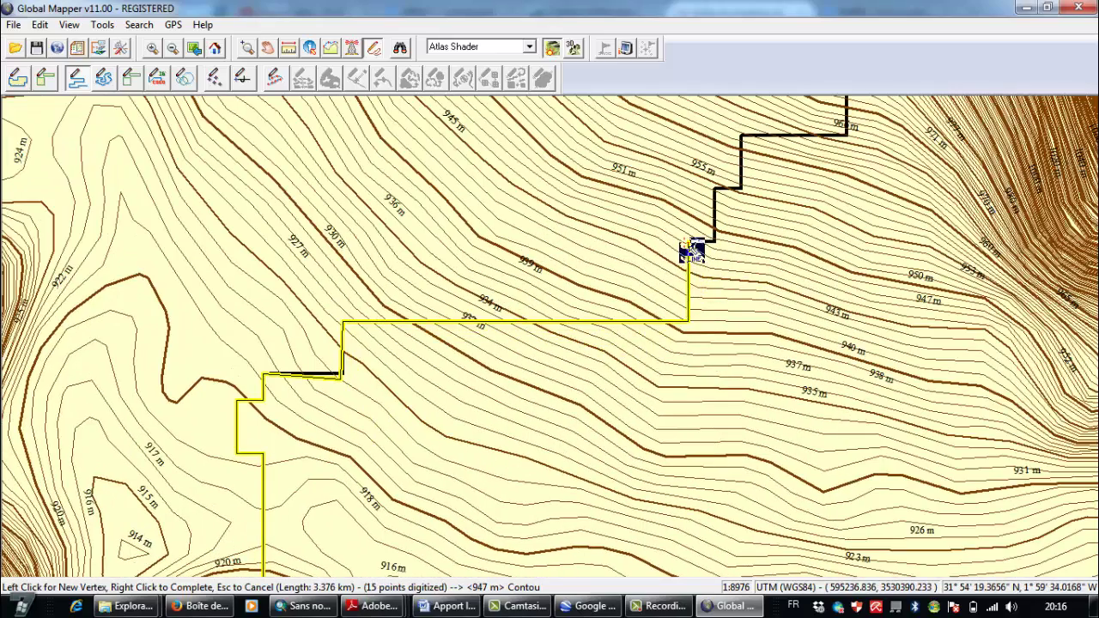
{"action": "left_click", "coordinate": [689, 244]}
{"action": "scroll", "coordinate": [648, 273], "scroll_direction": "down", "scroll_amount": 2}
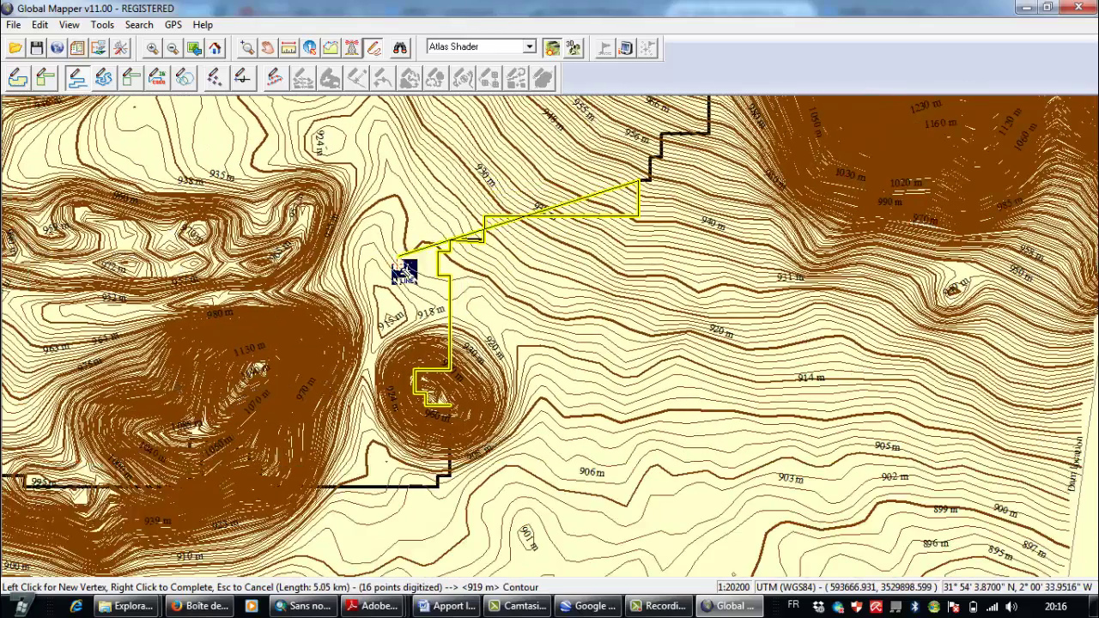
{"action": "scroll", "coordinate": [400, 277], "scroll_direction": "up", "scroll_amount": 2}
{"action": "scroll", "coordinate": [554, 365], "scroll_direction": "down", "scroll_amount": 2}
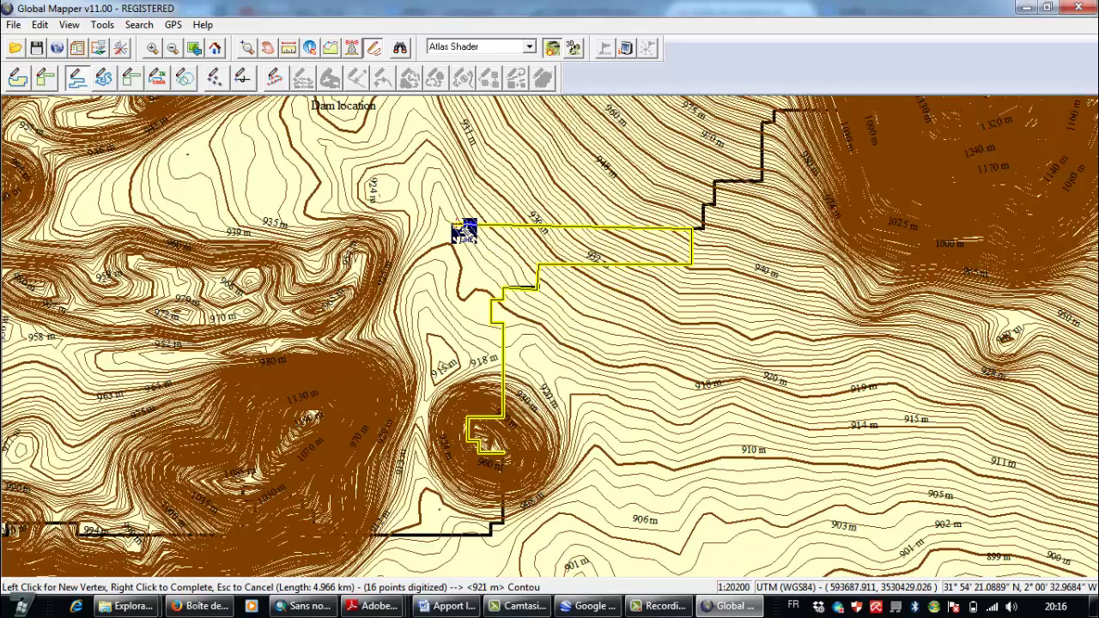
- Trace the top edge, western and southern sides, completing the 9.39 km line
{"action": "left_click", "coordinate": [438, 228]}
{"action": "left_click", "coordinate": [379, 230]}
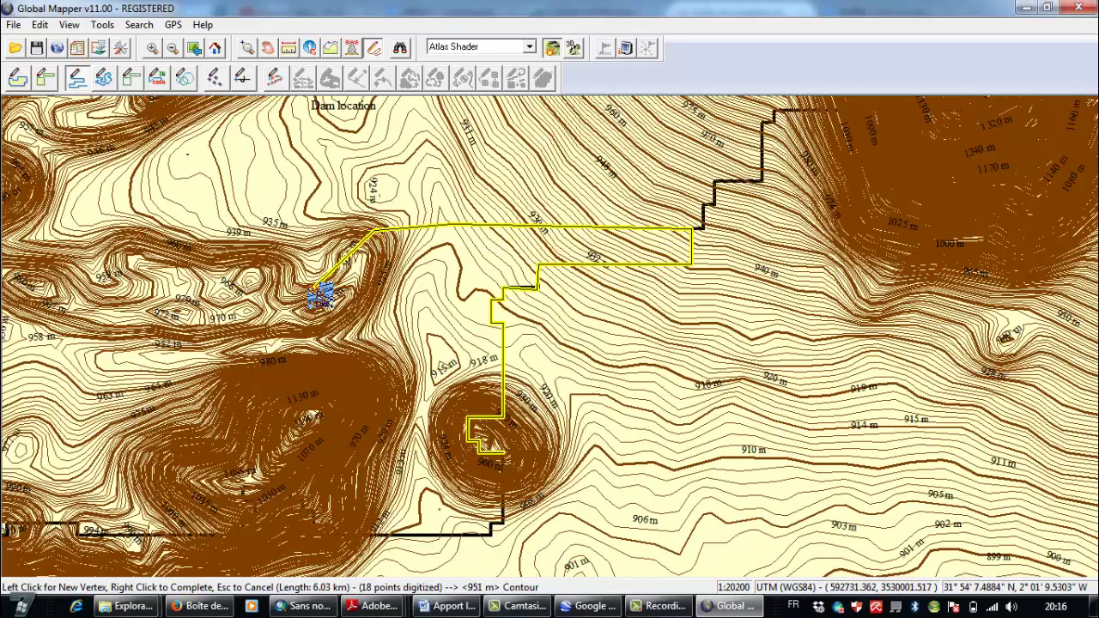
{"action": "scroll", "coordinate": [332, 355], "scroll_direction": "up", "scroll_amount": 2}
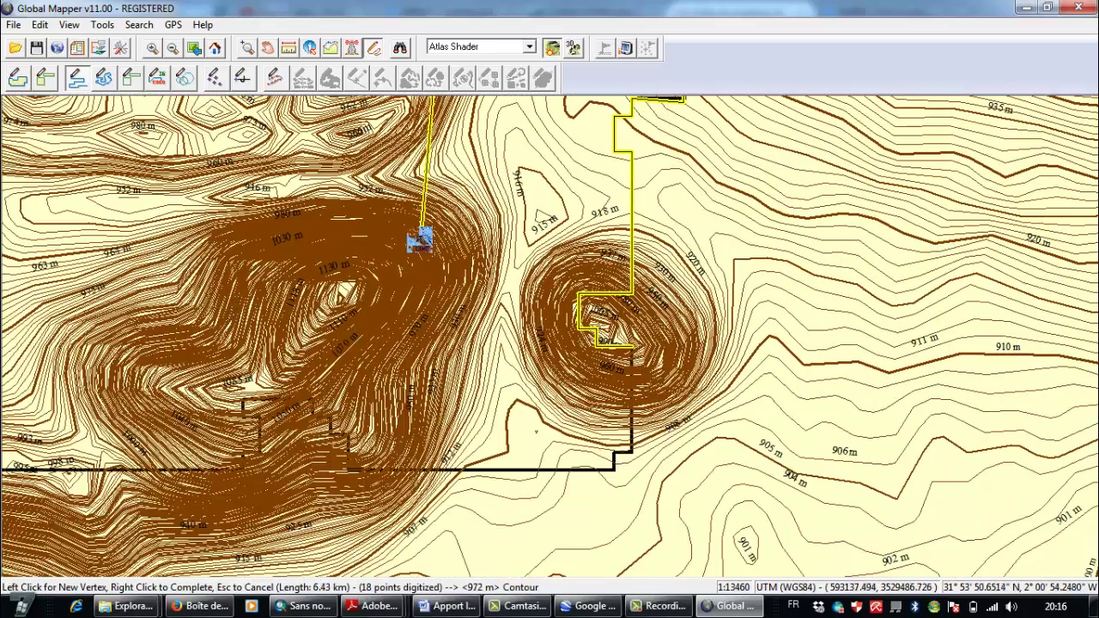
{"action": "left_click", "coordinate": [367, 283]}
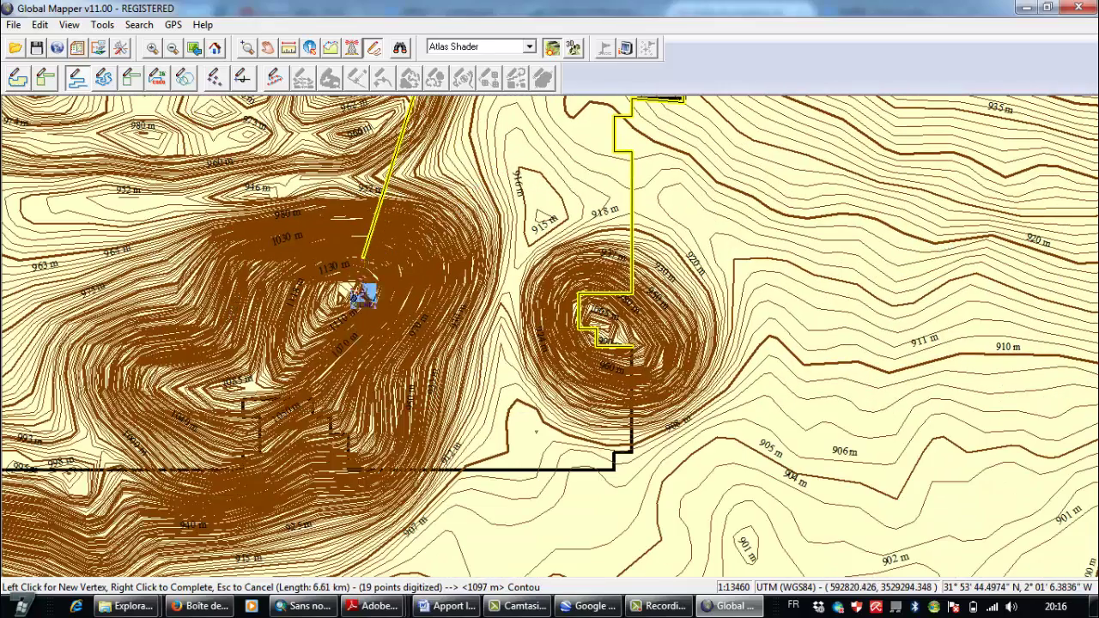
{"action": "left_click", "coordinate": [339, 409]}
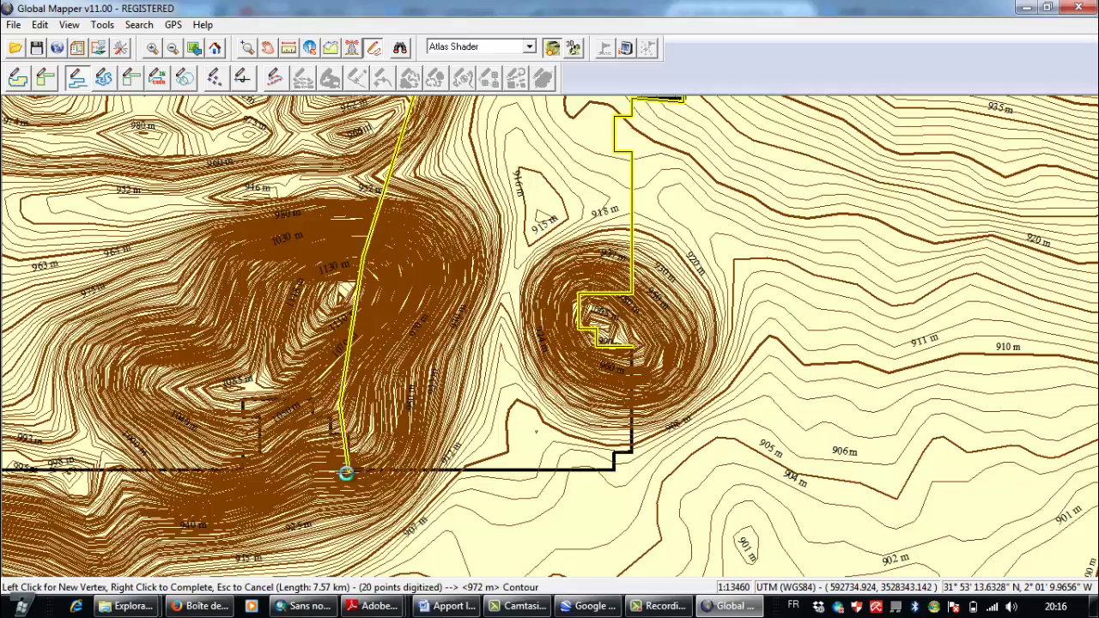
{"action": "scroll", "coordinate": [347, 474], "scroll_direction": "up", "scroll_amount": 3}
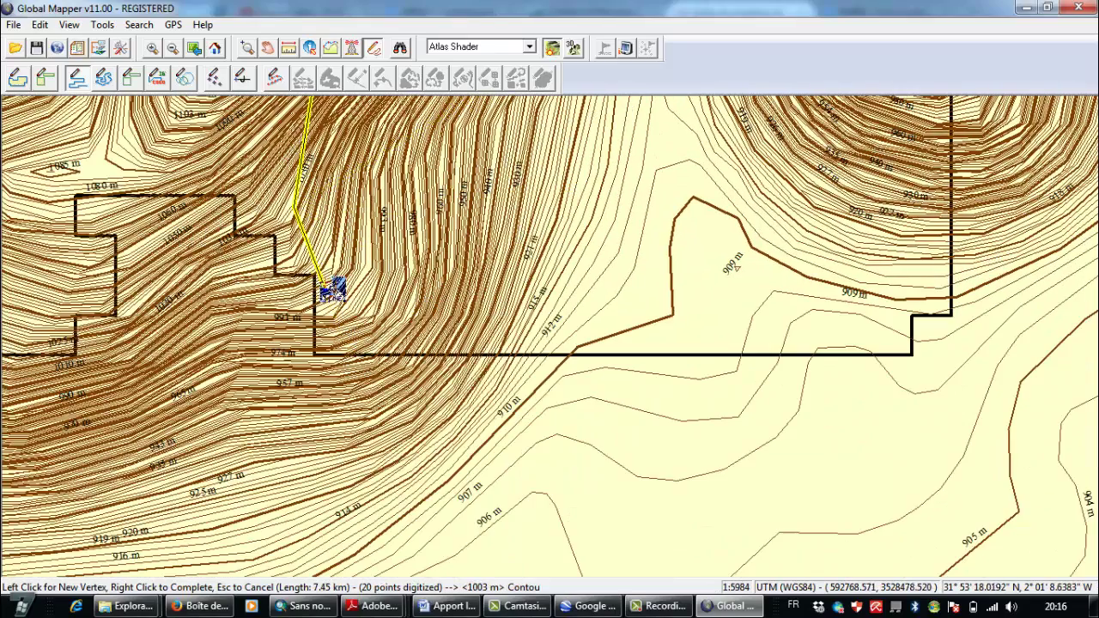
{"action": "left_click", "coordinate": [314, 274]}
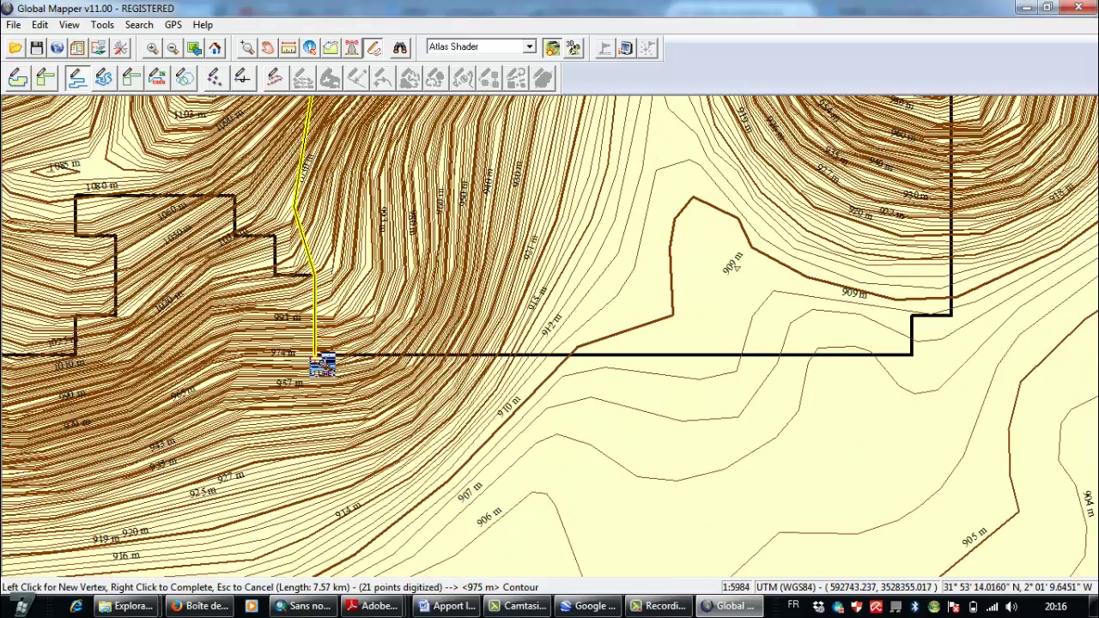
{"action": "left_click", "coordinate": [314, 355]}
{"action": "left_click", "coordinate": [912, 355]}
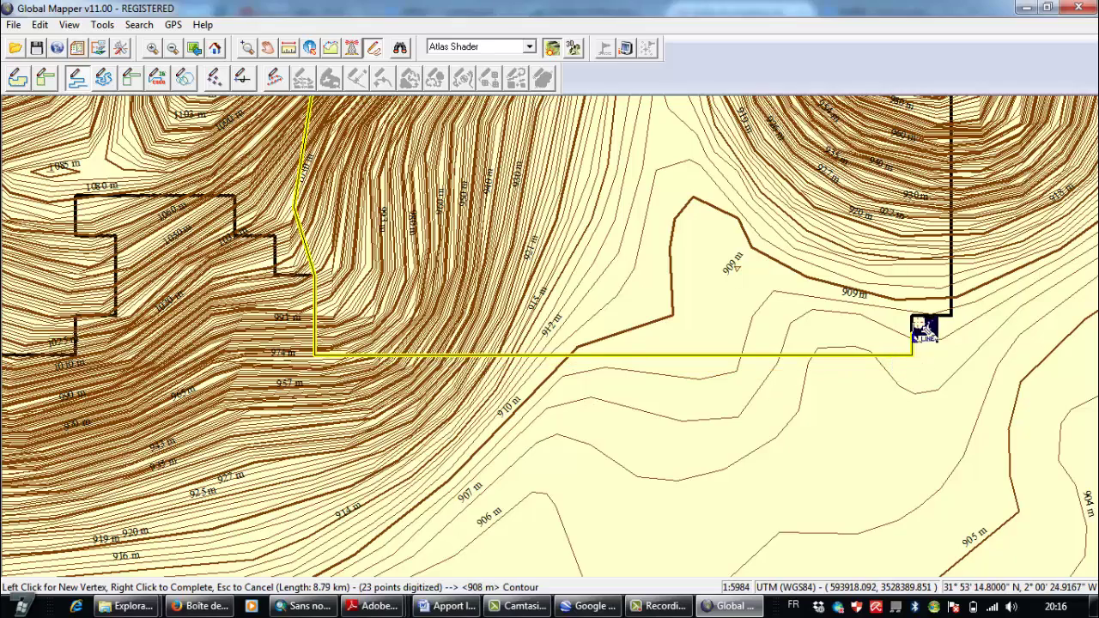
{"action": "left_click", "coordinate": [911, 313]}
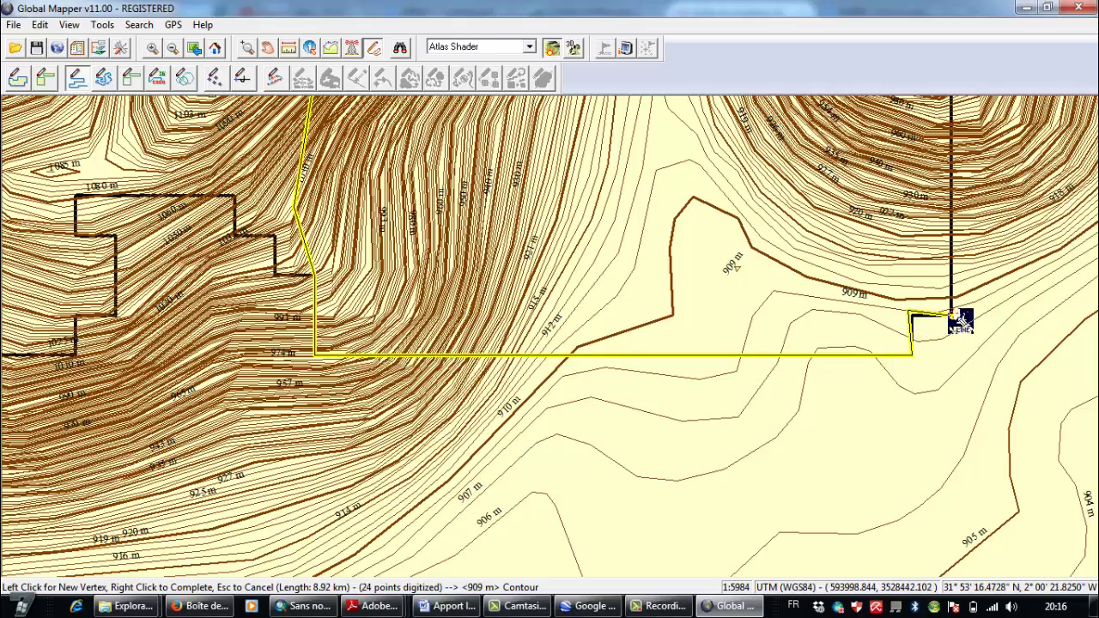
{"action": "left_click", "coordinate": [950, 313]}
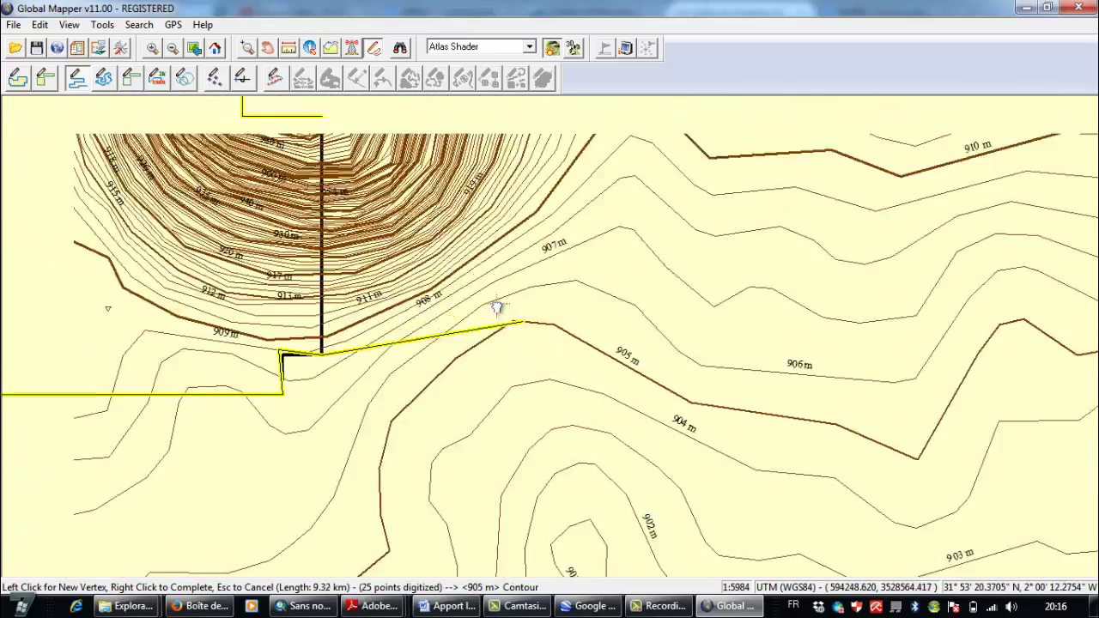
{"action": "left_click_drag", "start_coordinate": [309, 267], "coordinate": [515, 335]}
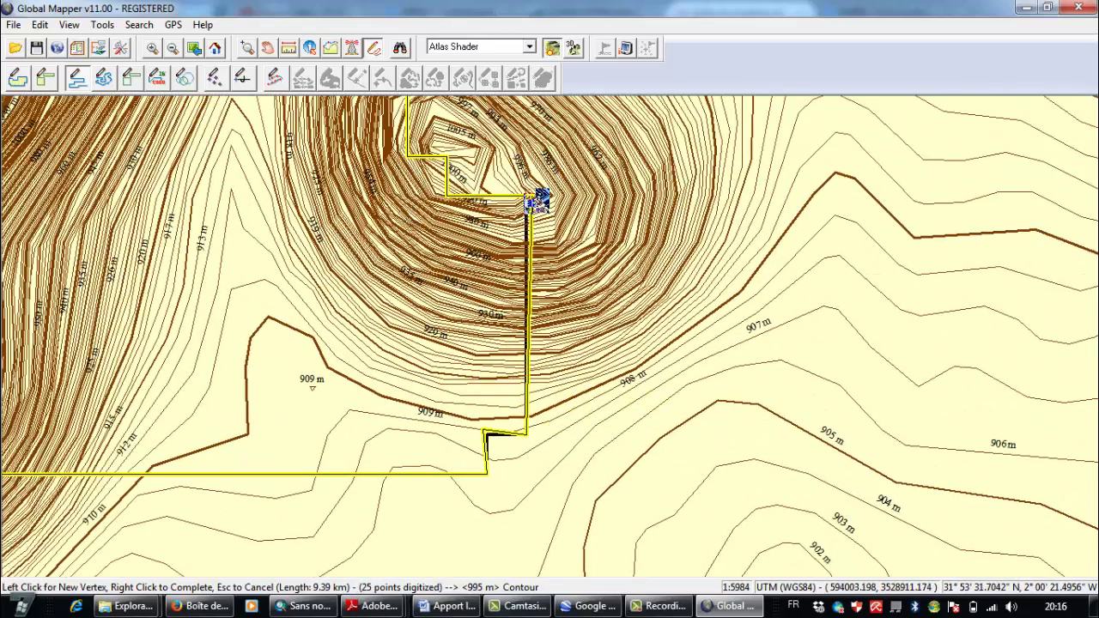
{"action": "right_click", "coordinate": [530, 202]}
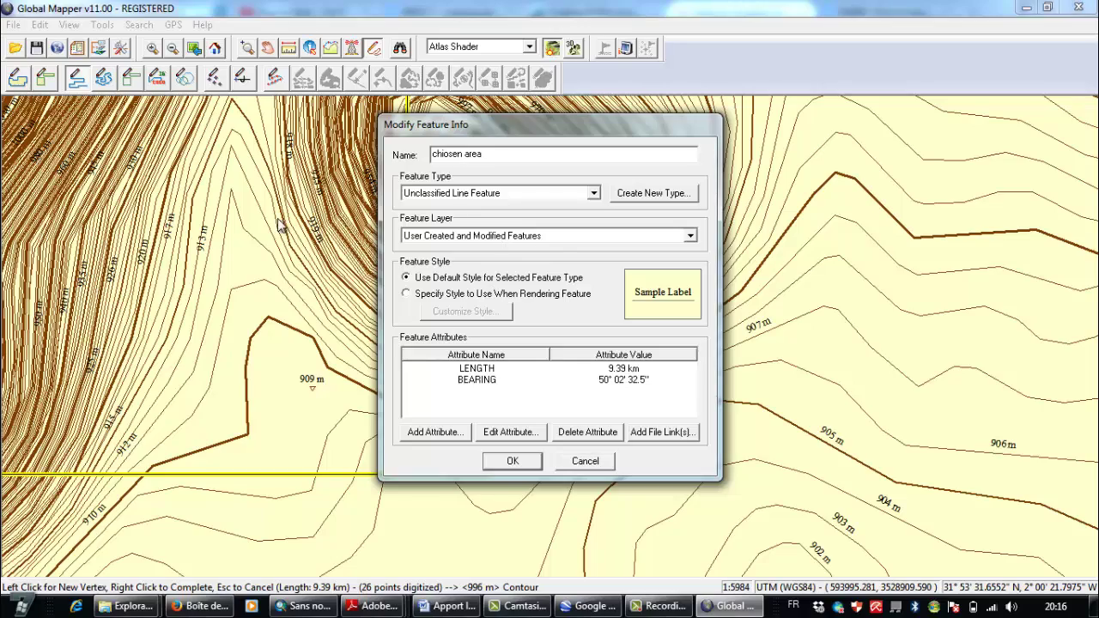
- Save the traced line as the feature 'chiosen area' and zoom out
{"action": "left_click", "coordinate": [511, 461]}
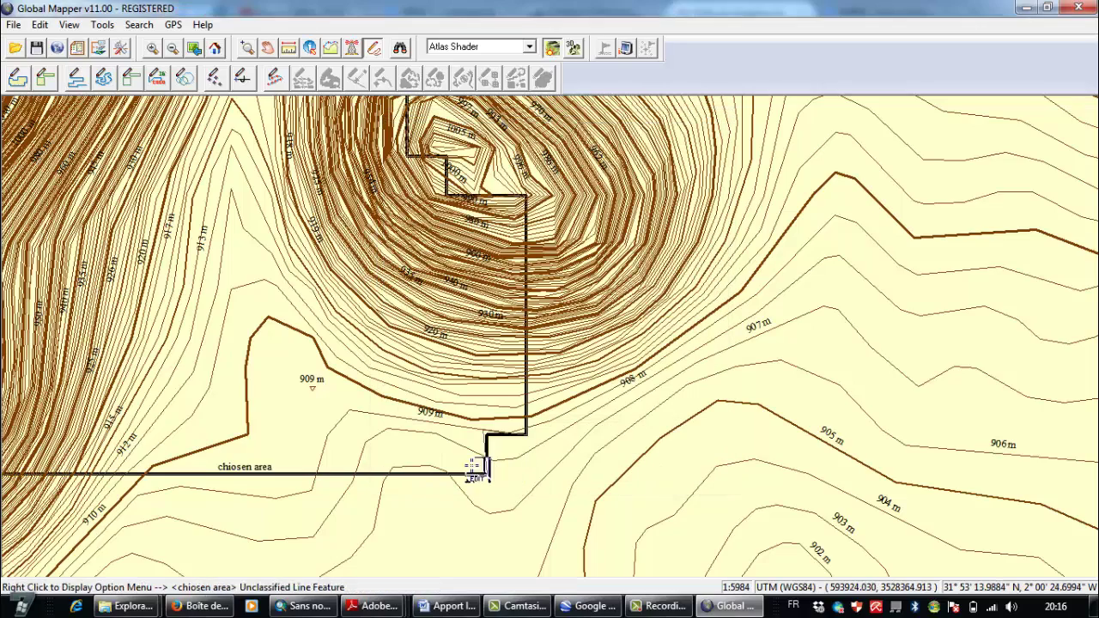
{"action": "scroll", "coordinate": [370, 409], "scroll_direction": "down", "scroll_amount": 2}
{"action": "scroll", "coordinate": [370, 409], "scroll_direction": "down", "scroll_amount": 3}
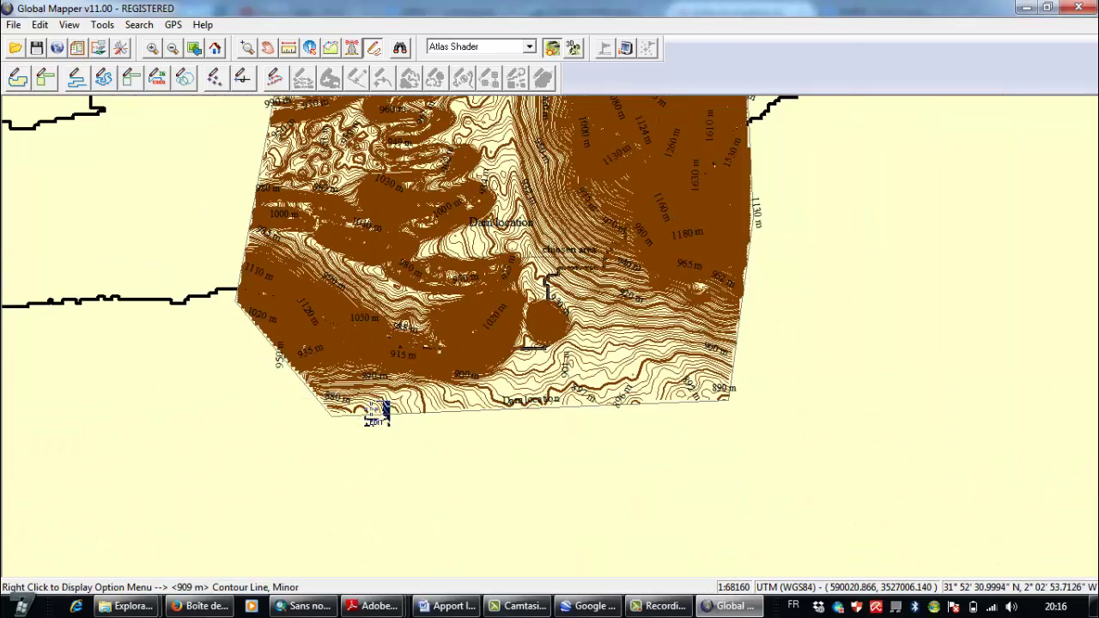
{"action": "left_click", "coordinate": [98, 48]}
- Close the GENERATED CONTOURS overlay without saving the workspace
{"action": "scroll", "coordinate": [64, 225], "scroll_direction": "down", "scroll_amount": 1}
{"action": "left_click", "coordinate": [28, 222]}
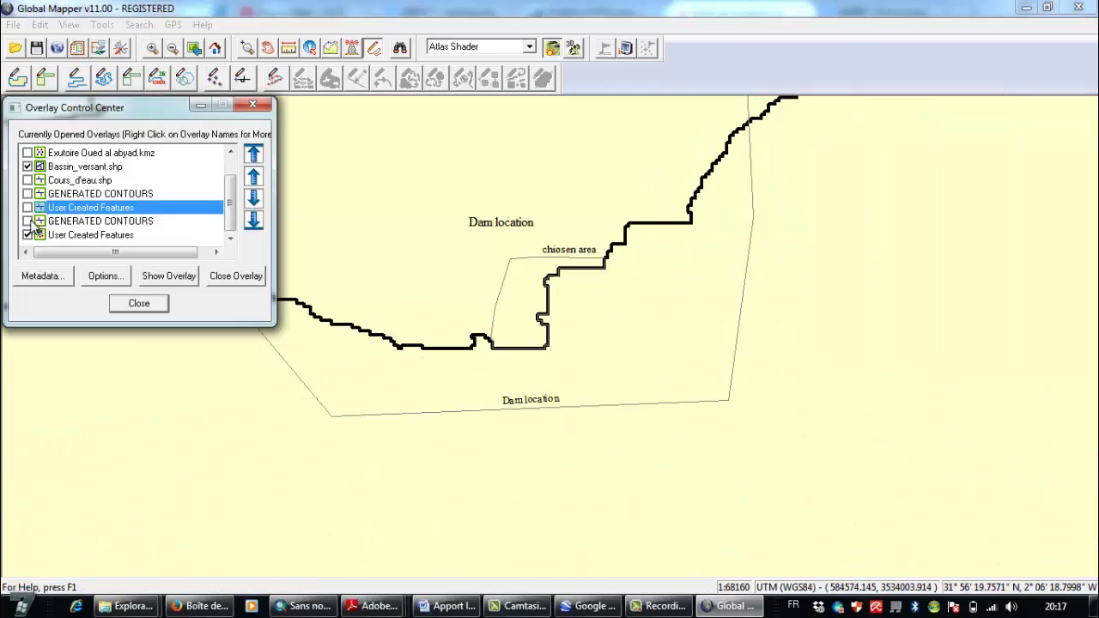
{"action": "left_click", "coordinate": [62, 223]}
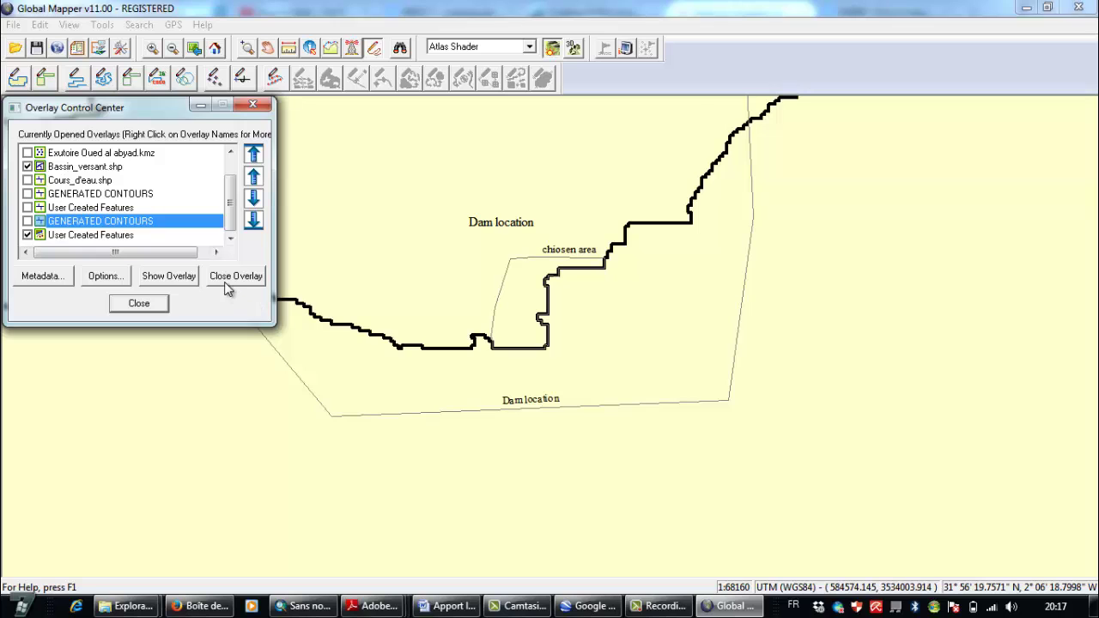
{"action": "left_click", "coordinate": [228, 283]}
{"action": "left_click", "coordinate": [256, 285]}
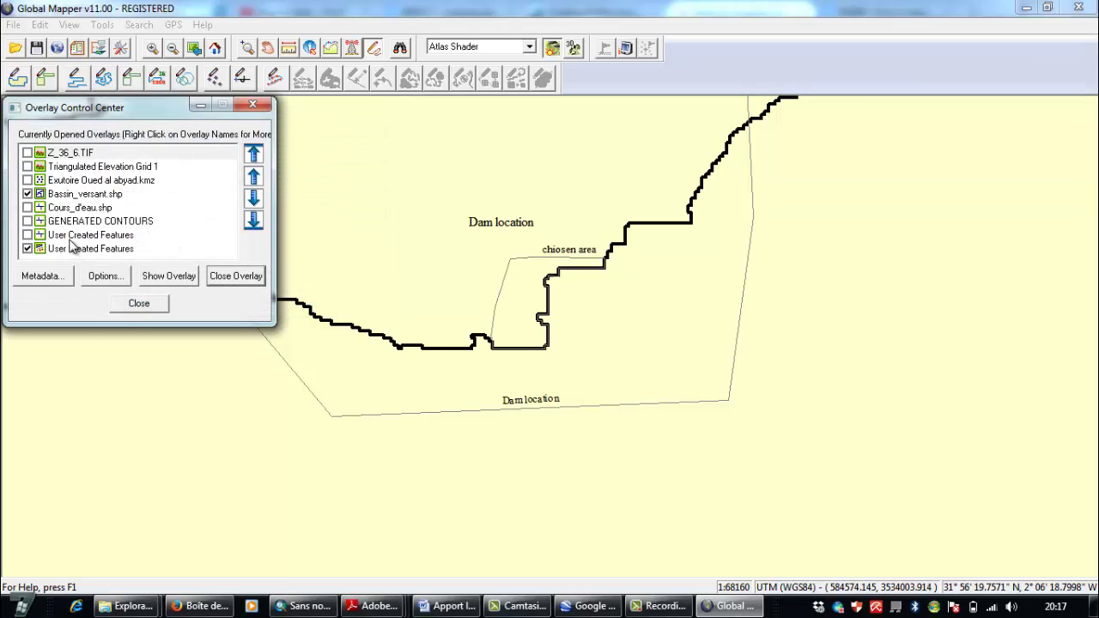
- Select the 'chiosen area' boundary line at the dam site and zoom in on it
{"action": "scroll", "coordinate": [373, 400], "scroll_direction": "down", "scroll_amount": 3}
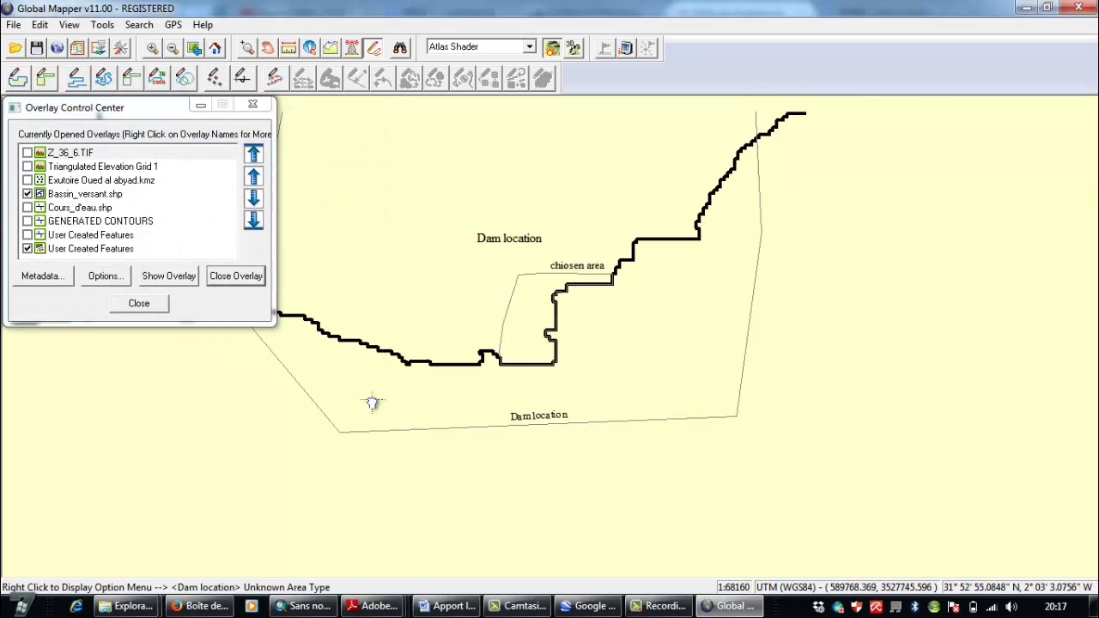
{"action": "left_click", "coordinate": [500, 306]}
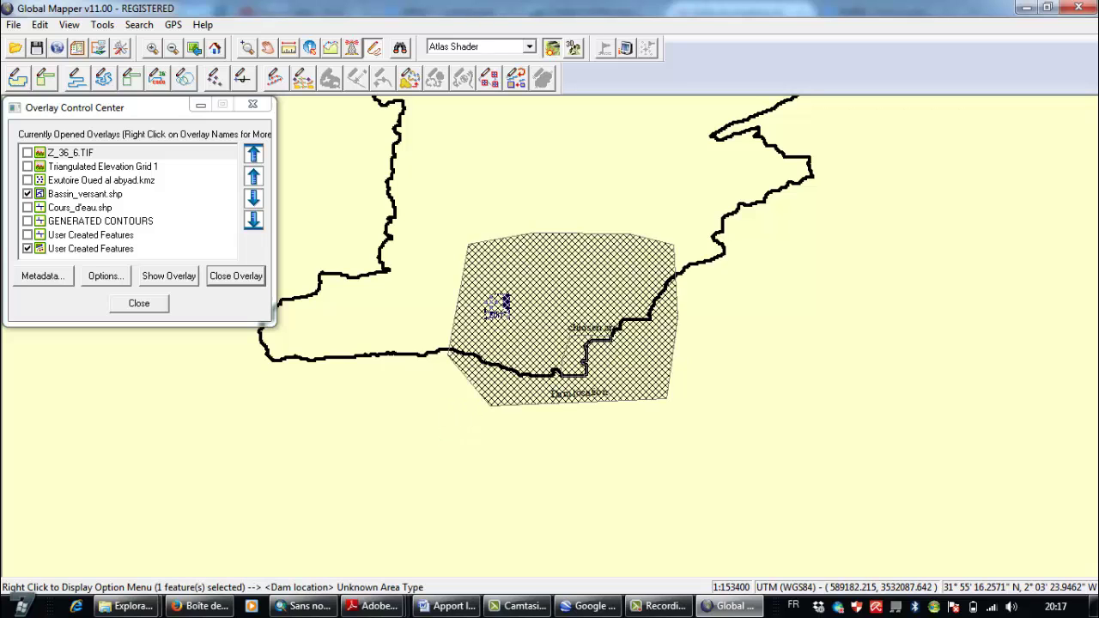
{"action": "left_click", "coordinate": [500, 305]}
{"action": "left_click", "coordinate": [526, 262]}
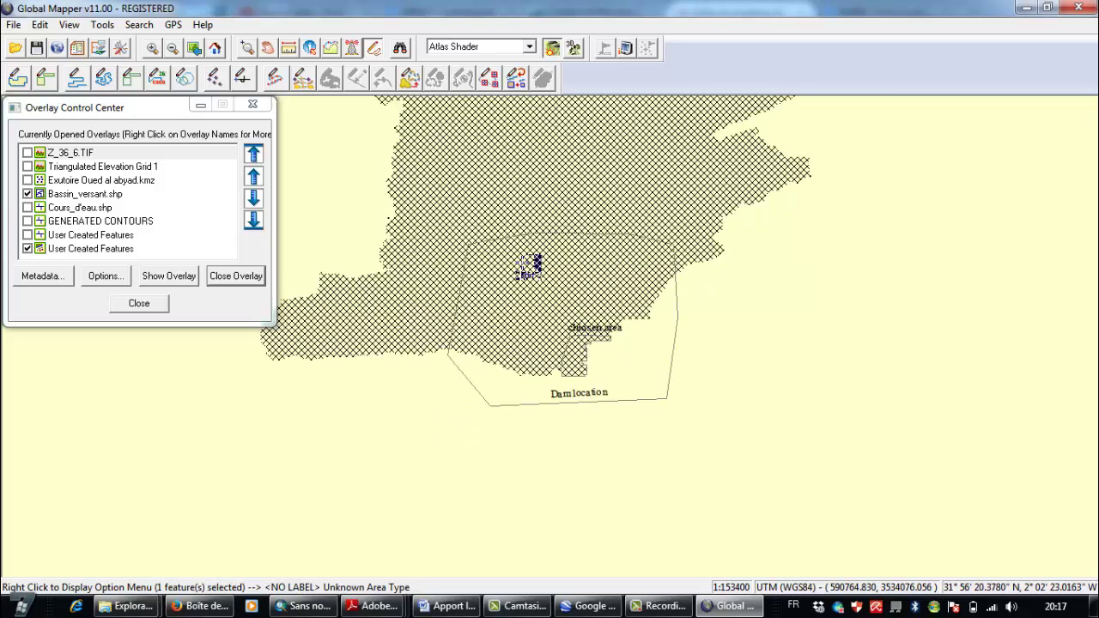
{"action": "left_click", "coordinate": [504, 391]}
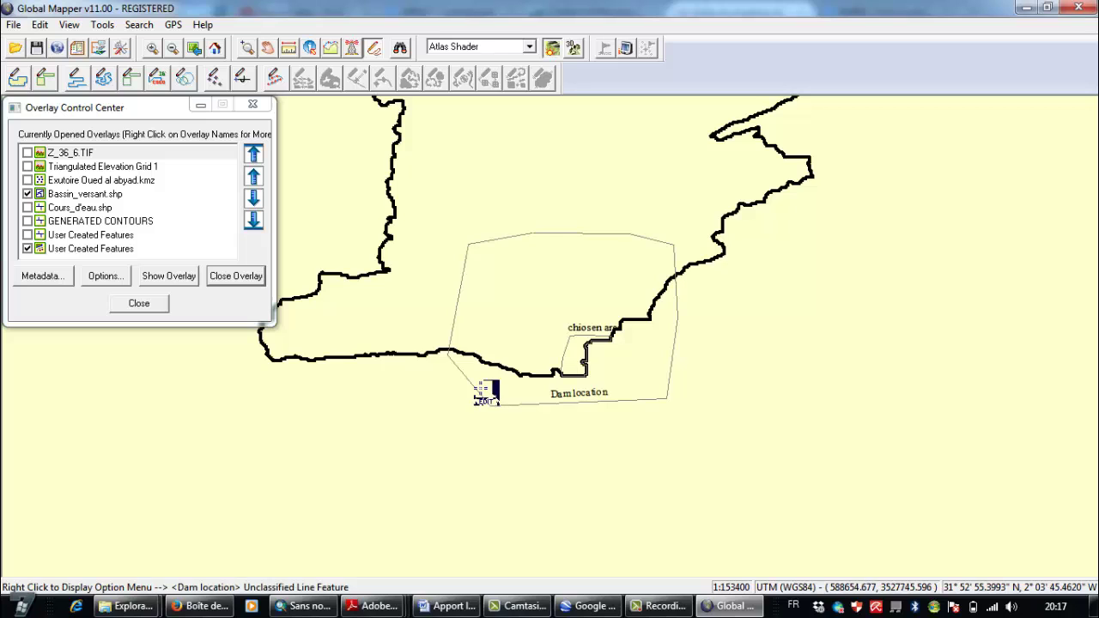
{"action": "left_click", "coordinate": [478, 392]}
{"action": "left_click", "coordinate": [535, 363]}
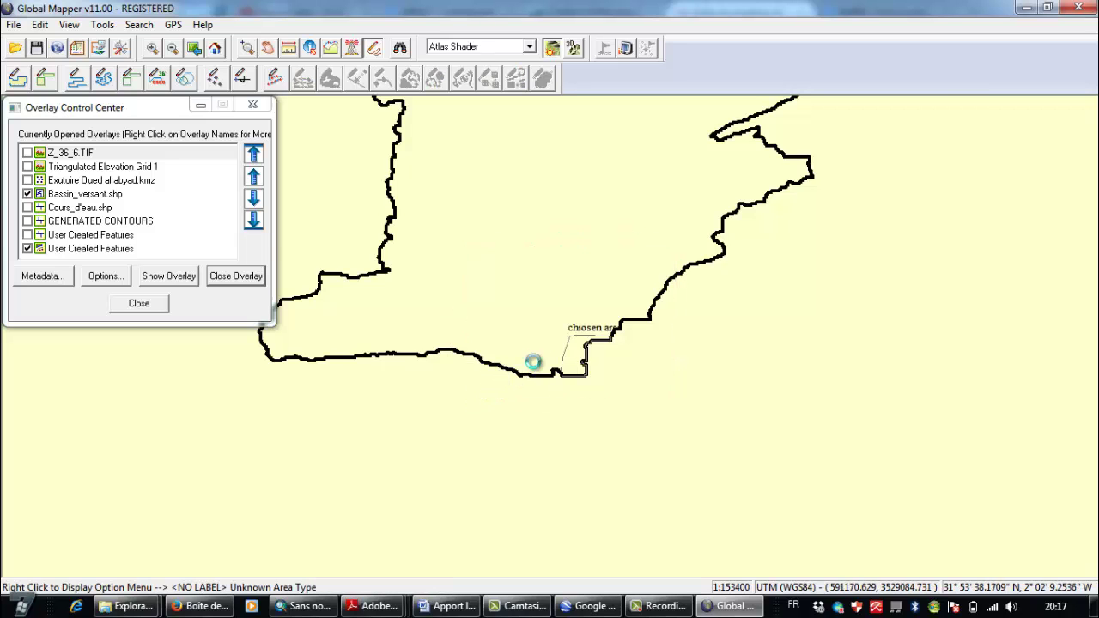
{"action": "scroll", "coordinate": [535, 363], "scroll_direction": "up", "scroll_amount": 2}
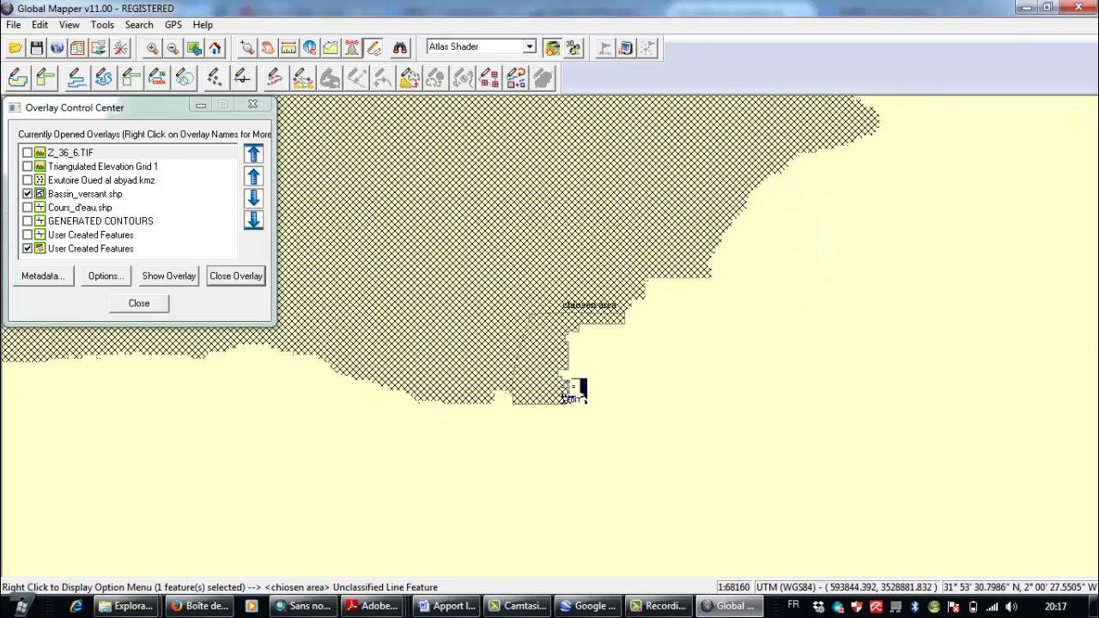
{"action": "left_click", "coordinate": [567, 384]}
{"action": "scroll", "coordinate": [524, 352], "scroll_direction": "up", "scroll_amount": 2}
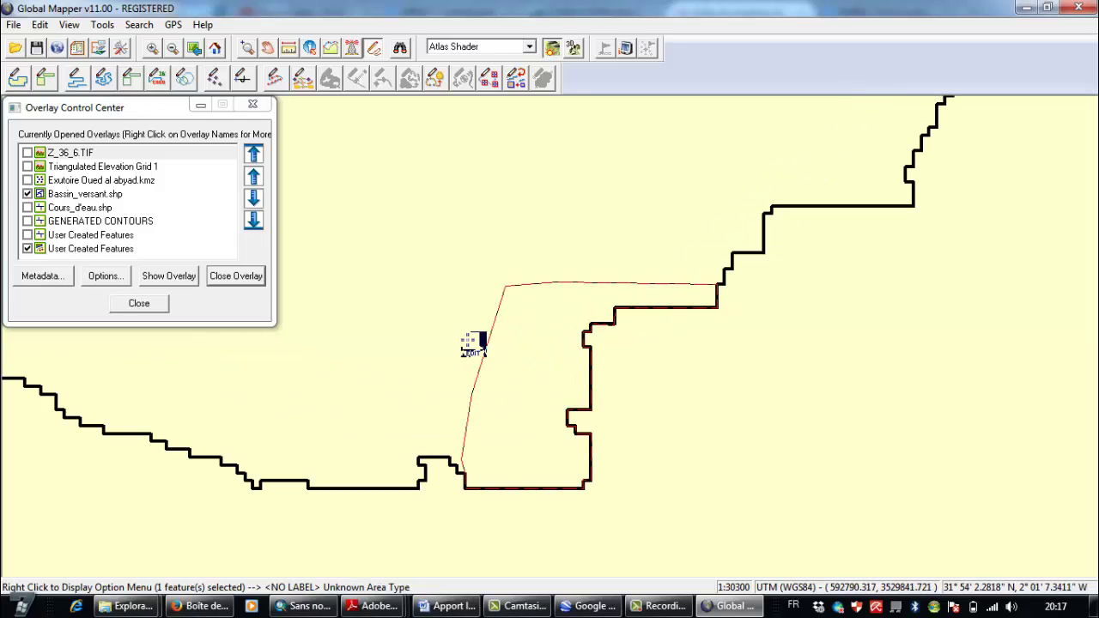
- Create a new area feature from the selected 'chiosen area' line
{"action": "right_click", "coordinate": [486, 353]}
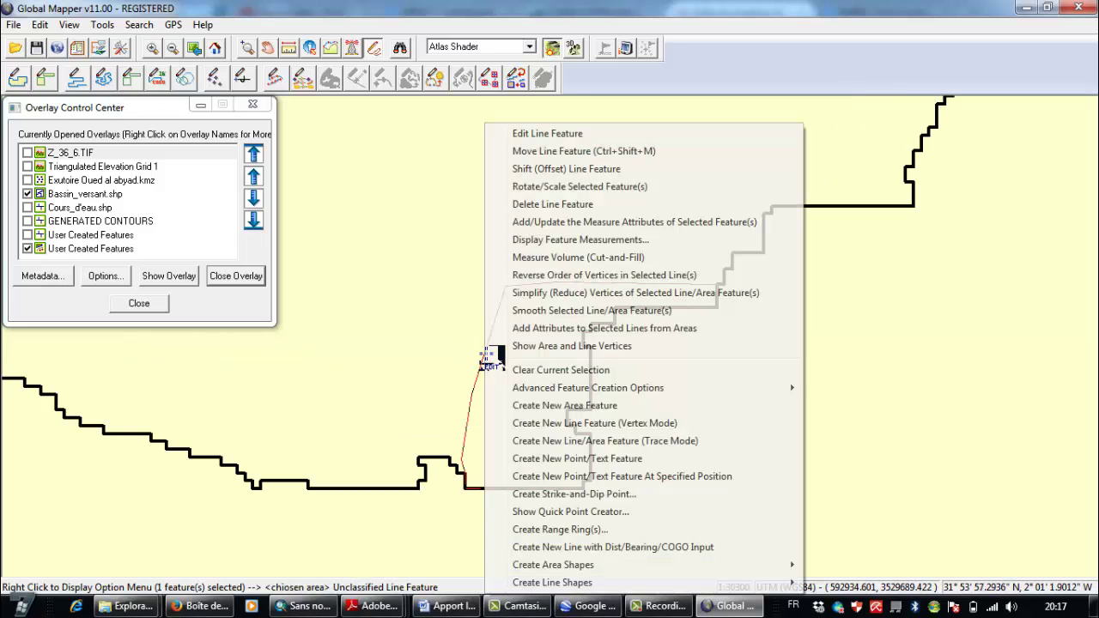
{"action": "mouse_move", "coordinate": [585, 387]}
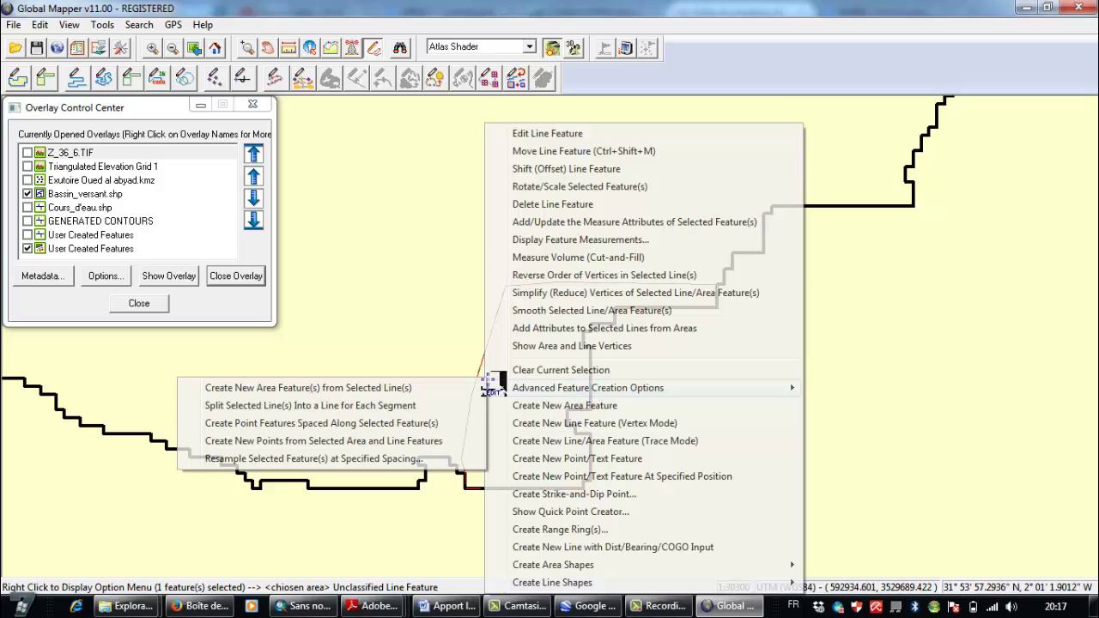
{"action": "left_click", "coordinate": [434, 387]}
{"action": "left_click", "coordinate": [512, 459]}
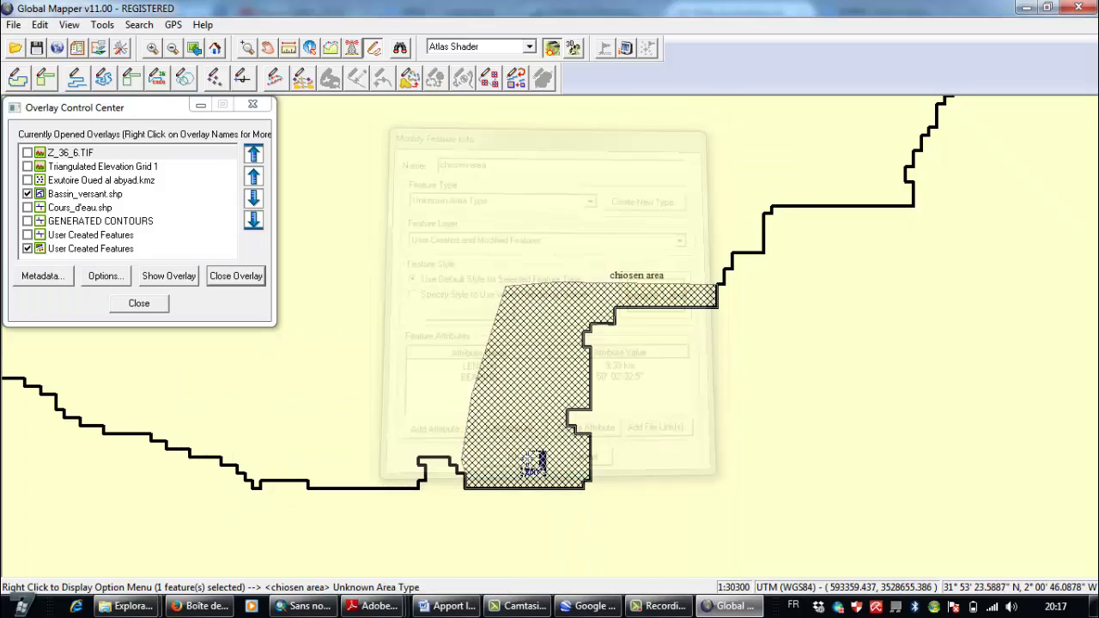
- Display the Z_36_6.TIF elevation raster beneath the new area
{"action": "left_click", "coordinate": [15, 26]}
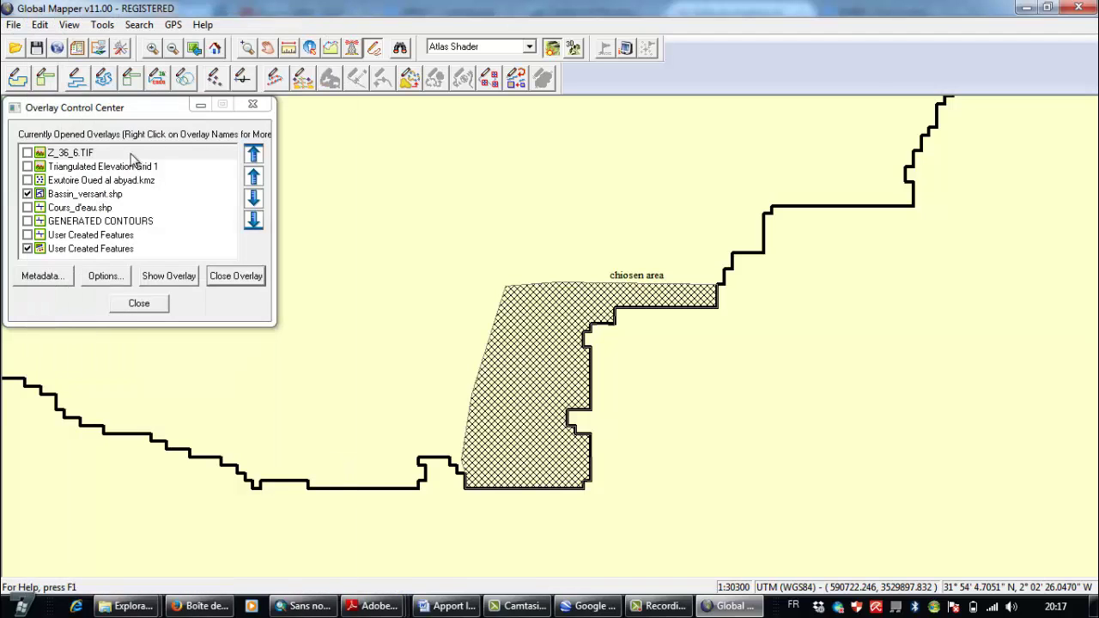
{"action": "left_click", "coordinate": [27, 153]}
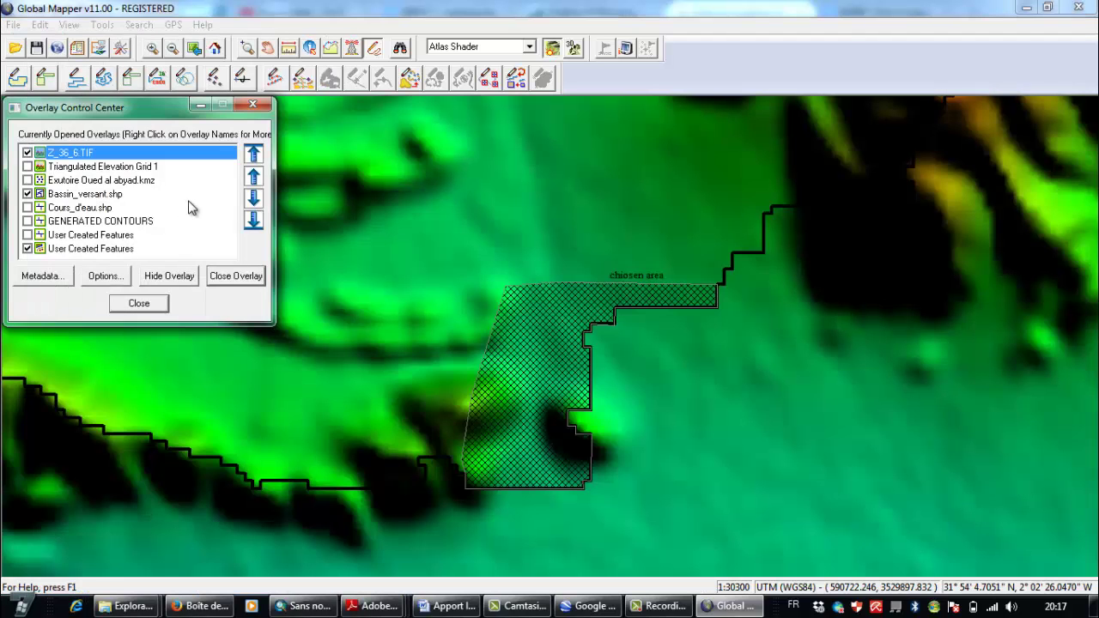
{"action": "left_click", "coordinate": [15, 25]}
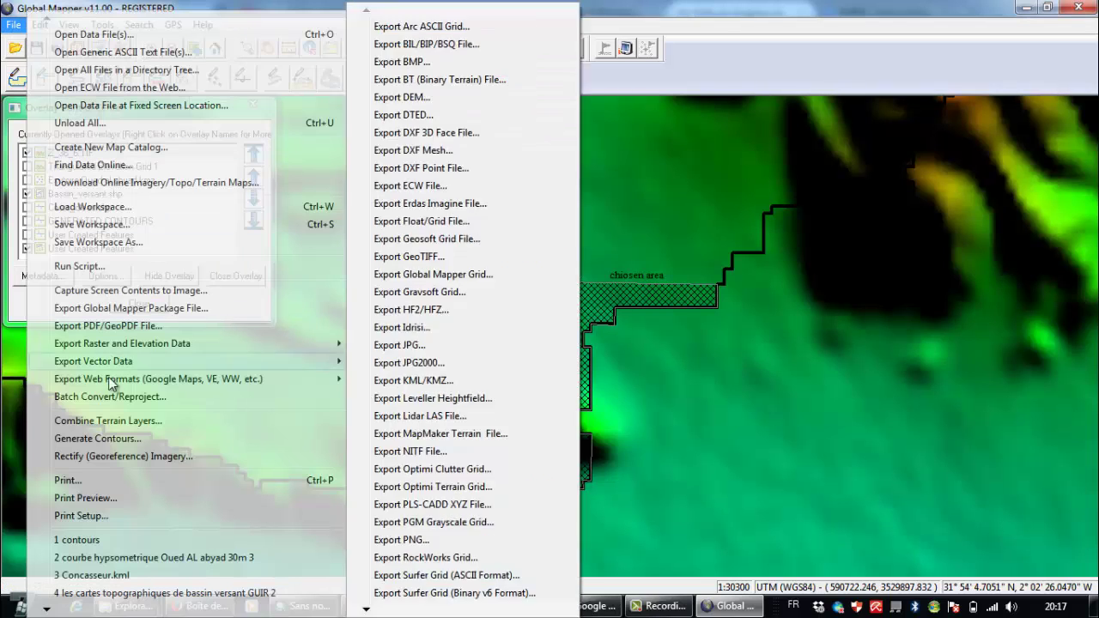
- Generate 1 m interval contours bounded by the chiosen area polygon
{"action": "left_click", "coordinate": [97, 439]}
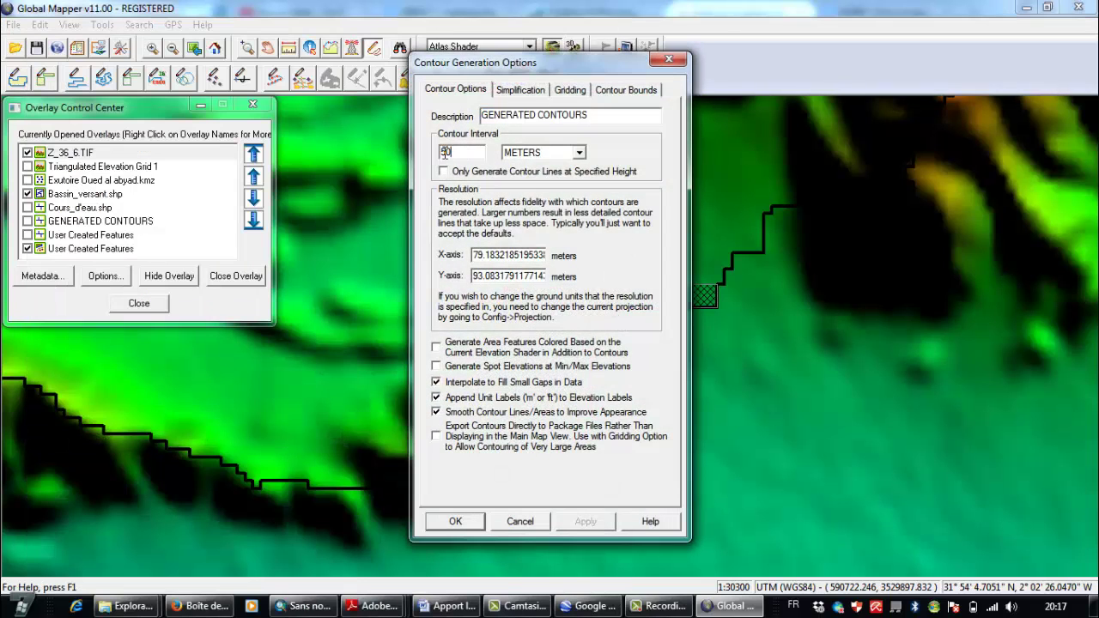
{"action": "type", "text": "1"}
{"action": "left_click", "coordinate": [626, 91]}
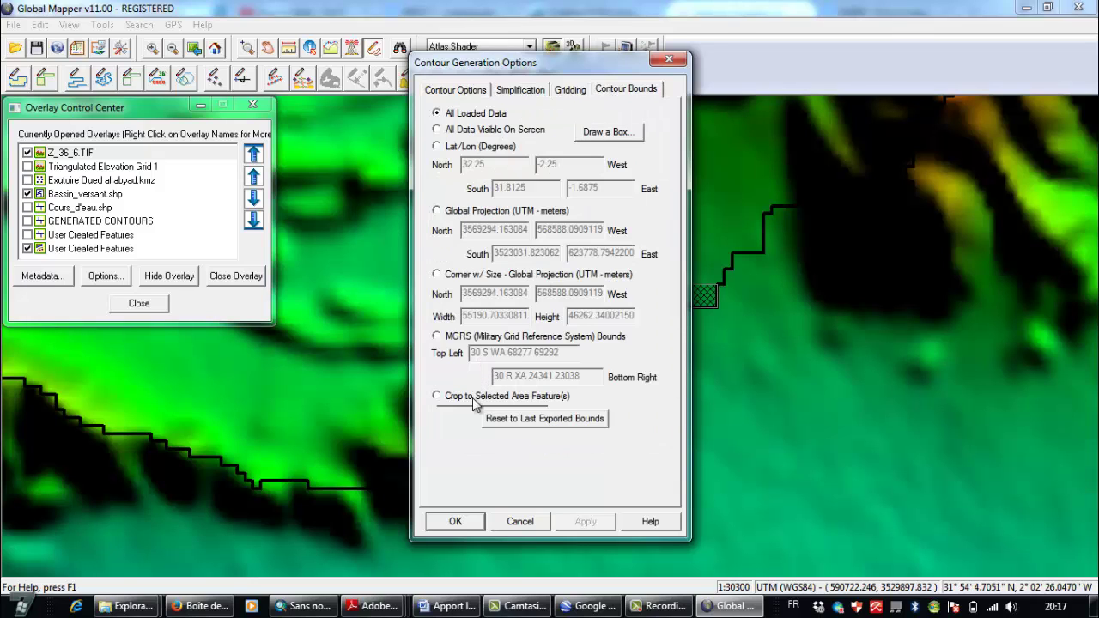
{"action": "left_click", "coordinate": [456, 521]}
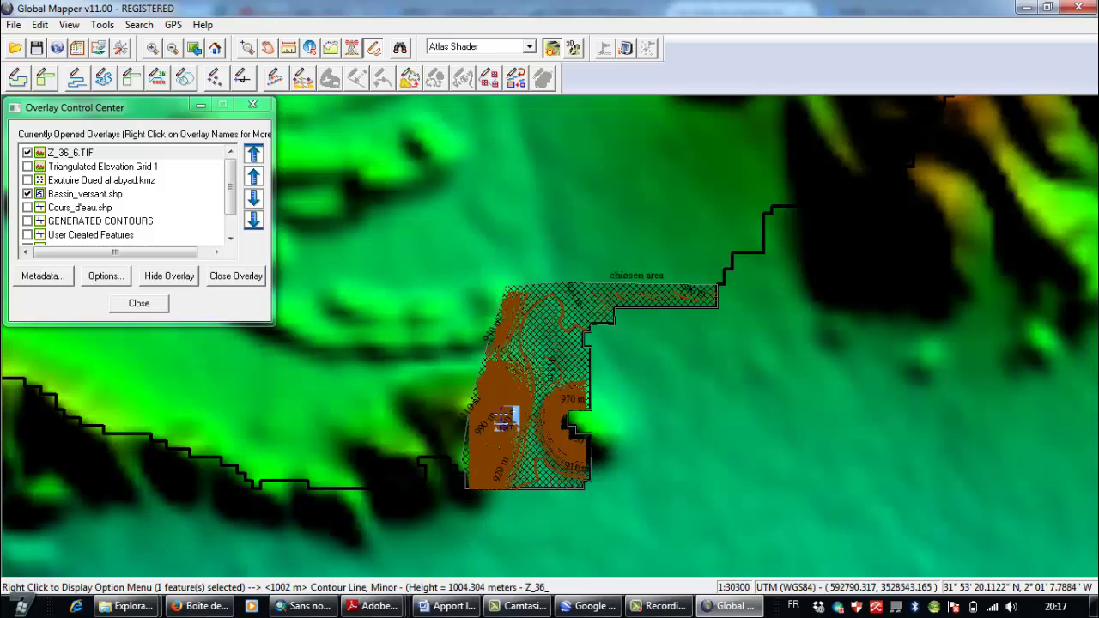
- Hide the Z_36_6.TIF raster, watershed boundary and user features, leaving only contours
{"action": "key", "text": "Escape"}
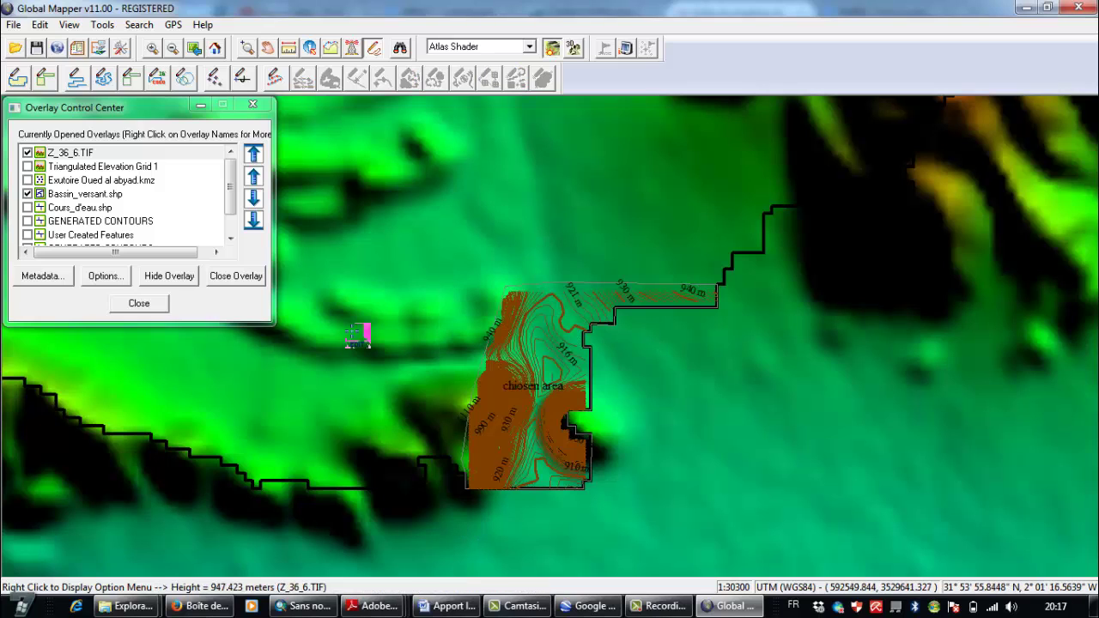
{"action": "left_click", "coordinate": [26, 153]}
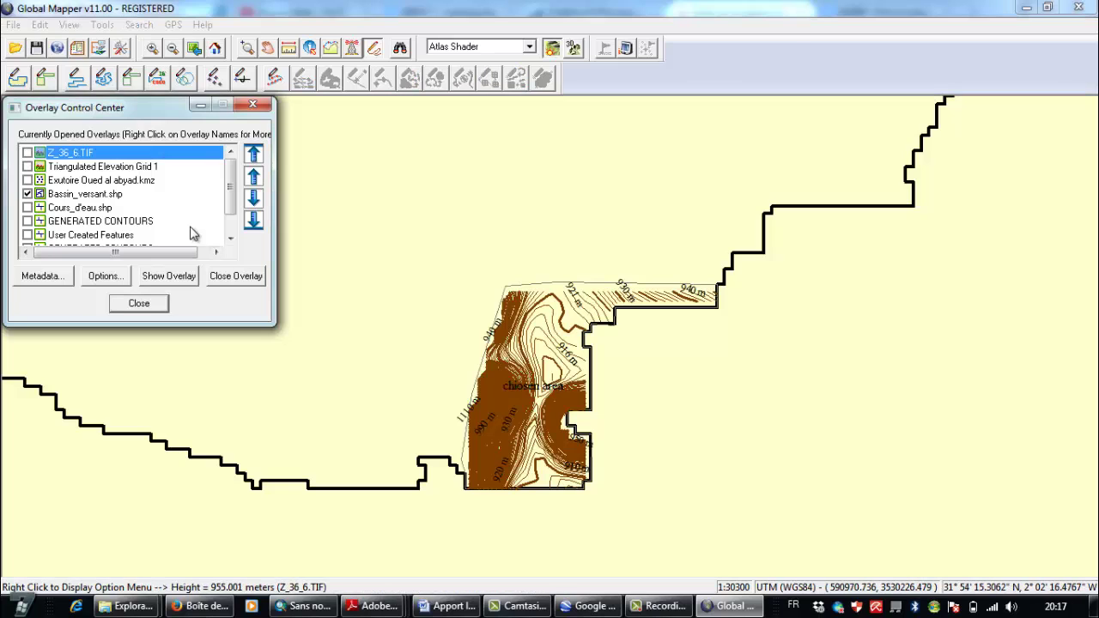
{"action": "left_click", "coordinate": [26, 194]}
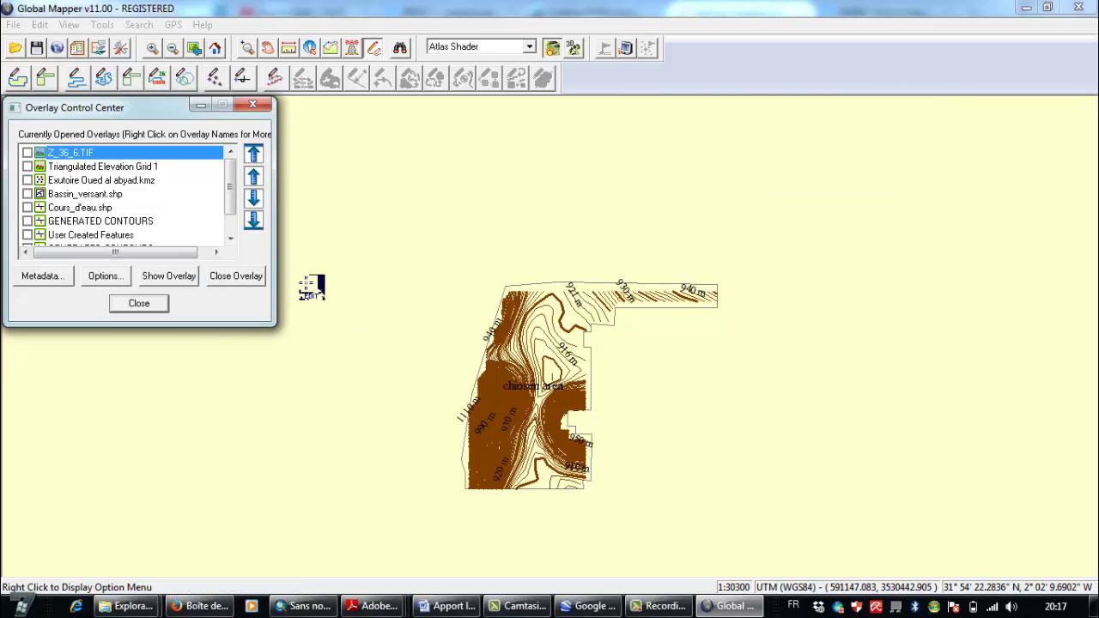
{"action": "scroll", "coordinate": [111, 240], "scroll_direction": "down", "scroll_amount": 1}
{"action": "left_click", "coordinate": [28, 235]}
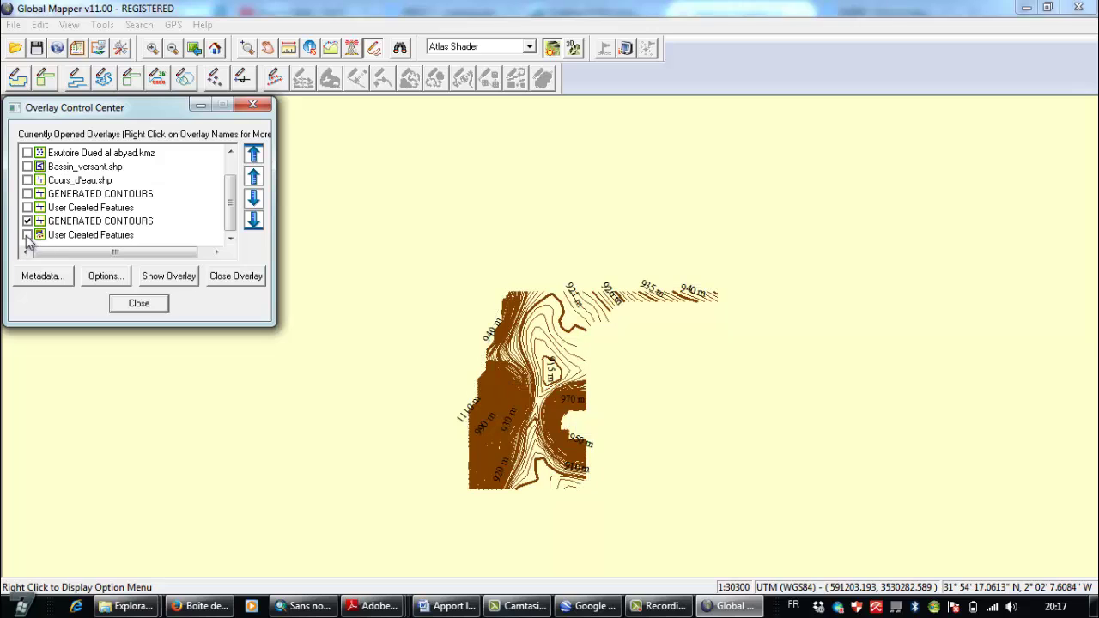
{"action": "left_click", "coordinate": [252, 105]}
{"action": "scroll", "coordinate": [272, 204], "scroll_direction": "down", "scroll_amount": 1}
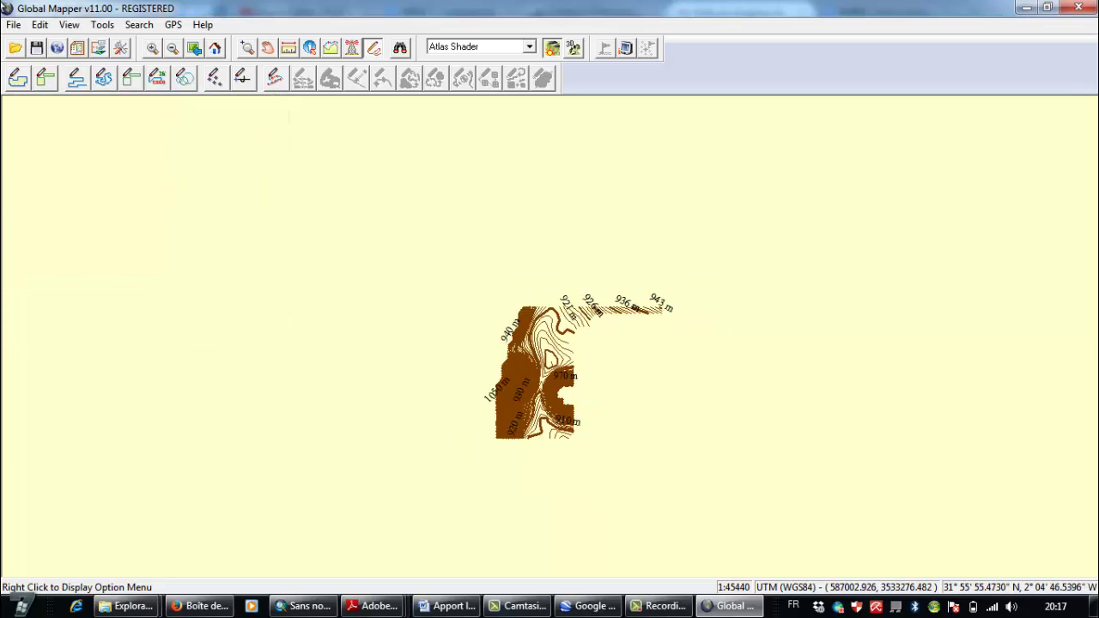
{"action": "left_click", "coordinate": [13, 24]}
- Export the contour lines as an ESRI shapefile named 'contours'
{"action": "mouse_move", "coordinate": [328, 345]}
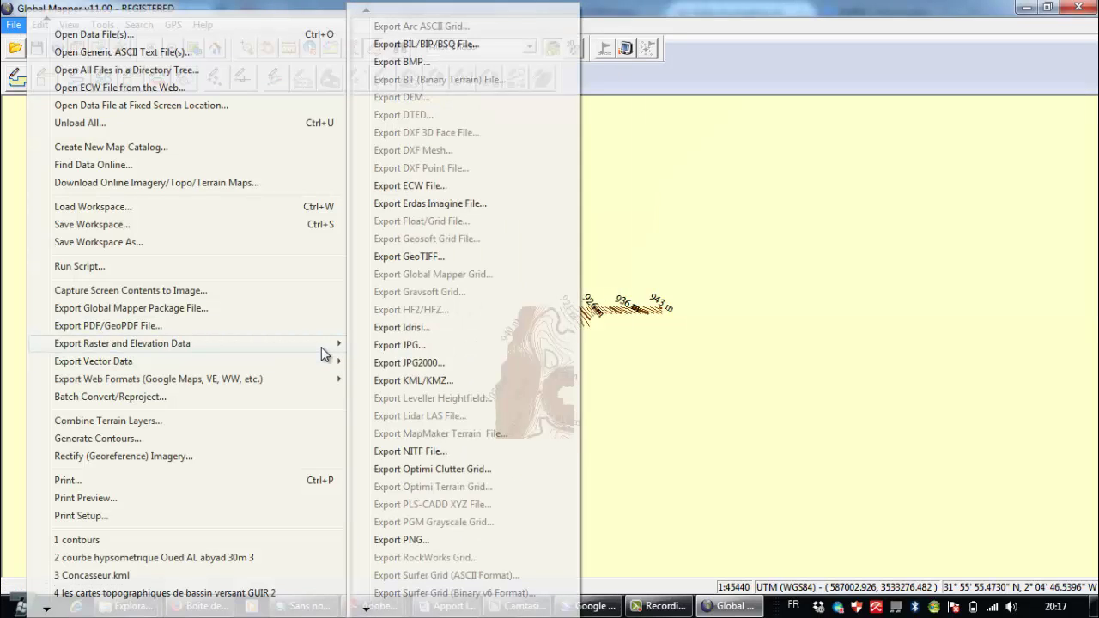
{"action": "mouse_move", "coordinate": [312, 367]}
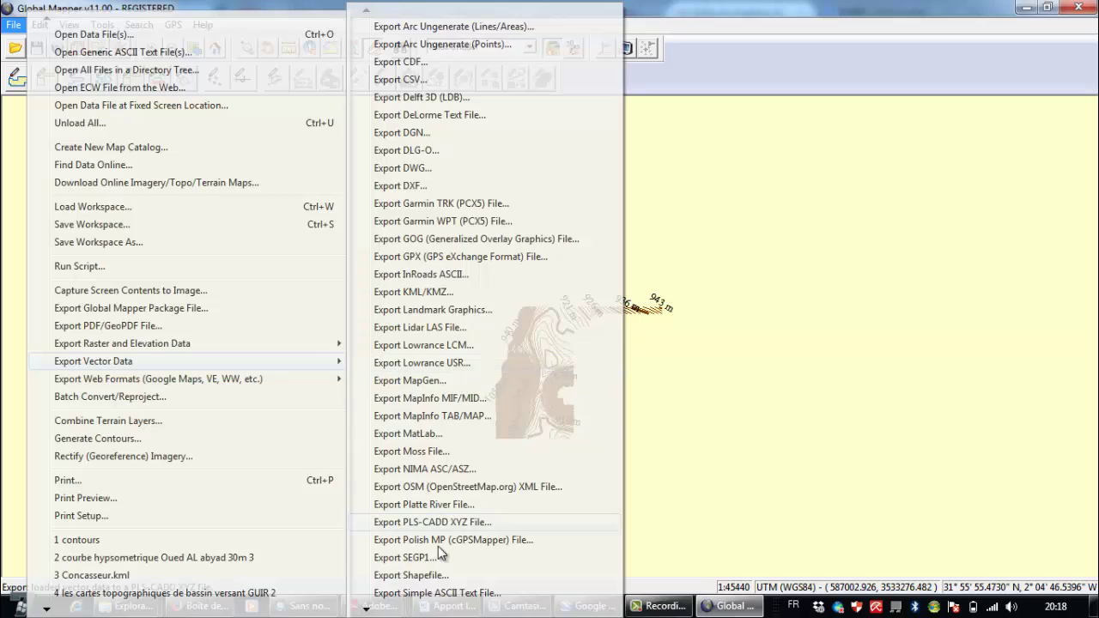
{"action": "left_click", "coordinate": [436, 577]}
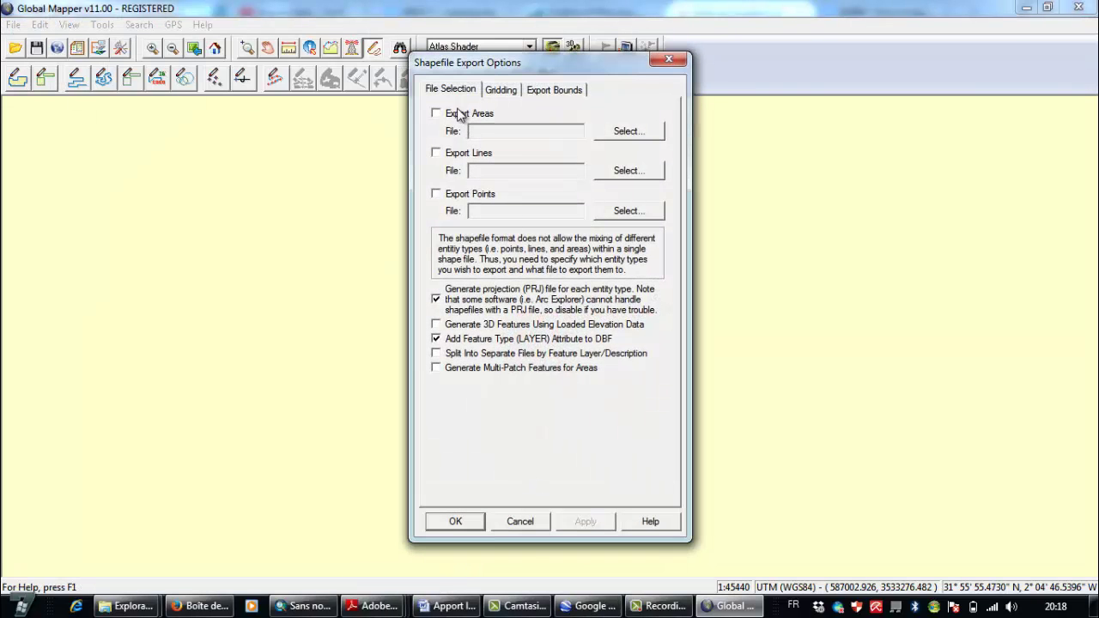
{"action": "left_click", "coordinate": [437, 154]}
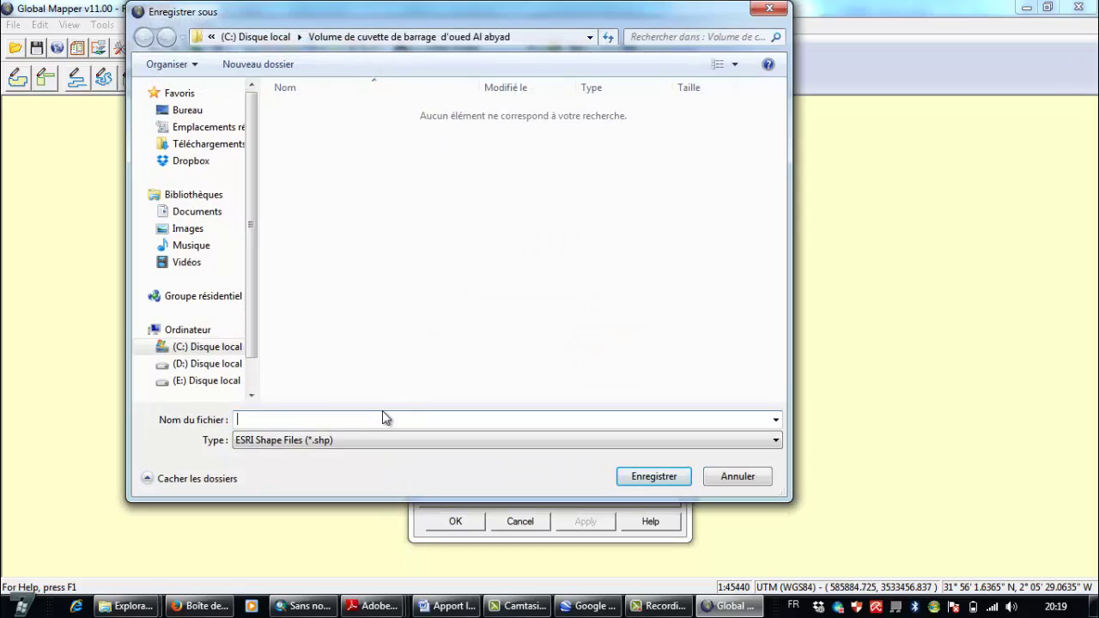
{"action": "type", "text": "contours"}
{"action": "left_click", "coordinate": [643, 479]}
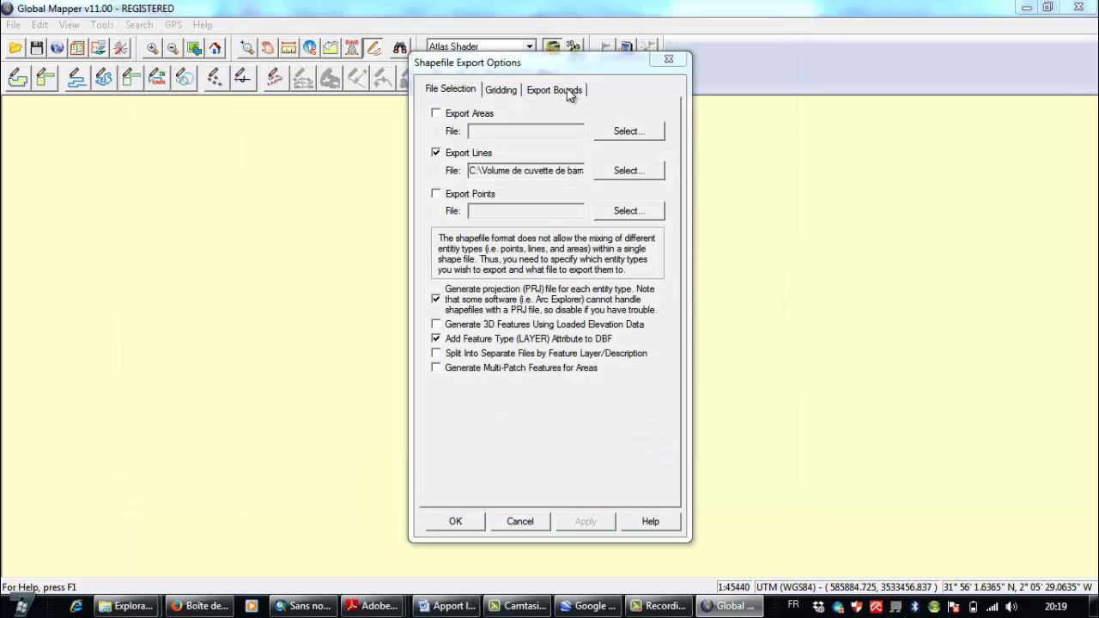
- Limit the export to a box drawn around the contours and run it
{"action": "left_click", "coordinate": [555, 89]}
{"action": "left_click", "coordinate": [592, 133]}
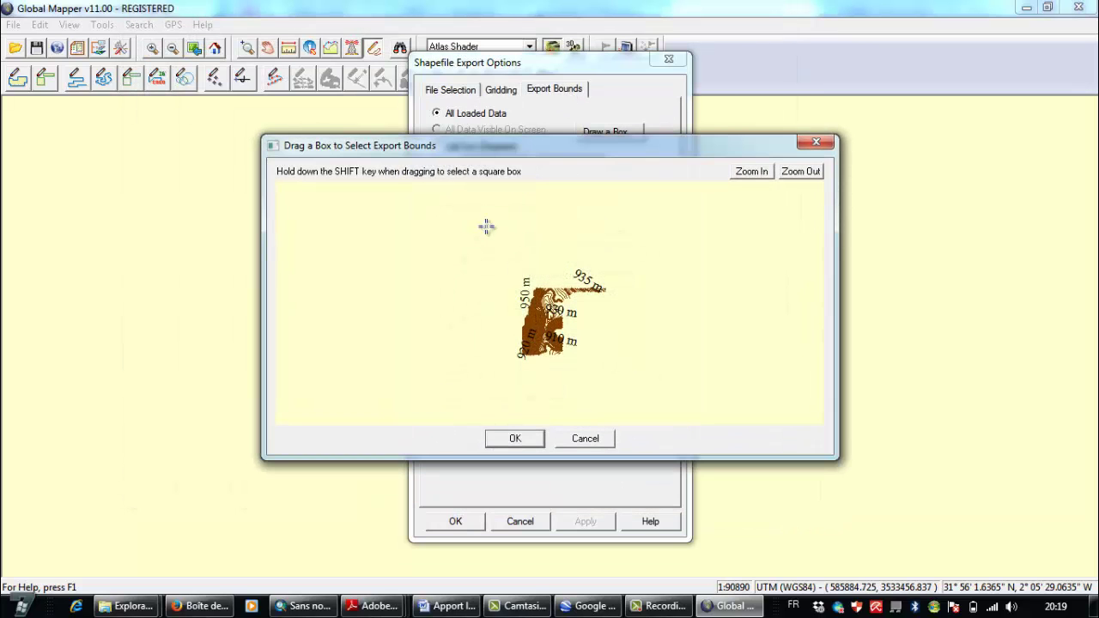
{"action": "mouse_move", "coordinate": [472, 238]}
{"action": "left_mouse_down"}
{"action": "mouse_move", "coordinate": [609, 319]}
{"action": "mouse_move", "coordinate": [618, 352]}
{"action": "left_mouse_up"}
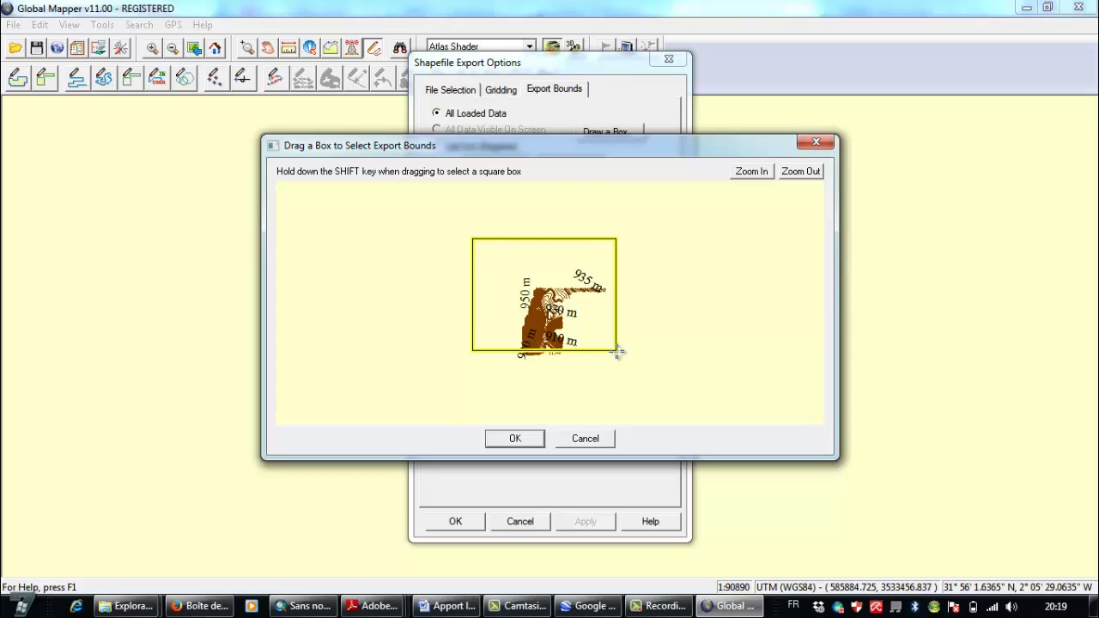
{"action": "left_click", "coordinate": [516, 440]}
{"action": "left_click", "coordinate": [455, 521]}
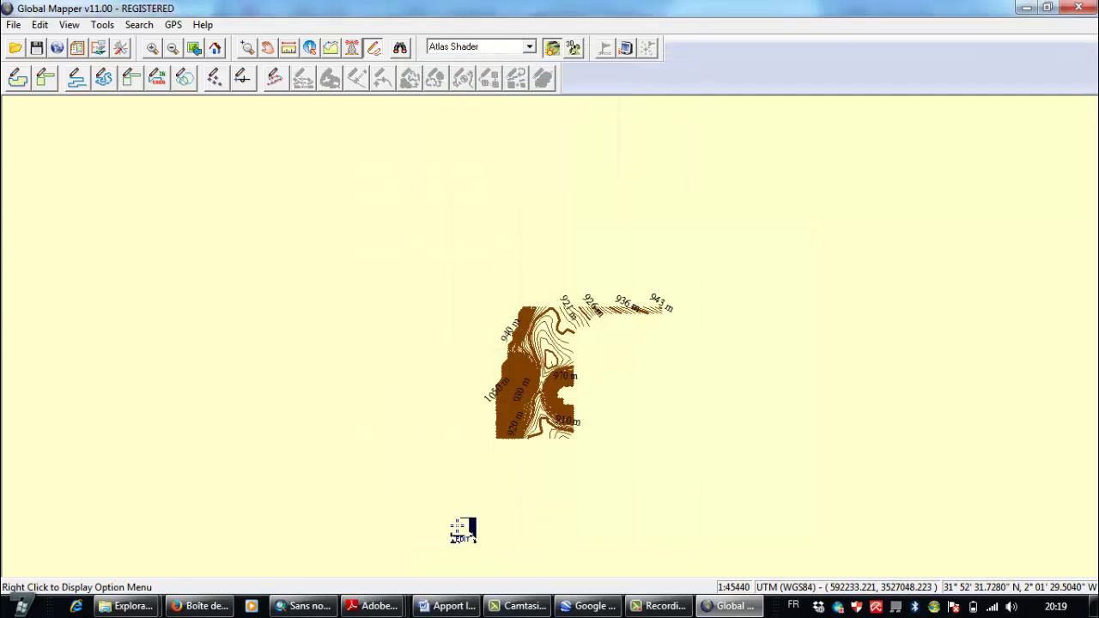
{"action": "left_click", "coordinate": [309, 605]}
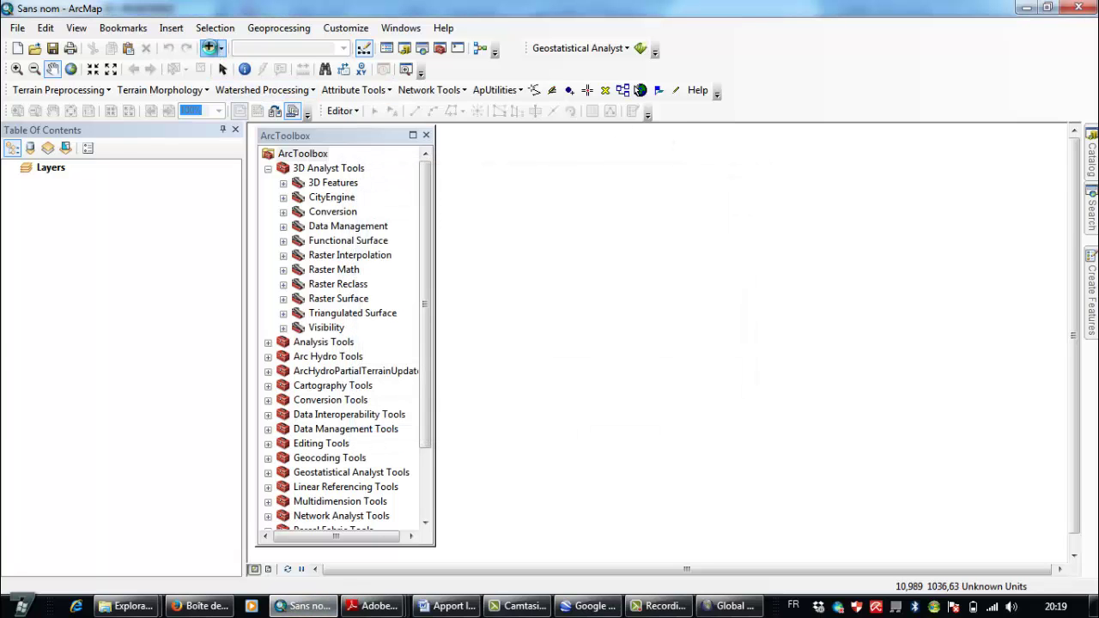
- Add contours.shp to the ArcMap map
{"action": "left_click", "coordinate": [209, 47]}
{"action": "double_click", "coordinate": [397, 221]}
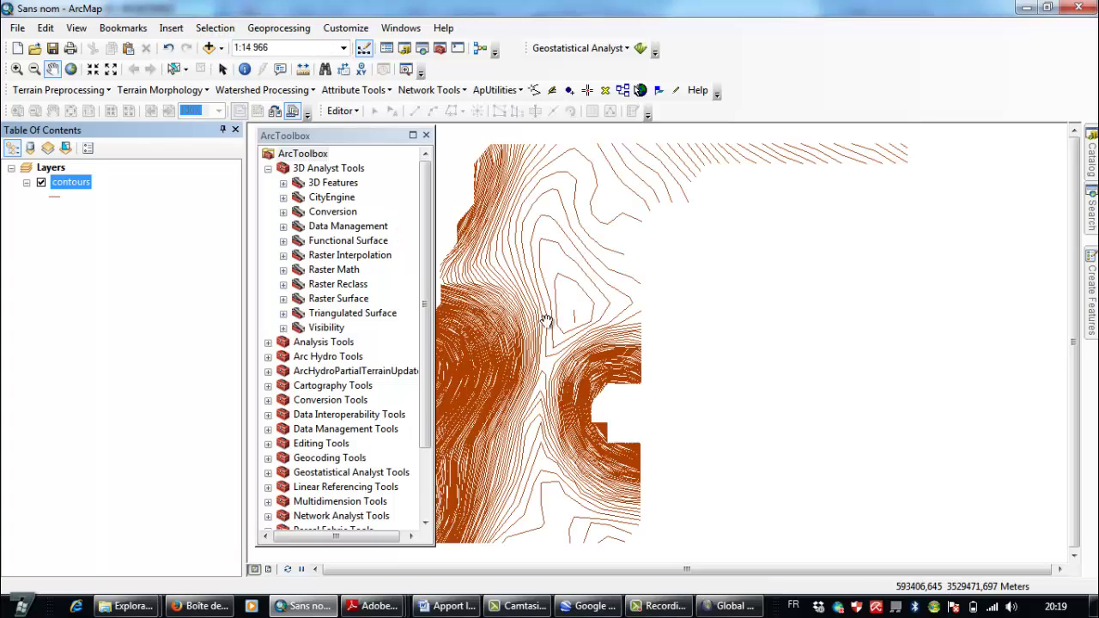
{"action": "scroll", "coordinate": [580, 329], "scroll_direction": "up", "scroll_amount": 1}
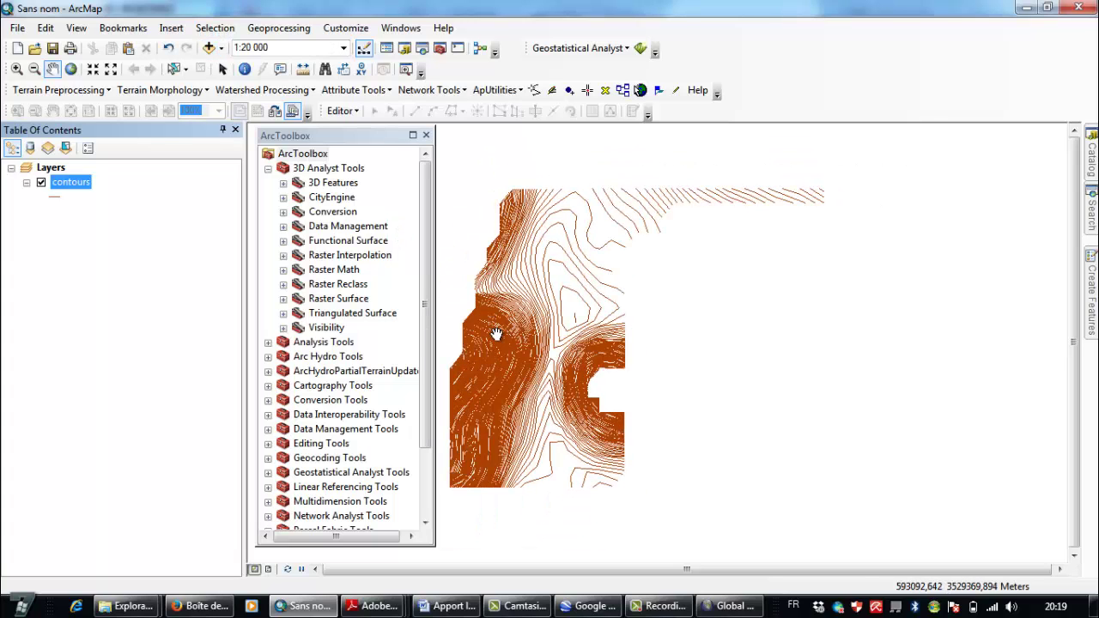
- Expand 3D Analyst Tools > Data Management > TIN and open Create TIN
{"action": "left_click", "coordinate": [439, 49]}
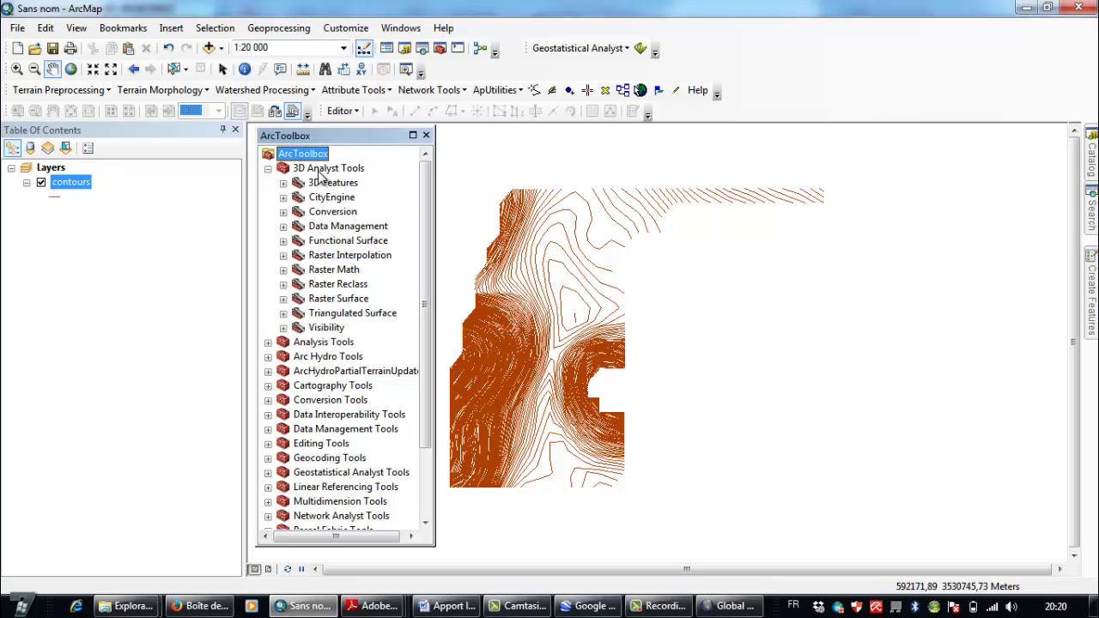
{"action": "left_click", "coordinate": [268, 168]}
{"action": "left_click", "coordinate": [268, 169]}
{"action": "left_click", "coordinate": [283, 227]}
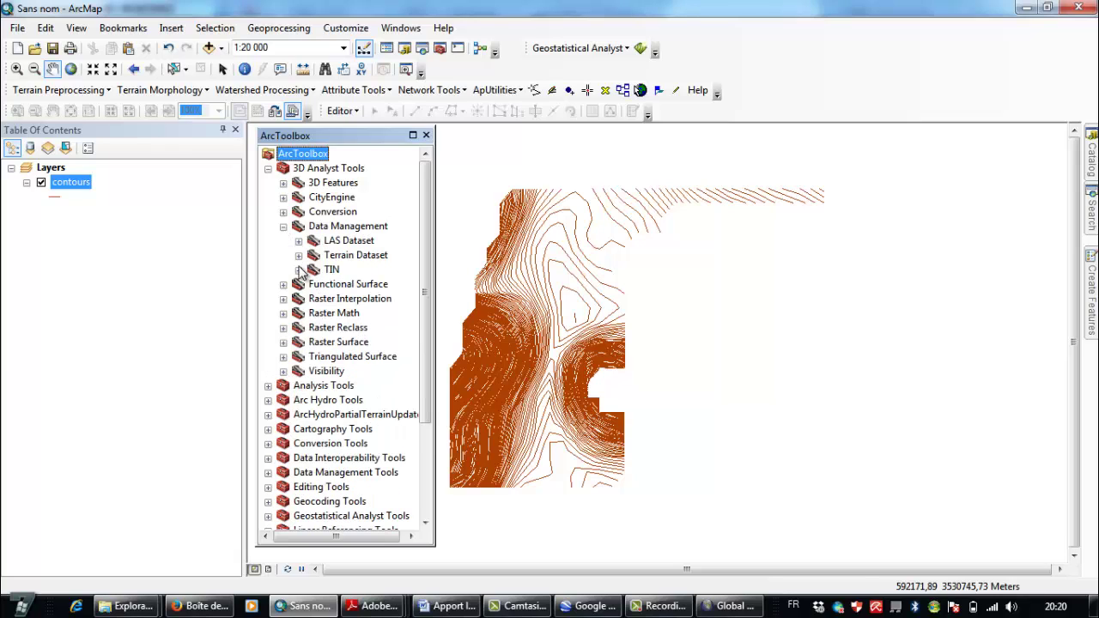
{"action": "left_click", "coordinate": [299, 270]}
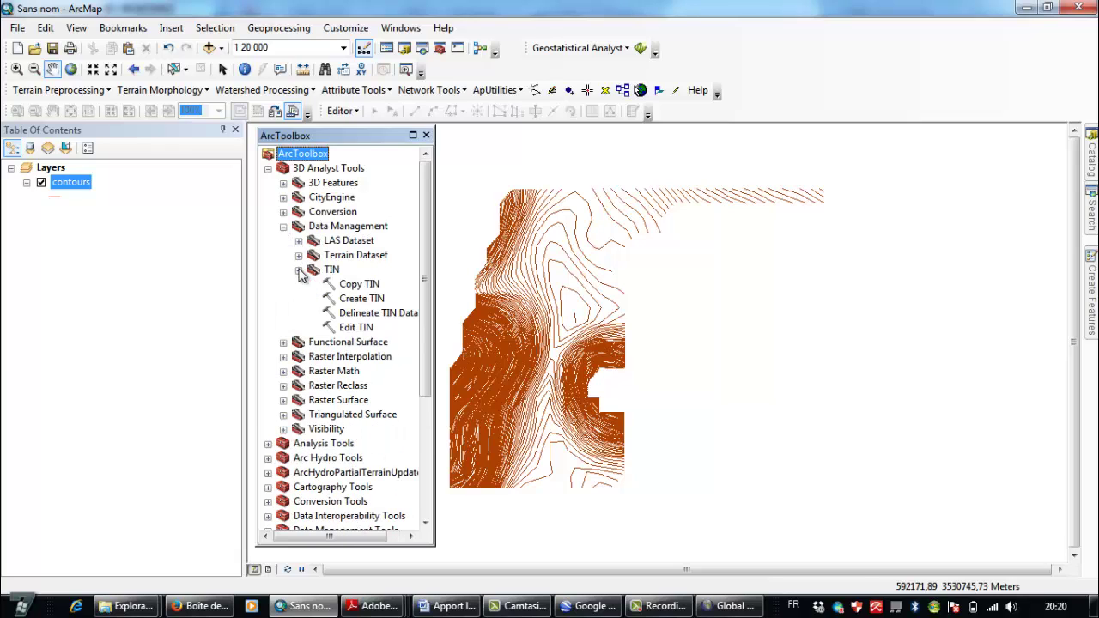
{"action": "left_click", "coordinate": [348, 298]}
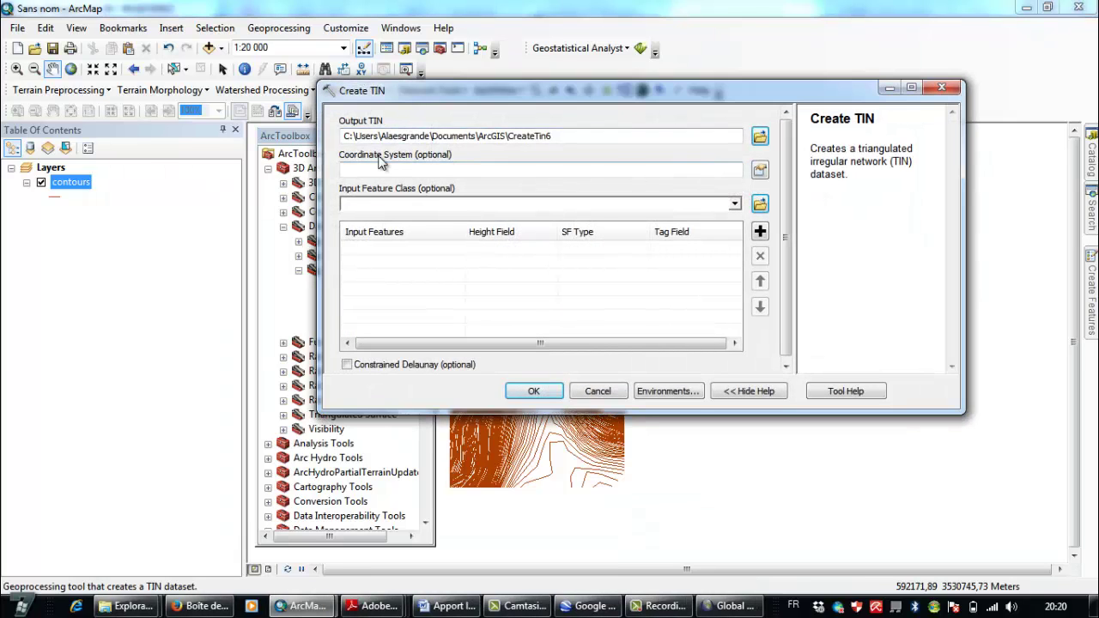
- Run Create TIN with the contours layer as input, producing the CreateTin6 surface
{"action": "left_click", "coordinate": [734, 203]}
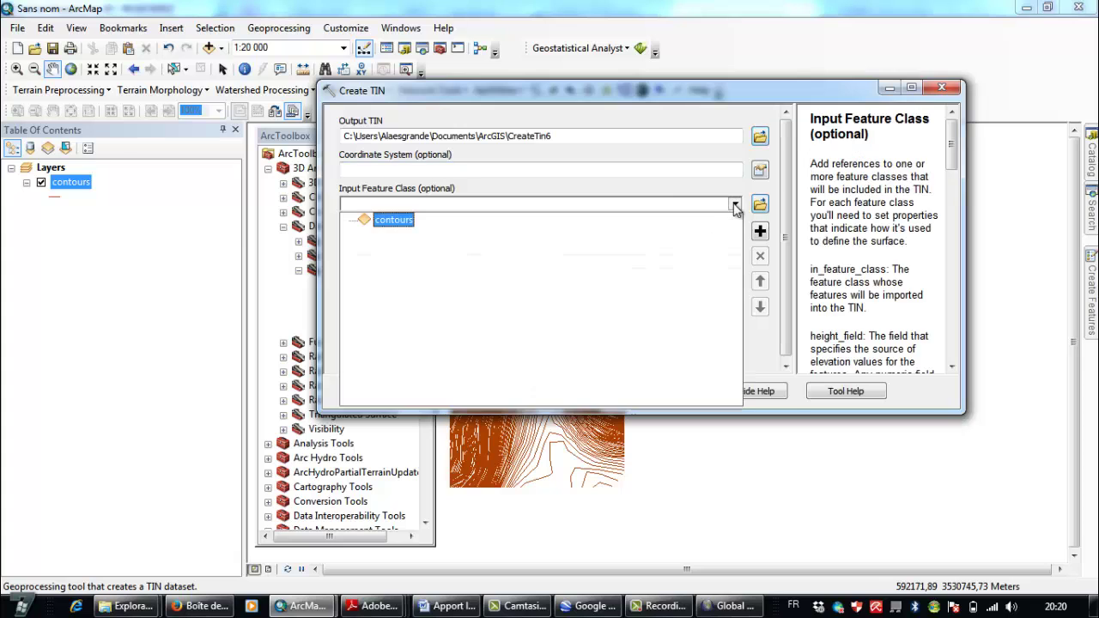
{"action": "left_click", "coordinate": [390, 222]}
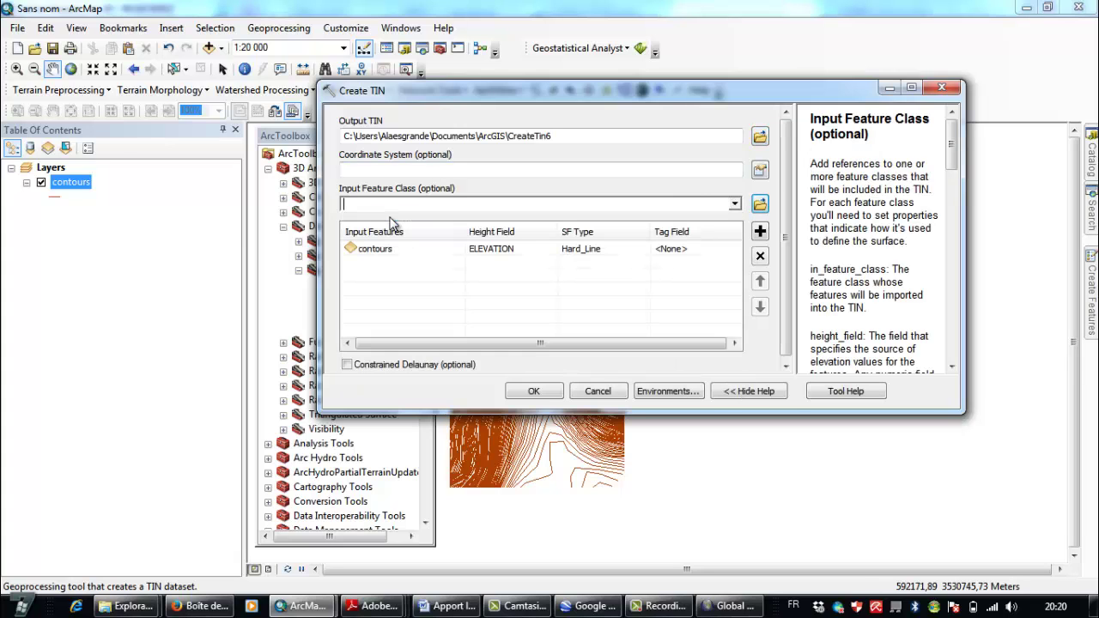
{"action": "left_click", "coordinate": [533, 391]}
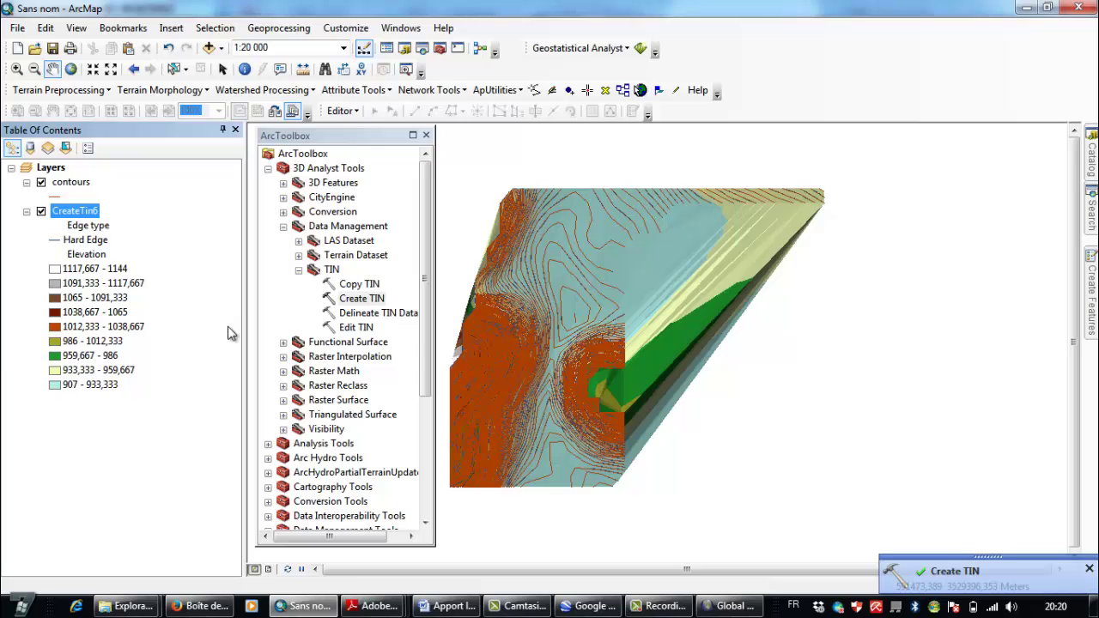
{"action": "scroll", "coordinate": [605, 377], "scroll_direction": "down", "scroll_amount": 2}
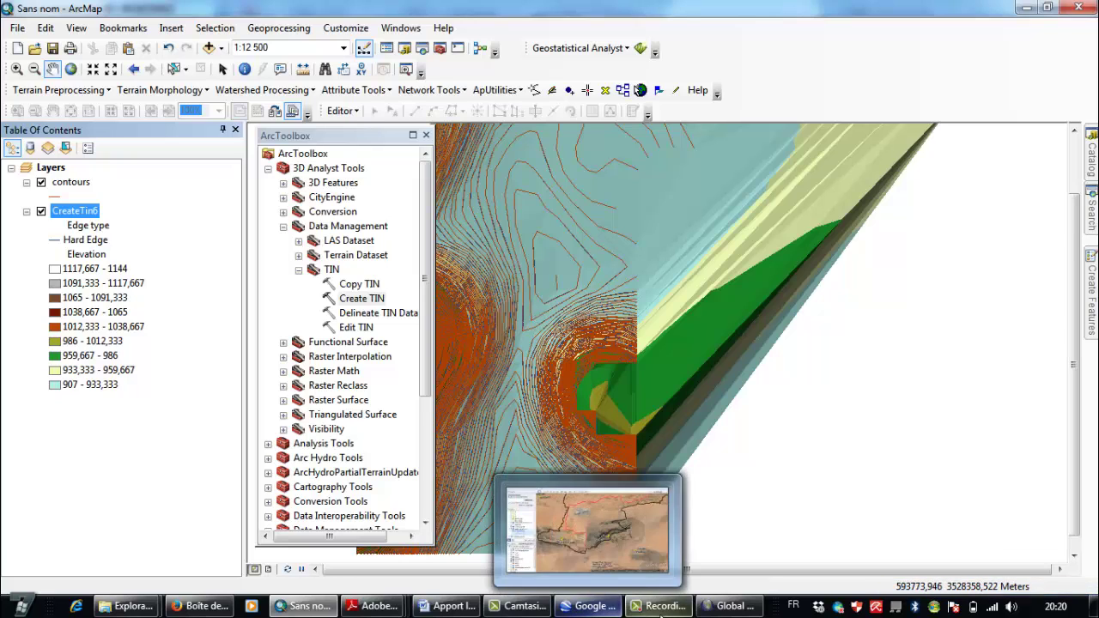
- Back in Global Mapper, zoom in and select the 917 m contour with the Digitizer
{"action": "left_click", "coordinate": [728, 606]}
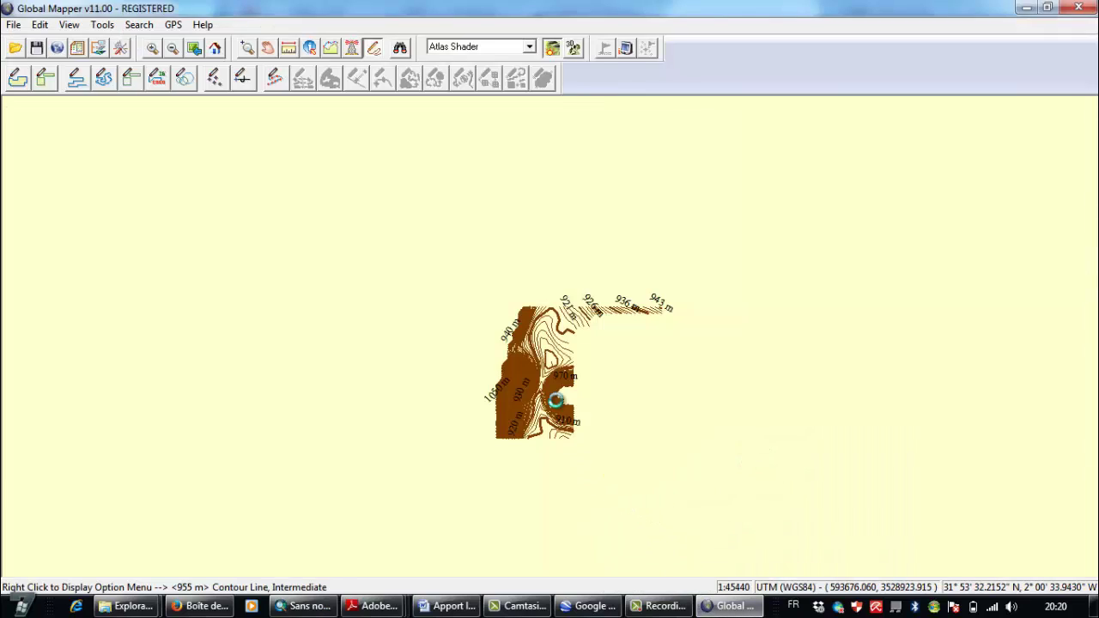
{"action": "scroll", "coordinate": [566, 394], "scroll_direction": "up", "scroll_amount": 4}
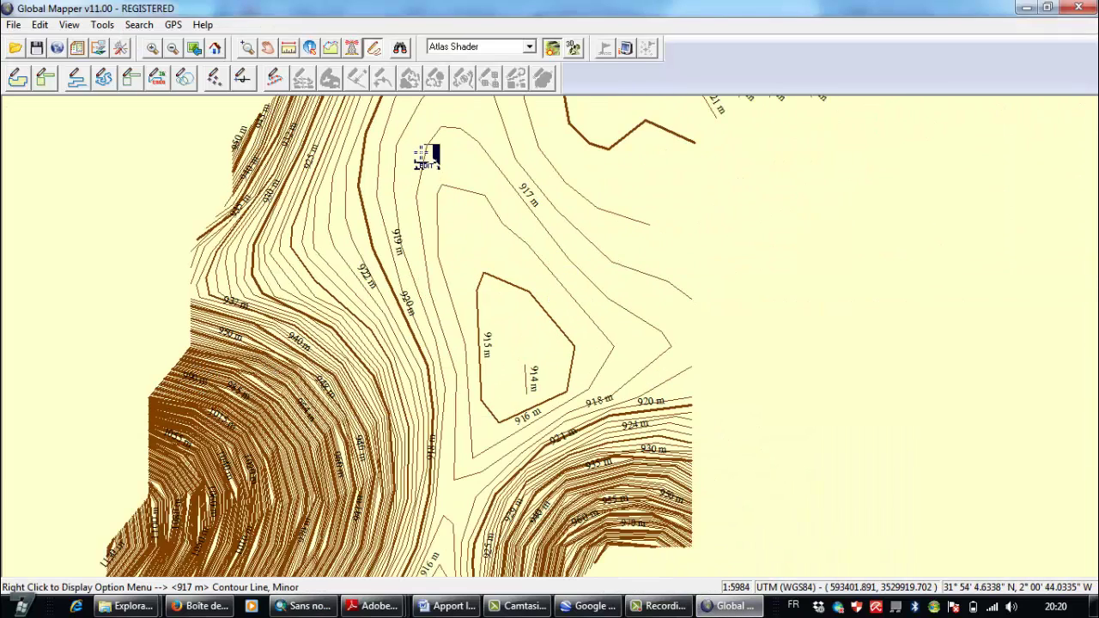
{"action": "left_click", "coordinate": [375, 50]}
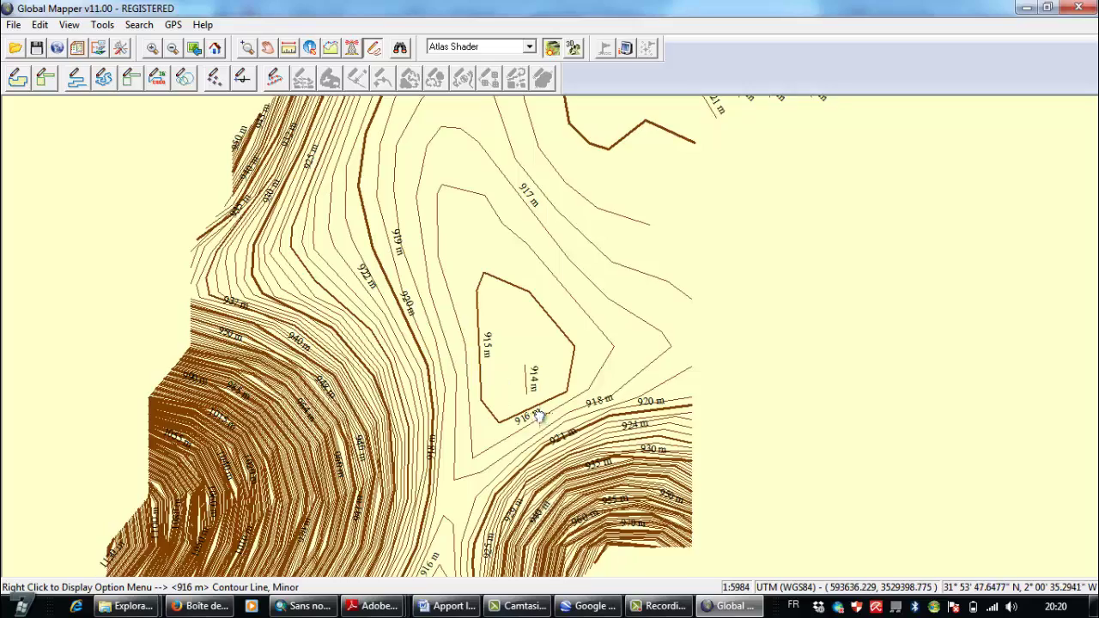
{"action": "scroll", "coordinate": [559, 215], "scroll_direction": "up", "scroll_amount": 1}
{"action": "scroll", "coordinate": [490, 314], "scroll_direction": "up", "scroll_amount": 3}
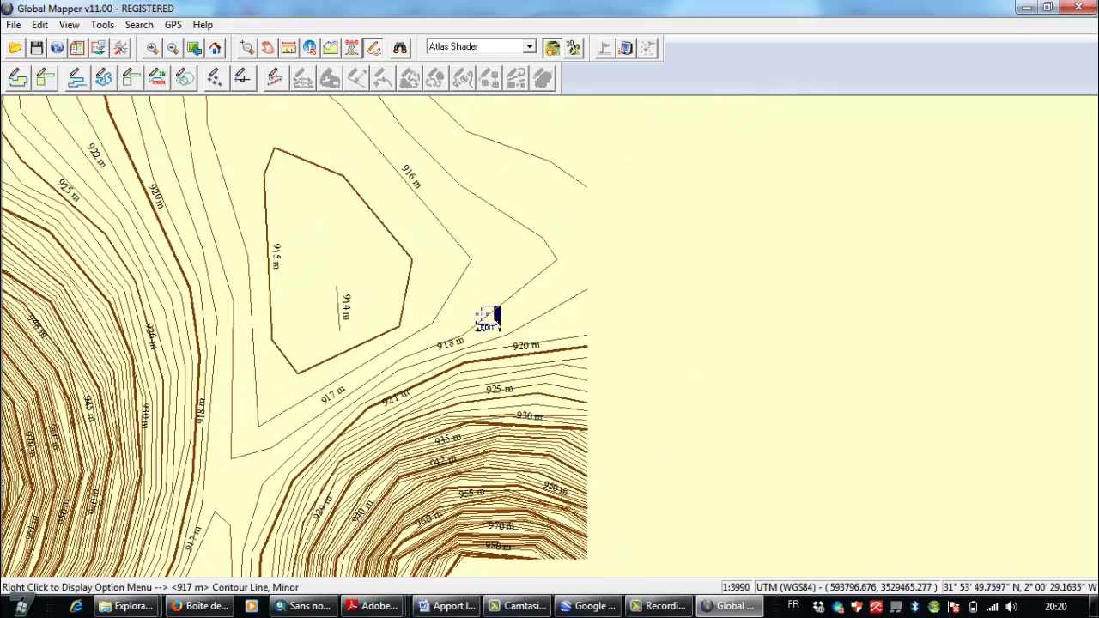
{"action": "left_click", "coordinate": [345, 260]}
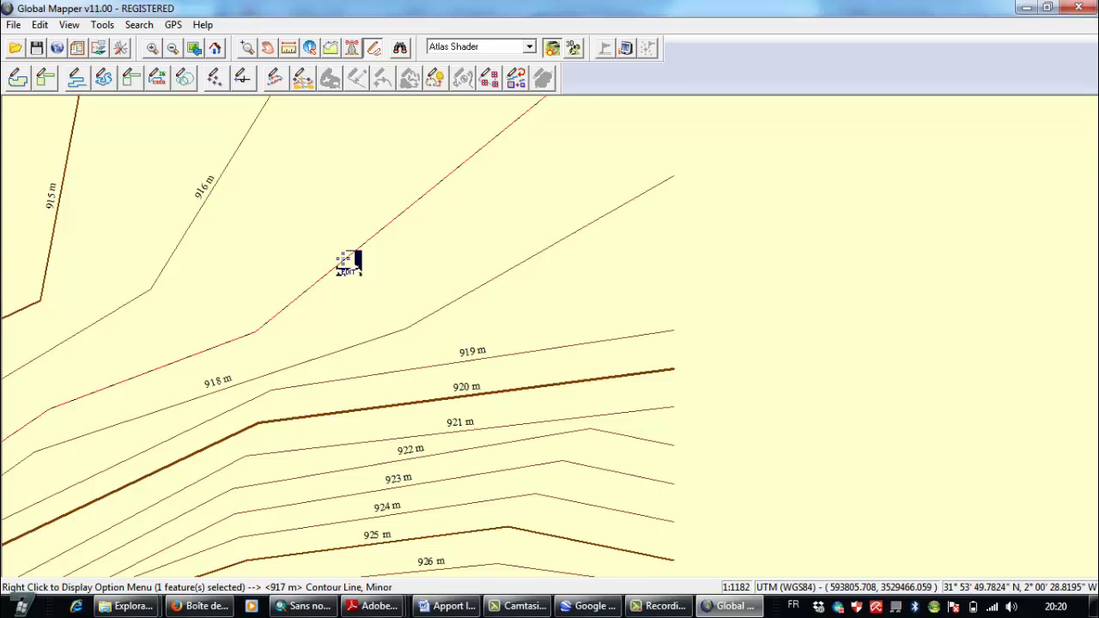
- Create a new area feature from the selected 917 m contour and accept its info
{"action": "scroll", "coordinate": [345, 259], "scroll_direction": "down", "scroll_amount": 3}
{"action": "scroll", "coordinate": [510, 282], "scroll_direction": "up", "scroll_amount": 2}
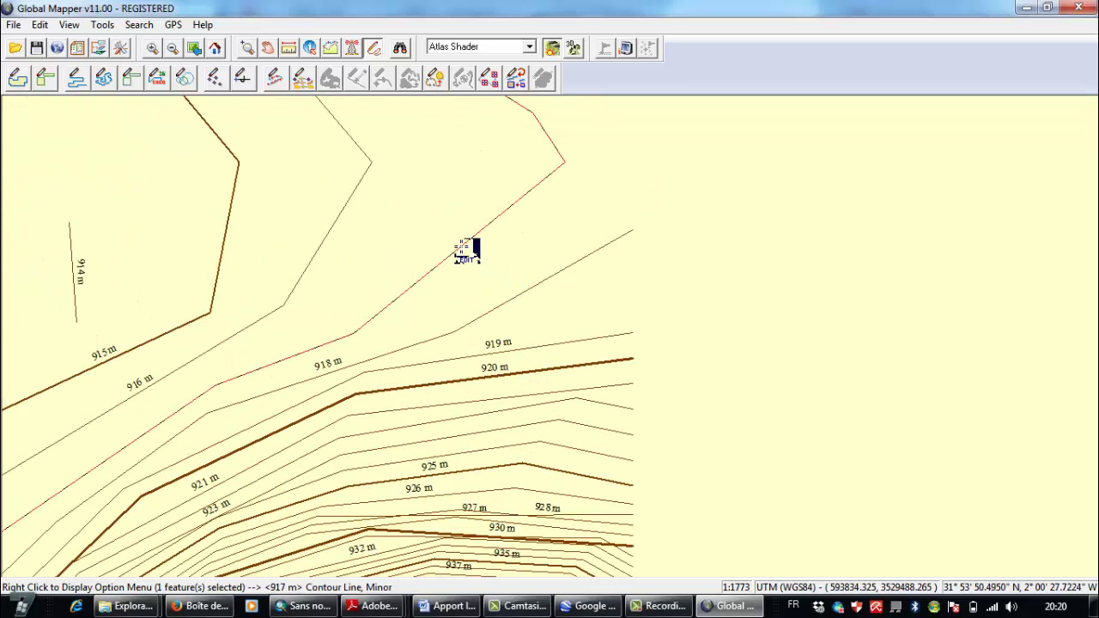
{"action": "right_click", "coordinate": [463, 251]}
{"action": "mouse_move", "coordinate": [613, 388]}
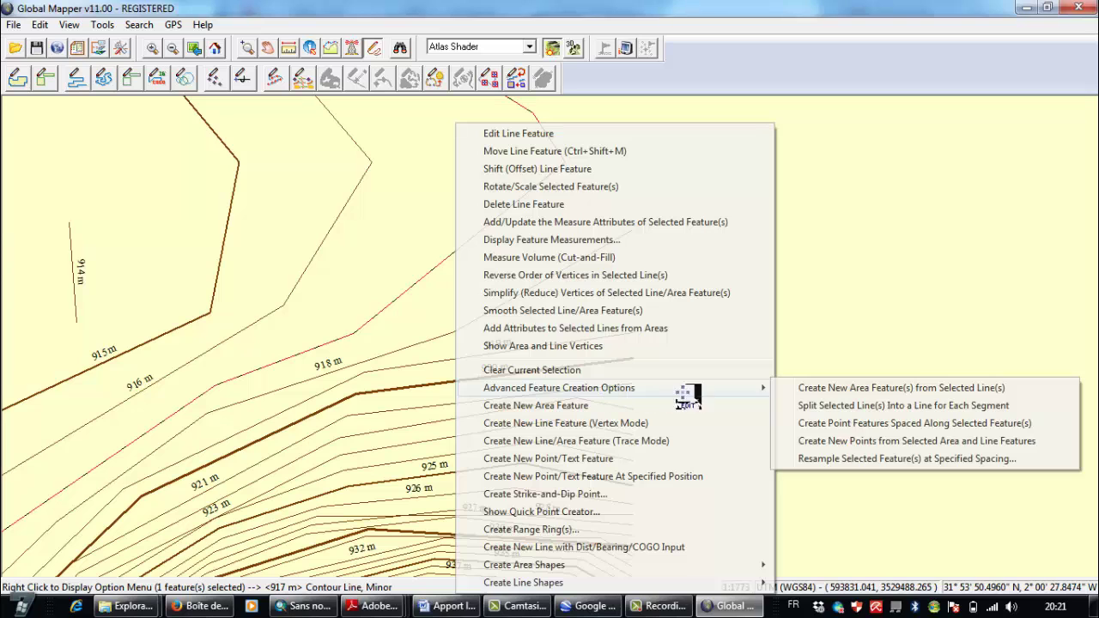
{"action": "left_click", "coordinate": [820, 391]}
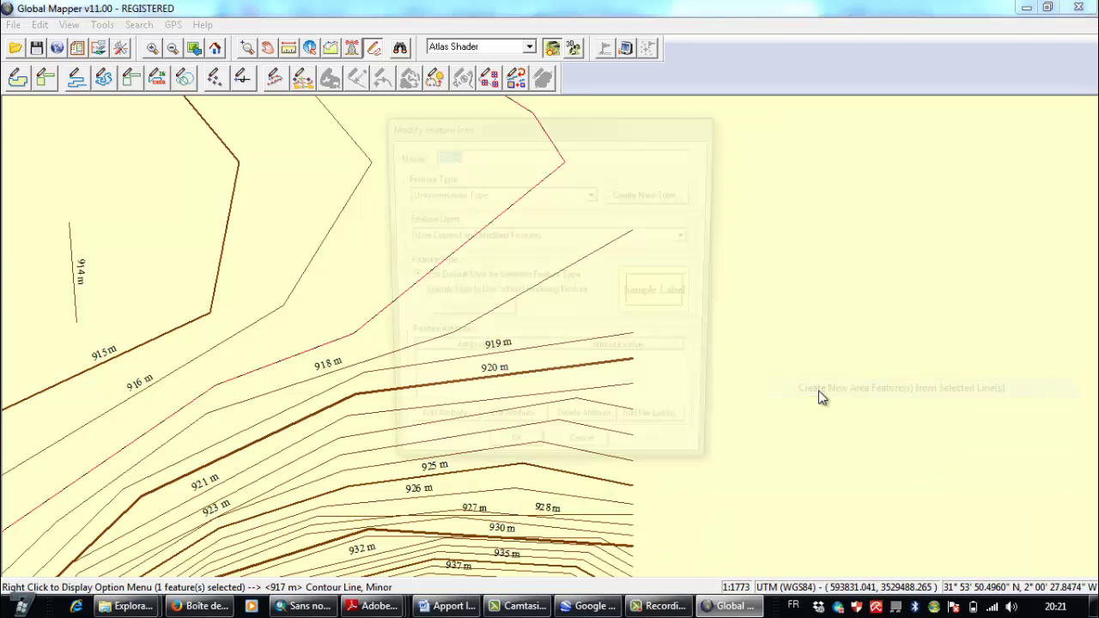
{"action": "left_click", "coordinate": [512, 461]}
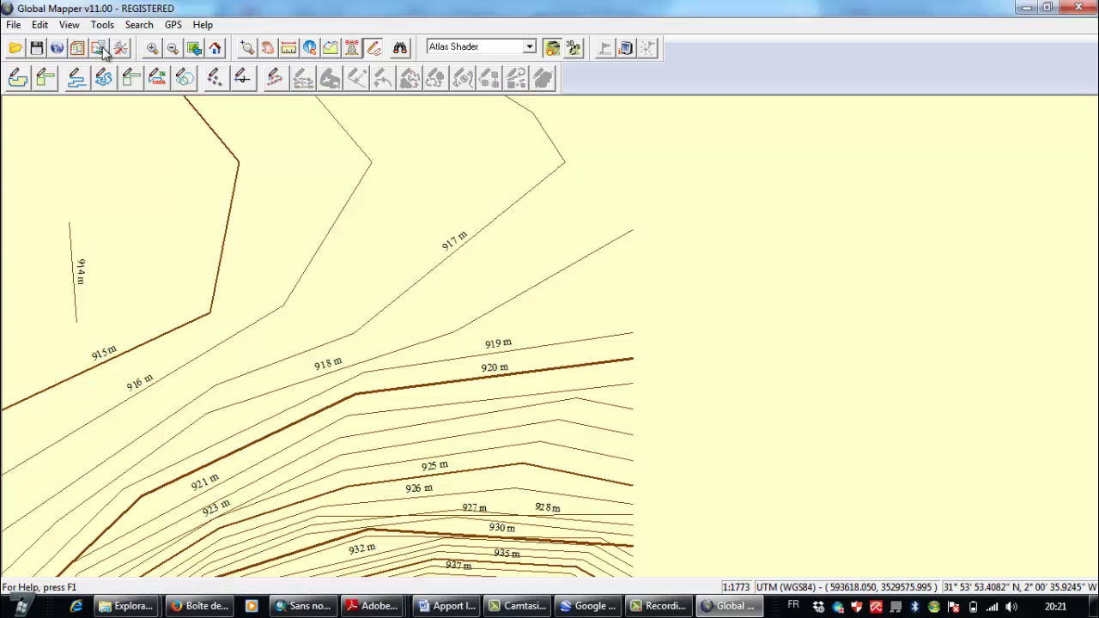
{"action": "left_click", "coordinate": [99, 48]}
- Turn on the User Created Features layer to display the hatched 917 m area
{"action": "left_click", "coordinate": [28, 234]}
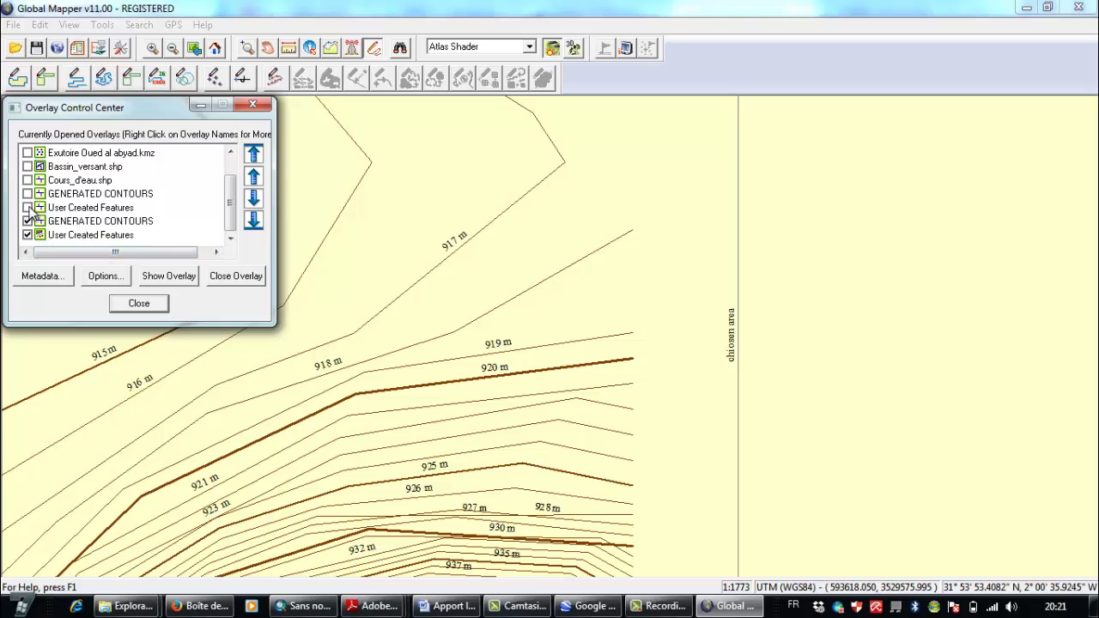
{"action": "left_click", "coordinate": [962, 438]}
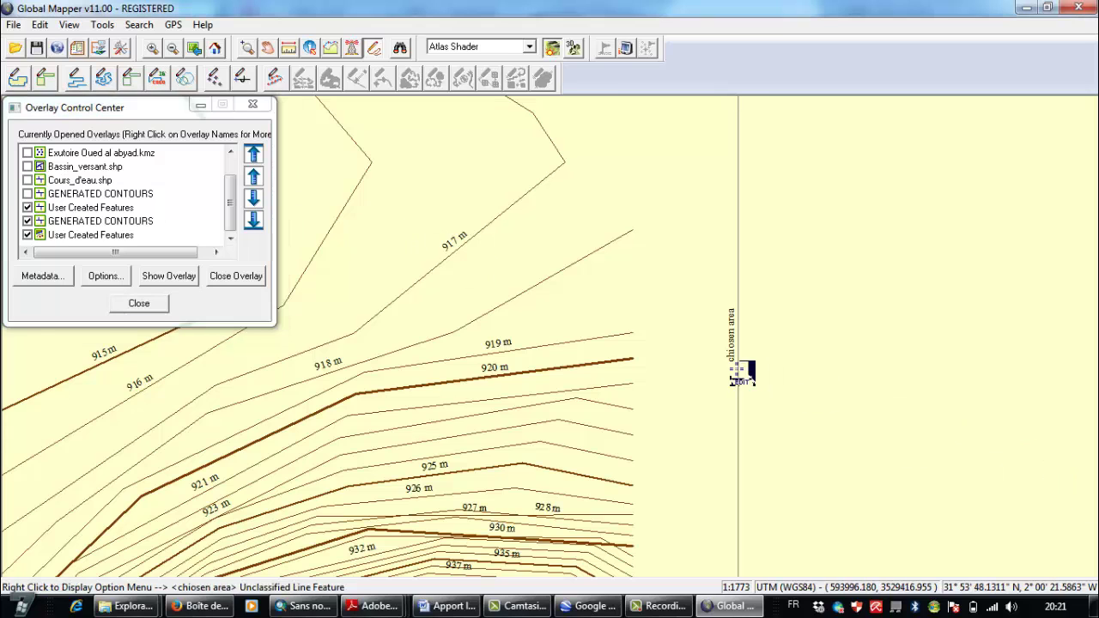
{"action": "scroll", "coordinate": [743, 373], "scroll_direction": "down", "scroll_amount": 3}
{"action": "scroll", "coordinate": [533, 372], "scroll_direction": "down", "scroll_amount": 2}
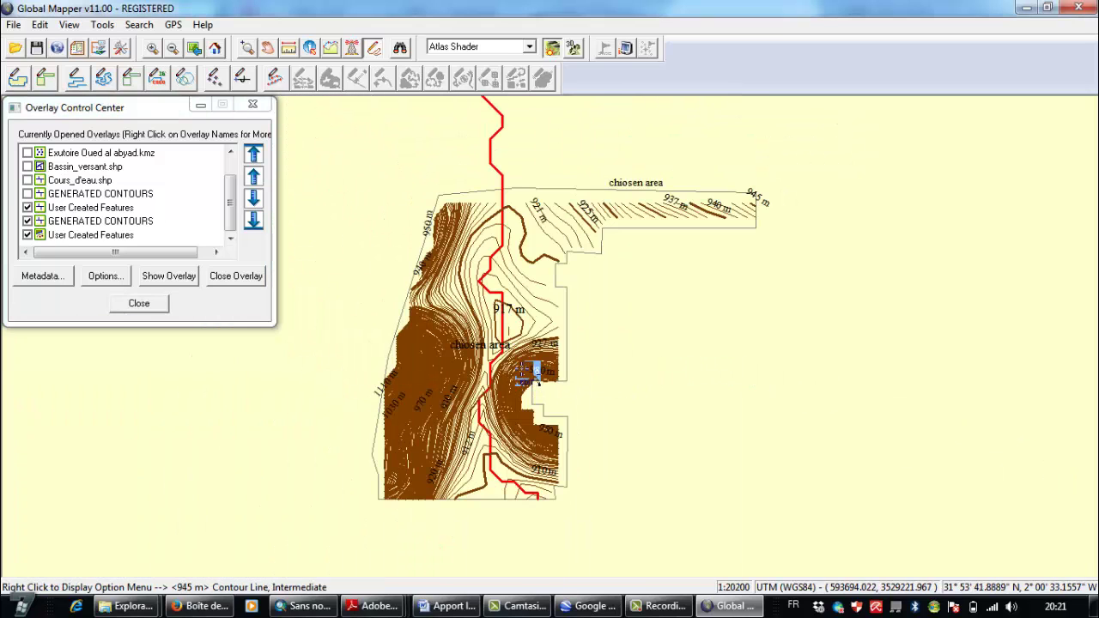
{"action": "scroll", "coordinate": [528, 374], "scroll_direction": "up", "scroll_amount": 1}
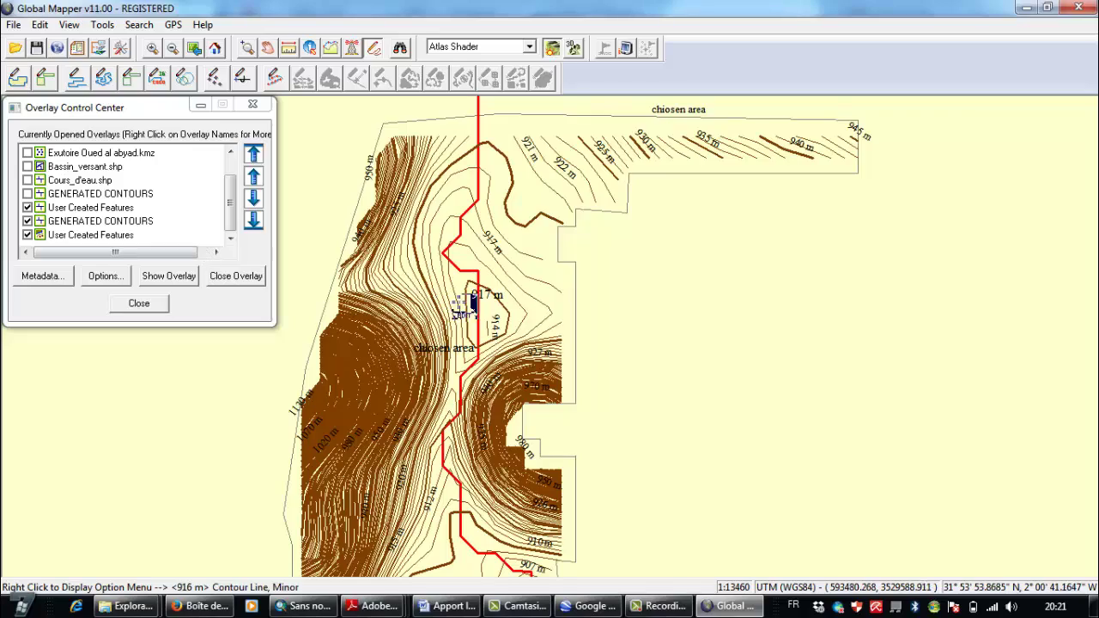
{"action": "scroll", "coordinate": [507, 309], "scroll_direction": "up", "scroll_amount": 2}
- Select the hatched 917 m polygon and hide the generated contour lines
{"action": "left_click", "coordinate": [515, 301]}
{"action": "scroll", "coordinate": [489, 313], "scroll_direction": "up", "scroll_amount": 3}
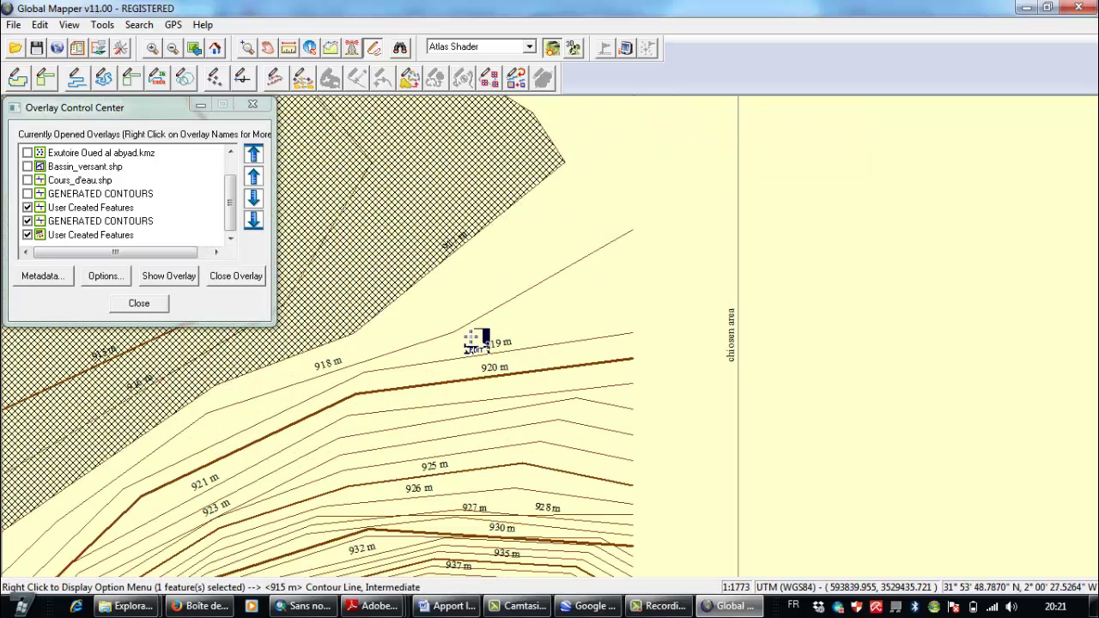
{"action": "scroll", "coordinate": [441, 289], "scroll_direction": "up", "scroll_amount": 3}
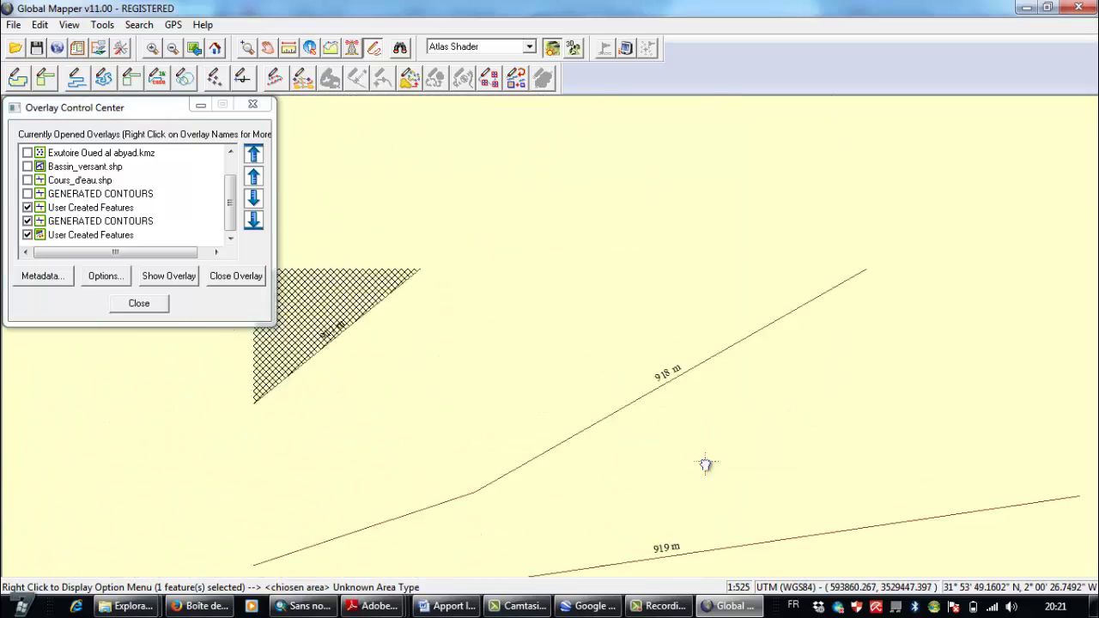
{"action": "scroll", "coordinate": [481, 331], "scroll_direction": "up", "scroll_amount": 3}
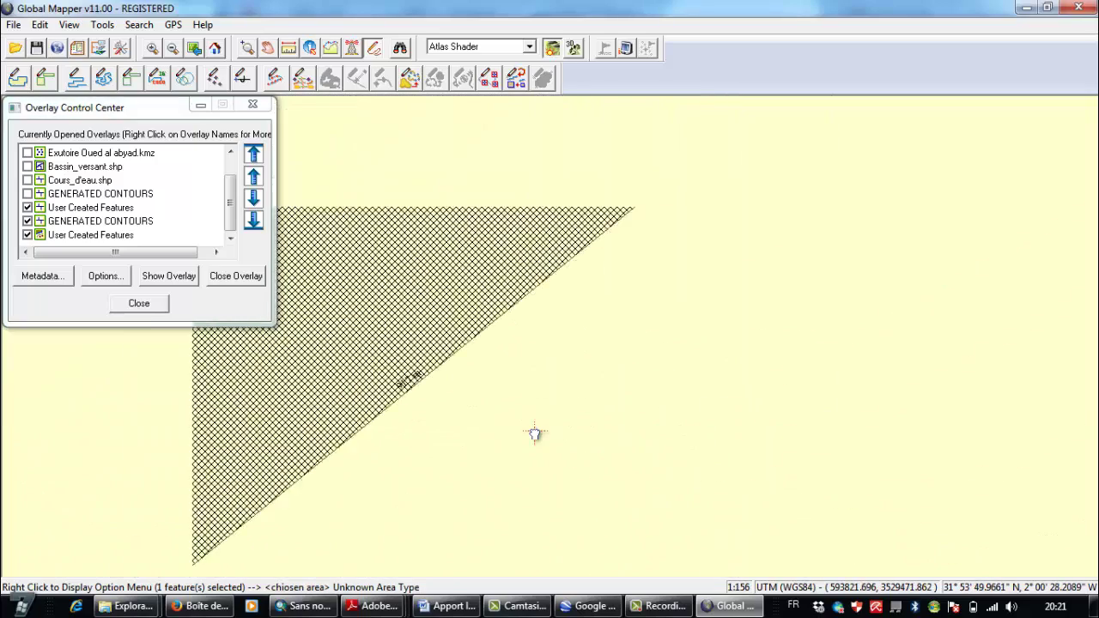
{"action": "scroll", "coordinate": [463, 347], "scroll_direction": "down", "scroll_amount": 6}
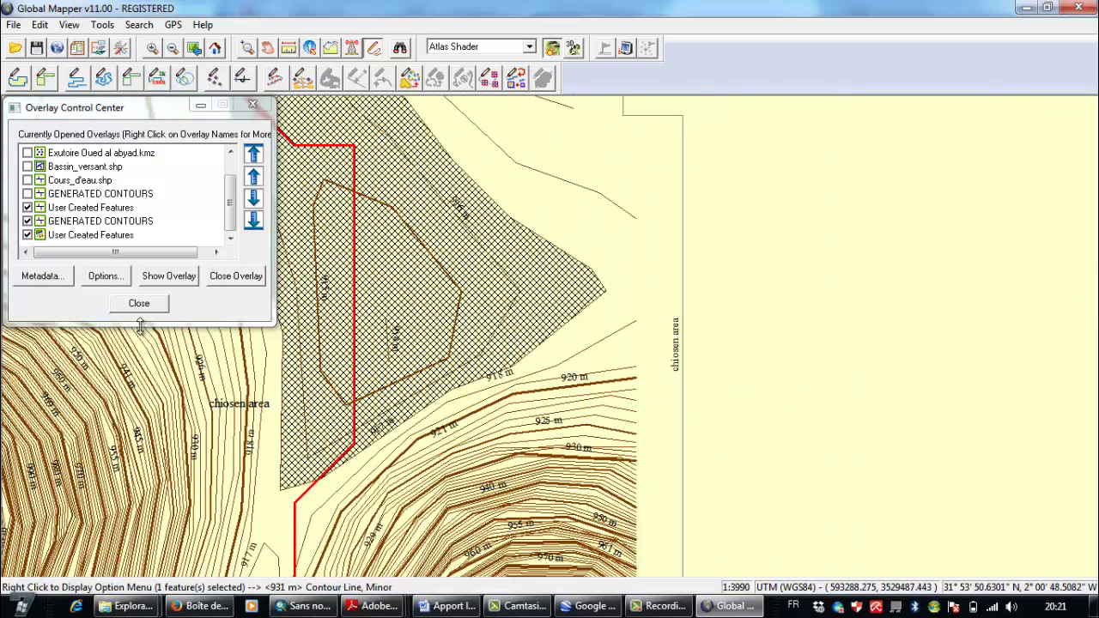
{"action": "left_click", "coordinate": [27, 222]}
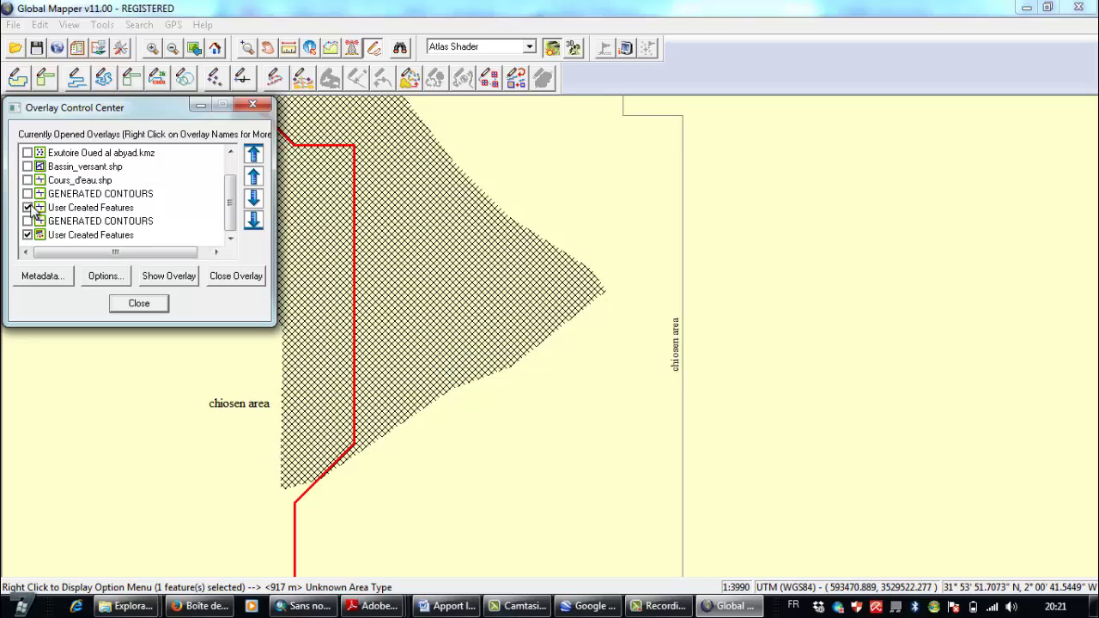
- Hide the stream layer, keep the new area layer visible, and zoom to full extent
{"action": "left_click", "coordinate": [28, 208]}
{"action": "left_click", "coordinate": [27, 235]}
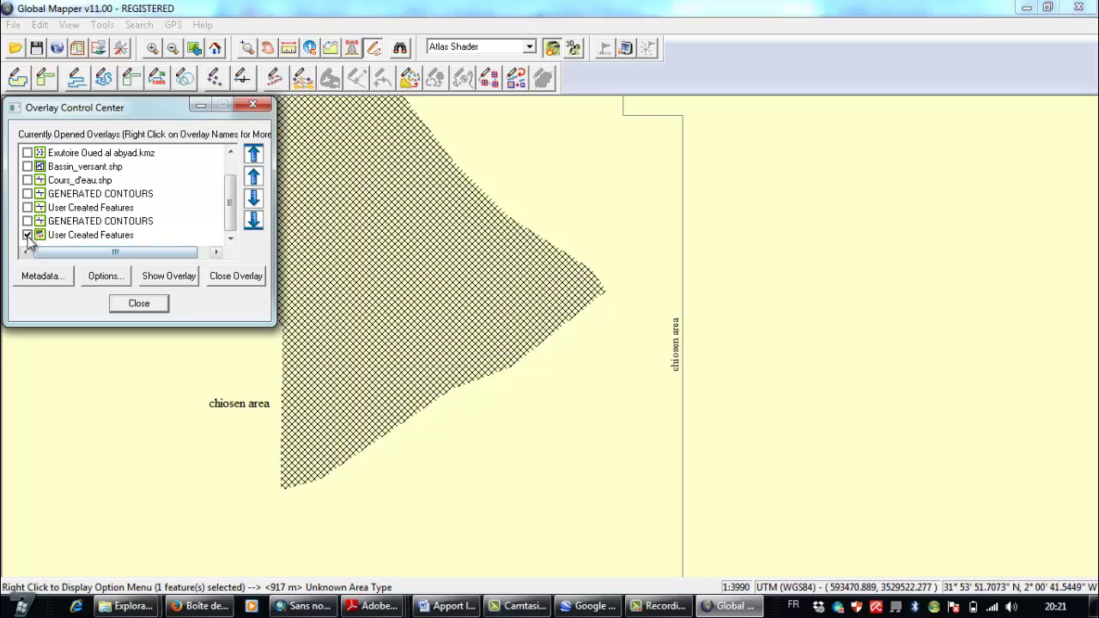
{"action": "left_click", "coordinate": [28, 234]}
{"action": "key", "text": "Escape"}
{"action": "scroll", "coordinate": [902, 453], "scroll_direction": "down", "scroll_amount": 3}
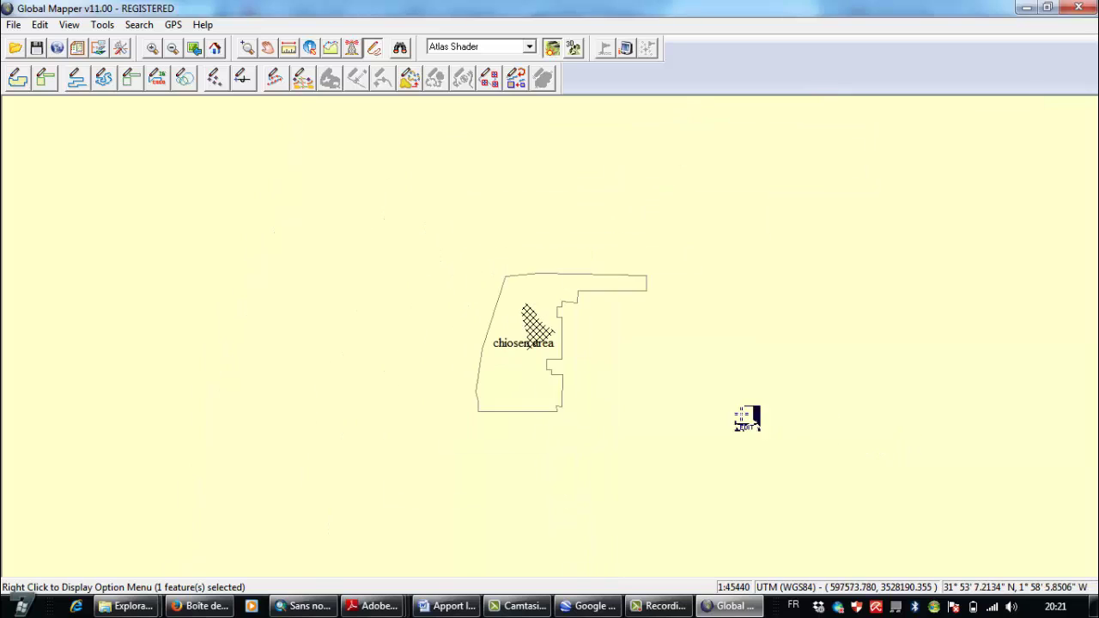
{"action": "scroll", "coordinate": [746, 419], "scroll_direction": "up", "scroll_amount": 1}
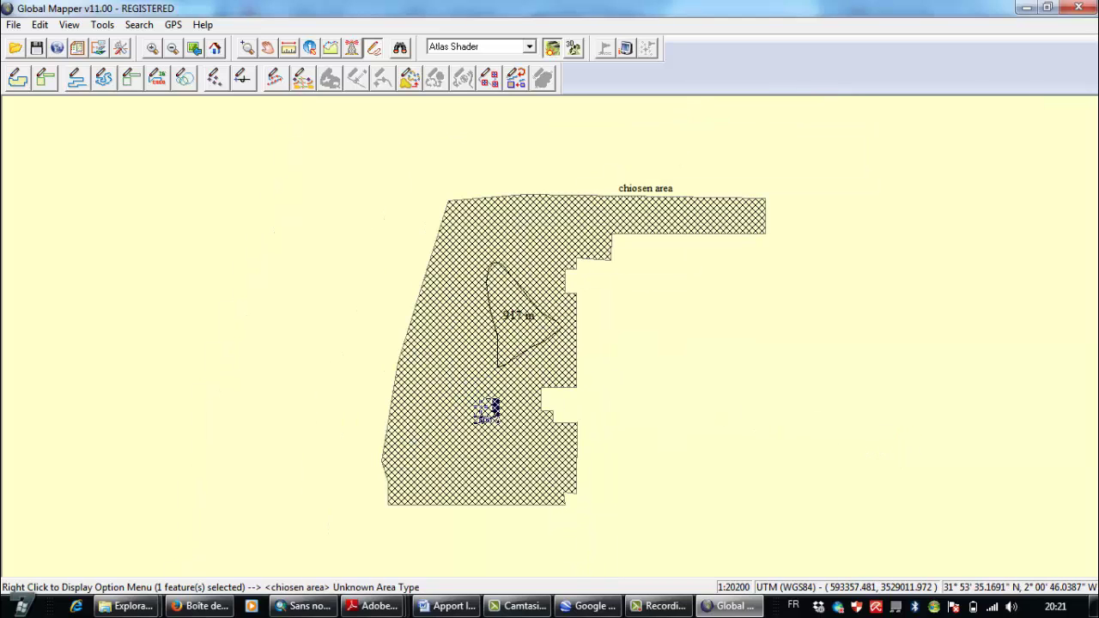
- Delete the chiosen area boundary and leftover red outline, then deselect the 917 m polygon
{"action": "key", "text": "Delete"}
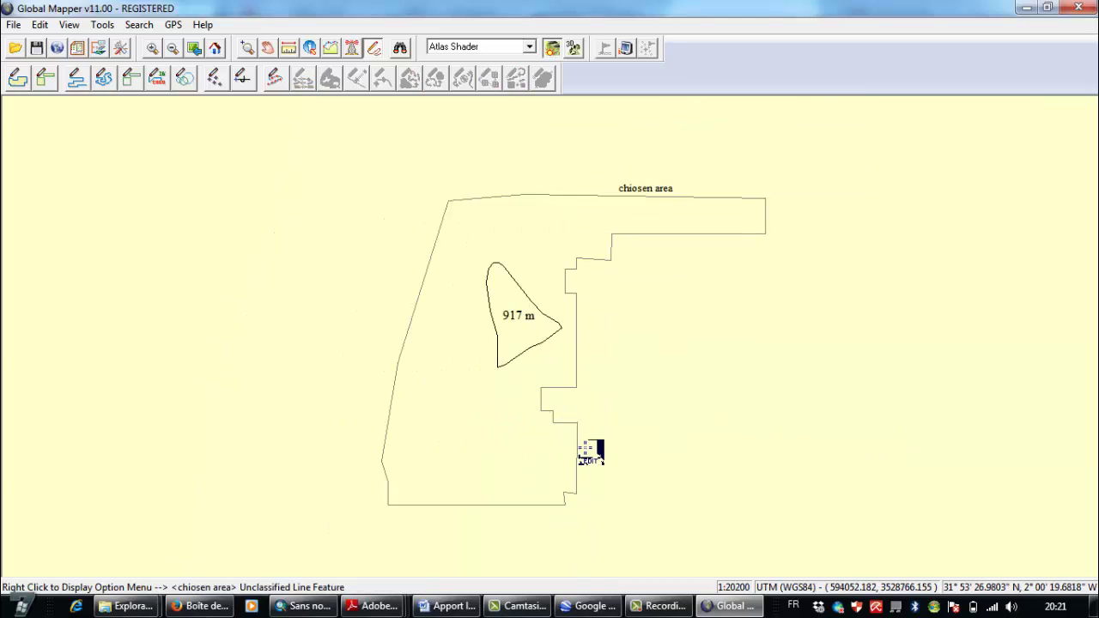
{"action": "left_click", "coordinate": [567, 471]}
{"action": "key", "text": "Delete"}
{"action": "scroll", "coordinate": [515, 344], "scroll_direction": "up", "scroll_amount": 3}
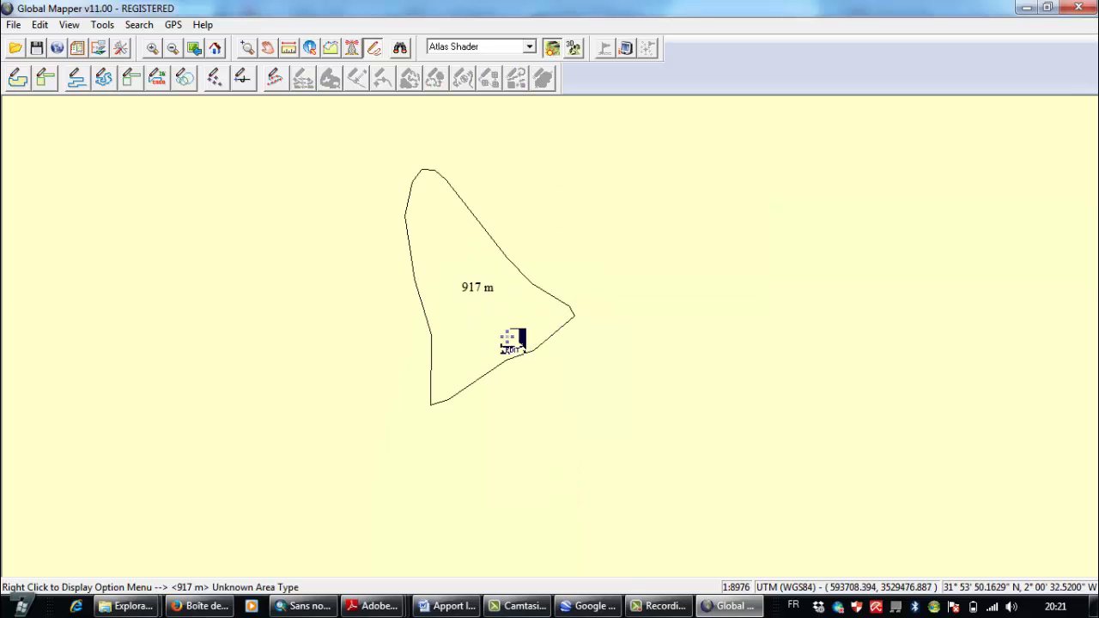
{"action": "left_click", "coordinate": [500, 348]}
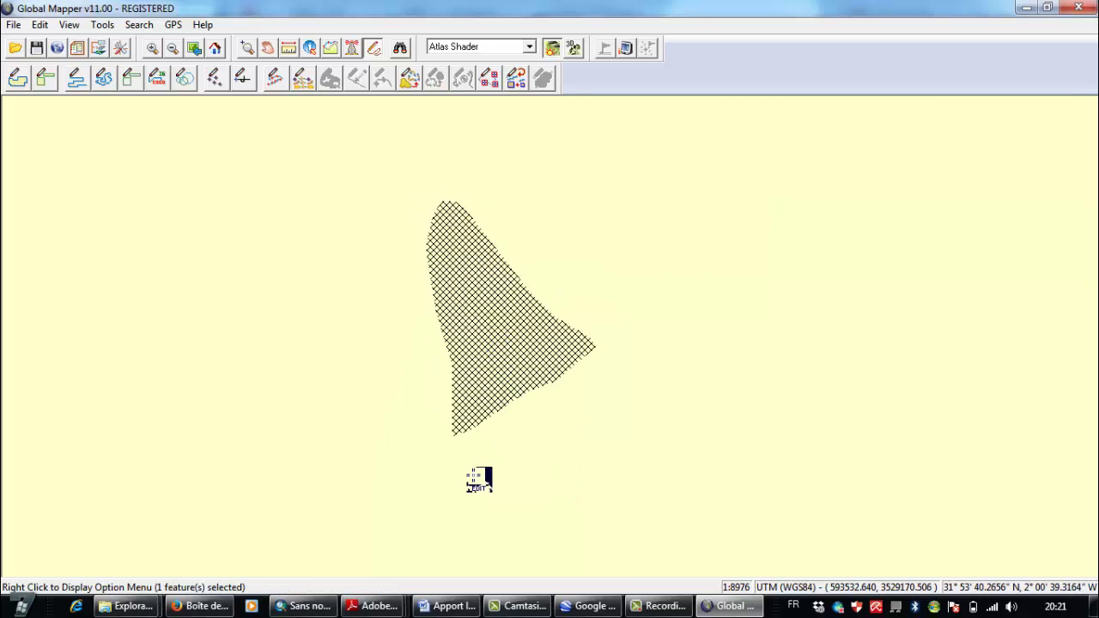
{"action": "left_click", "coordinate": [477, 478]}
{"action": "scroll", "coordinate": [491, 319], "scroll_direction": "up", "scroll_amount": 2}
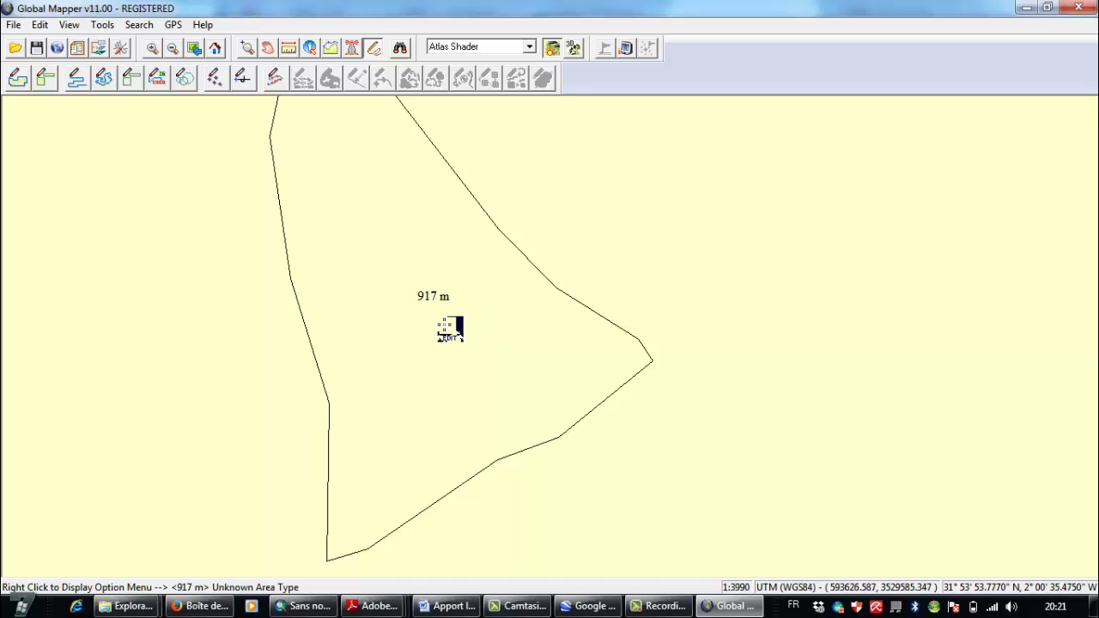
- Export the areas as a shapefile named 'polygone of resevoir'
{"action": "left_click", "coordinate": [14, 25]}
{"action": "mouse_move", "coordinate": [245, 364]}
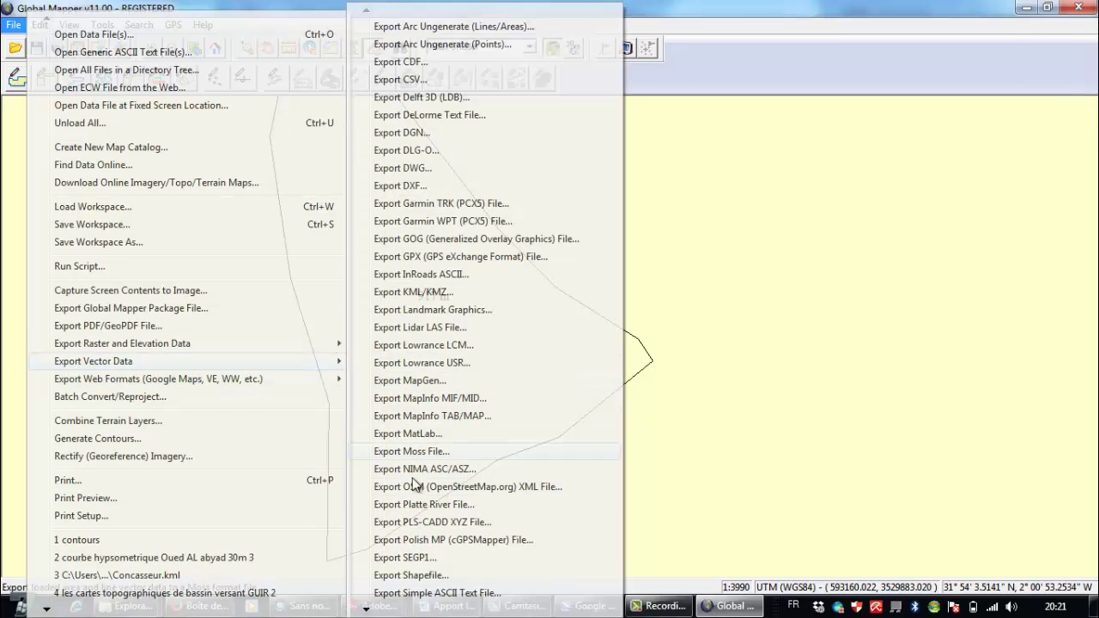
{"action": "left_click", "coordinate": [408, 577]}
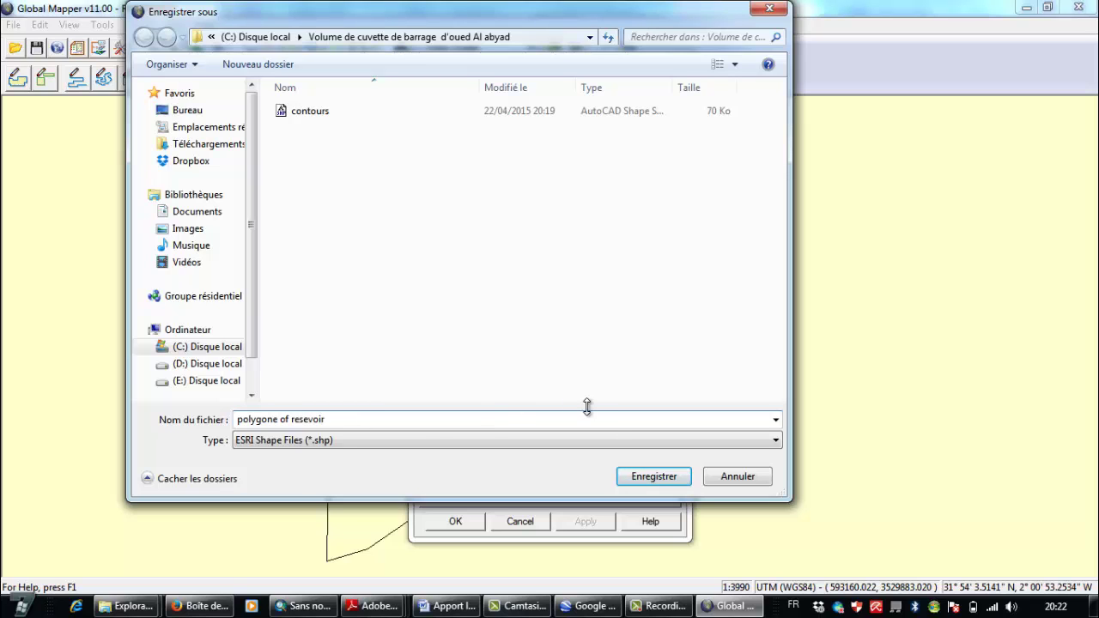
{"action": "left_click", "coordinate": [649, 474]}
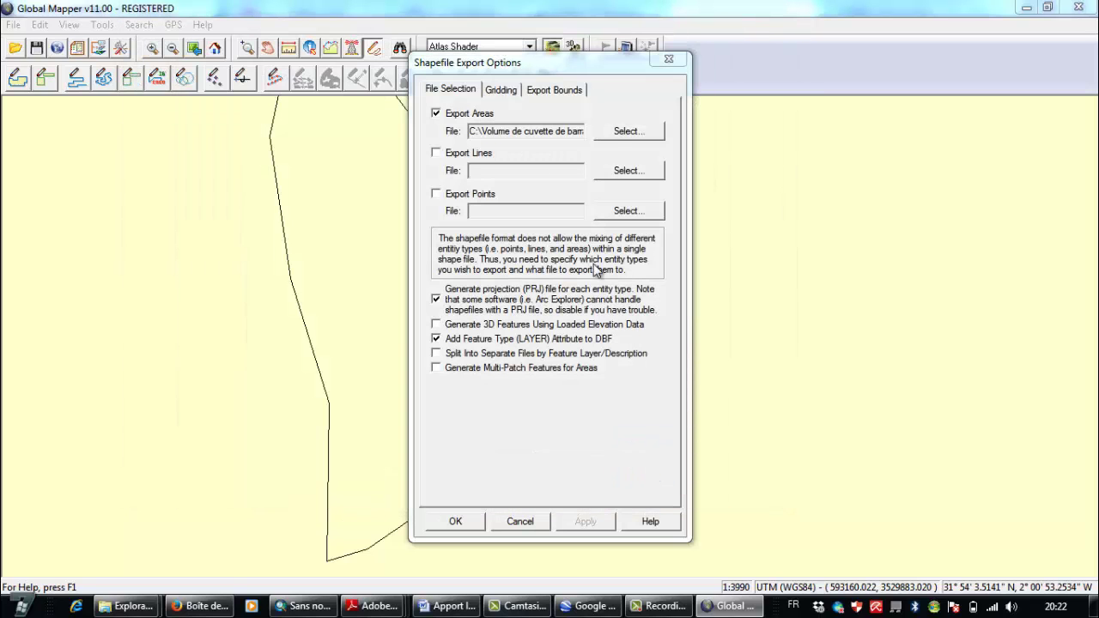
- Limit the export bounds to a box around the 917 m polygon, export, and return to ArcMap
{"action": "left_click", "coordinate": [556, 93]}
{"action": "left_click", "coordinate": [592, 135]}
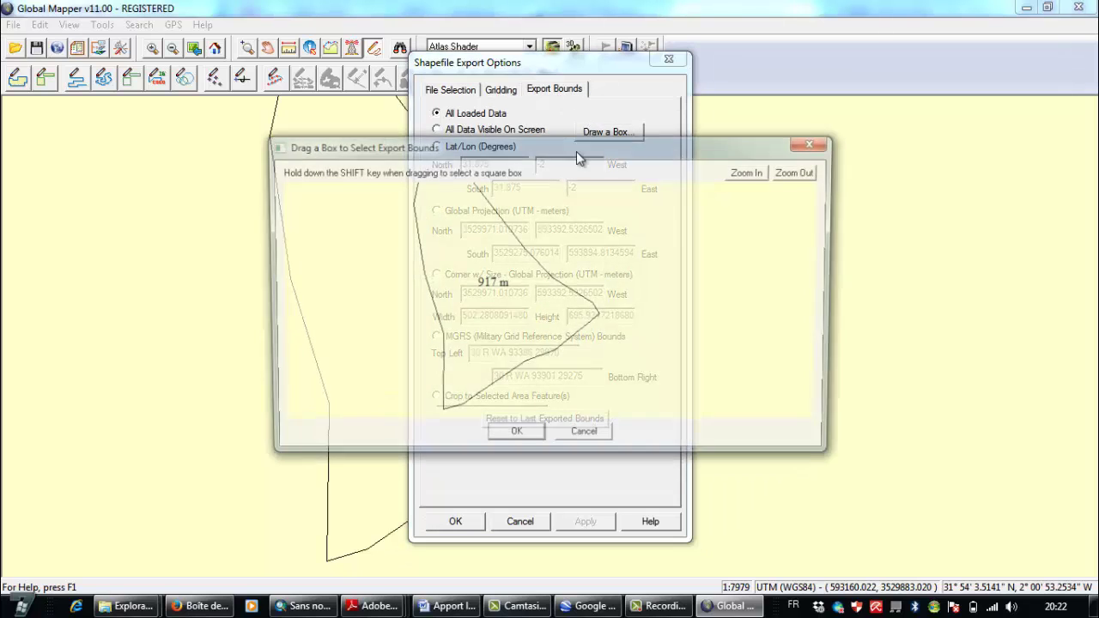
{"action": "left_click", "coordinate": [790, 176]}
{"action": "left_click_drag", "start_coordinate": [443, 196], "coordinate": [592, 352]}
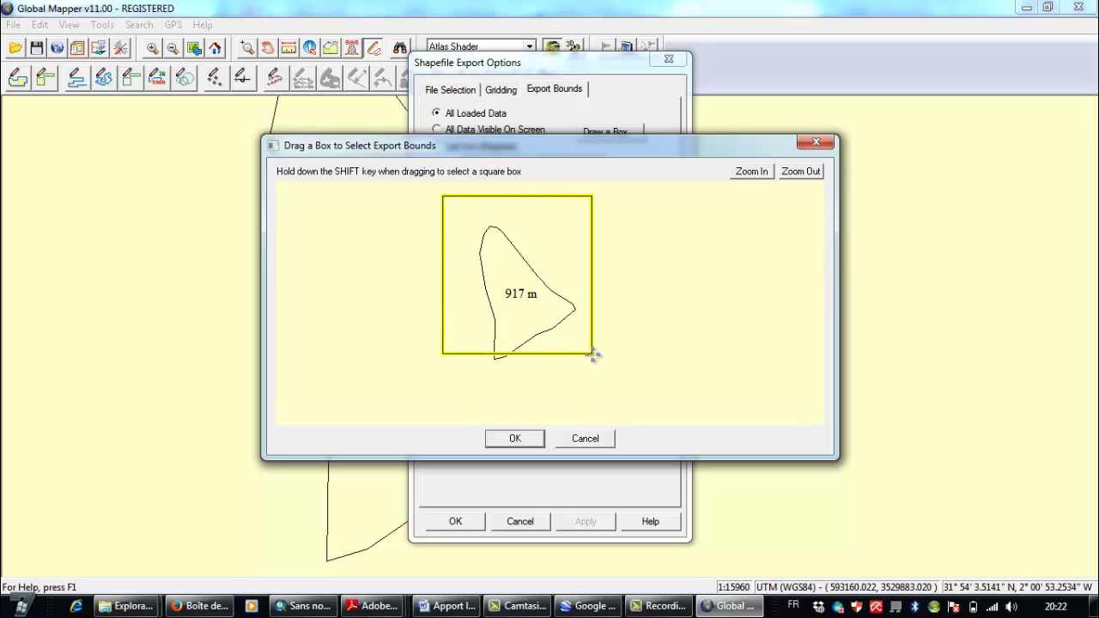
{"action": "left_click", "coordinate": [513, 439]}
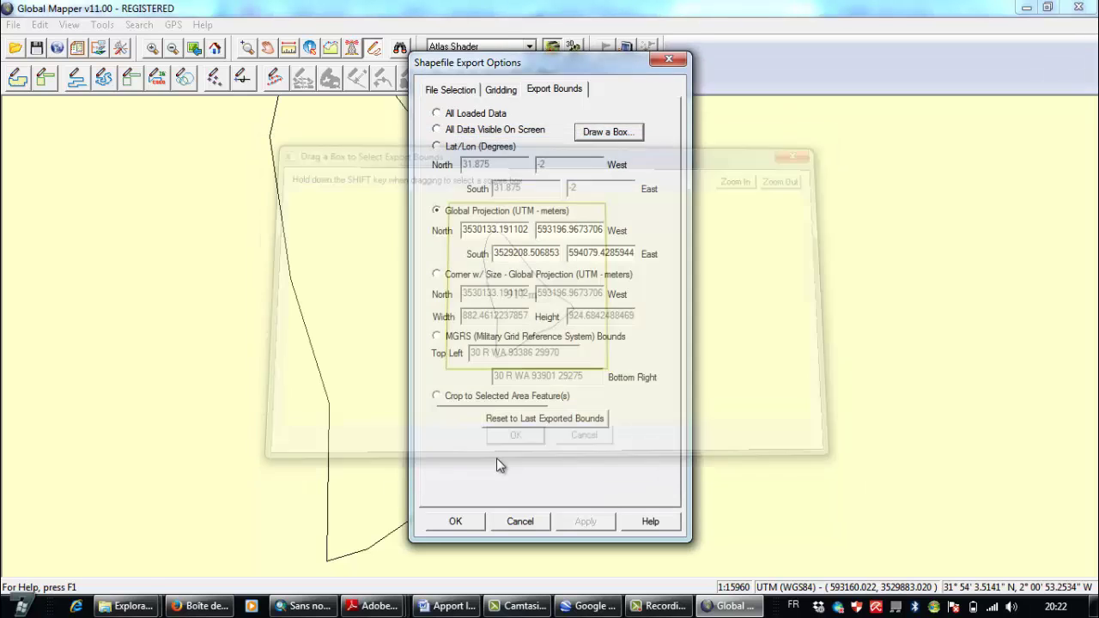
{"action": "left_click", "coordinate": [465, 522]}
{"action": "left_click", "coordinate": [303, 606]}
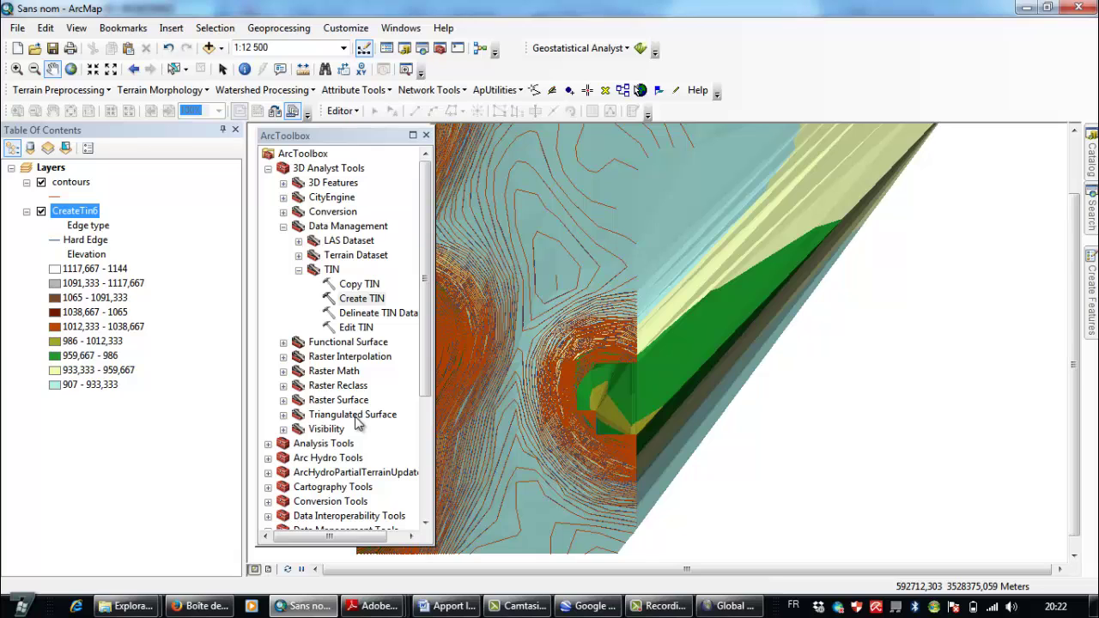
- Add polygone of resevoir.shp to the map and open 3D Analyst > Triangulated Surface > Polygon Volume
{"action": "left_click", "coordinate": [208, 48]}
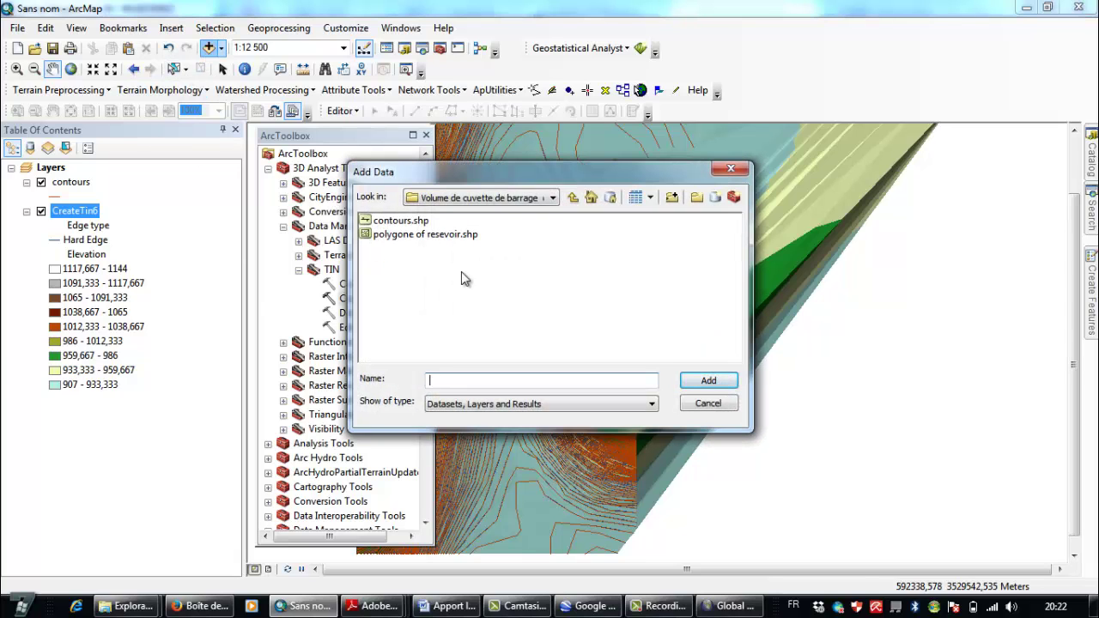
{"action": "double_click", "coordinate": [418, 235]}
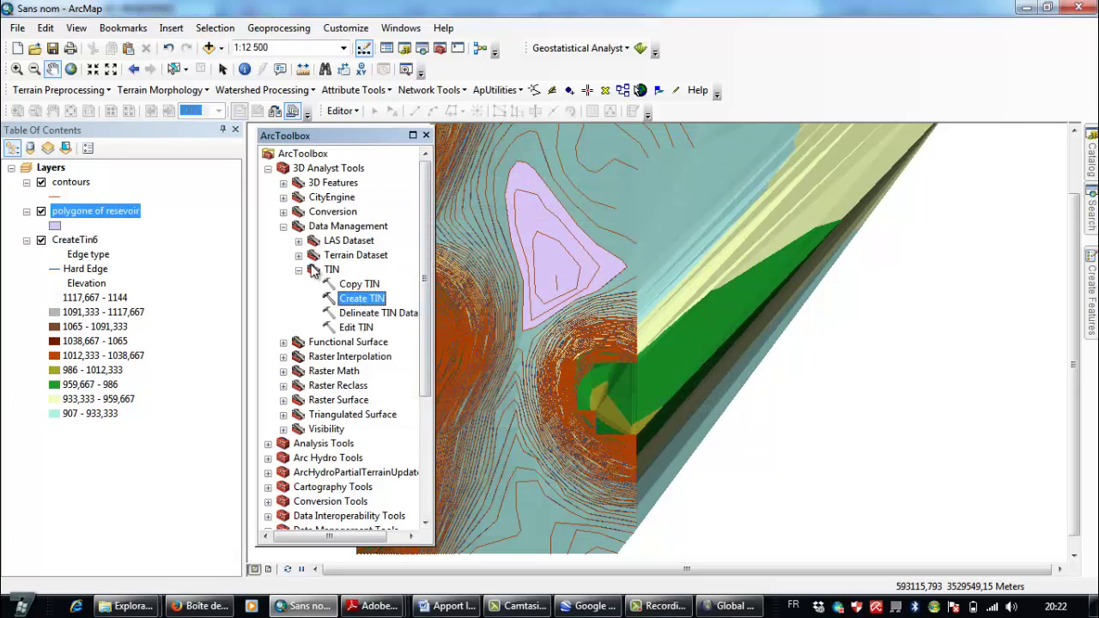
{"action": "left_click", "coordinate": [299, 271]}
{"action": "left_click", "coordinate": [284, 226]}
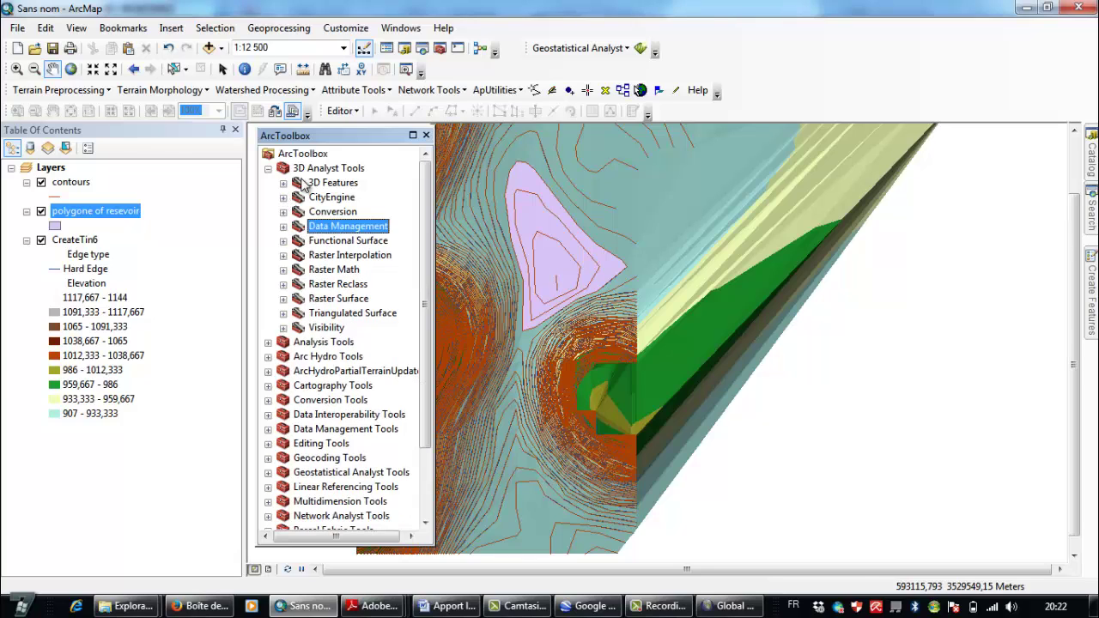
{"action": "left_click", "coordinate": [283, 313]}
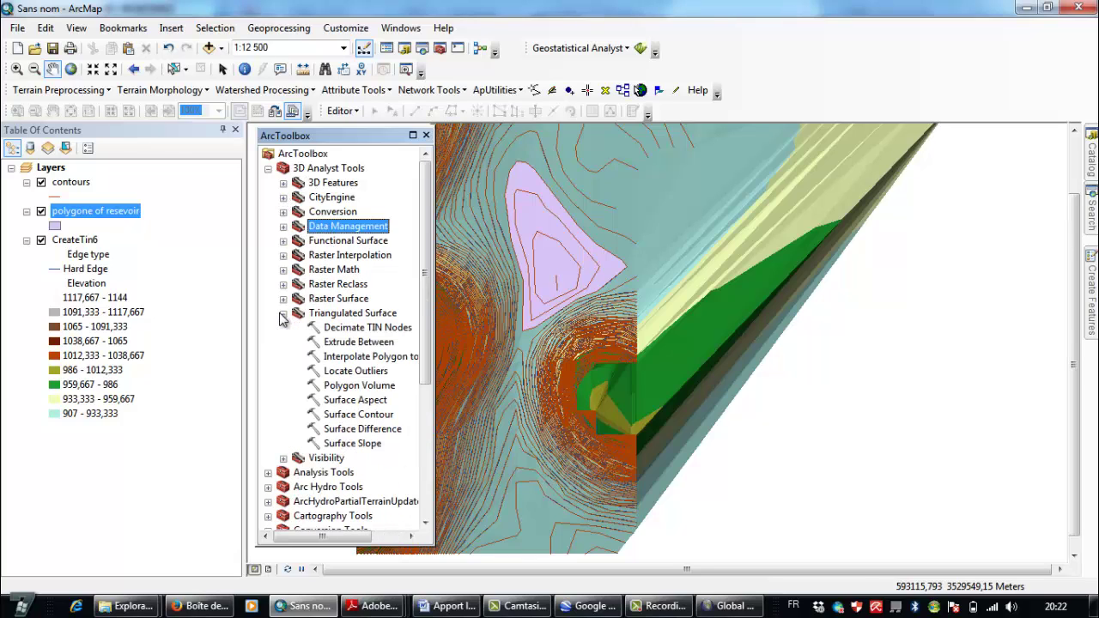
{"action": "left_click", "coordinate": [362, 388]}
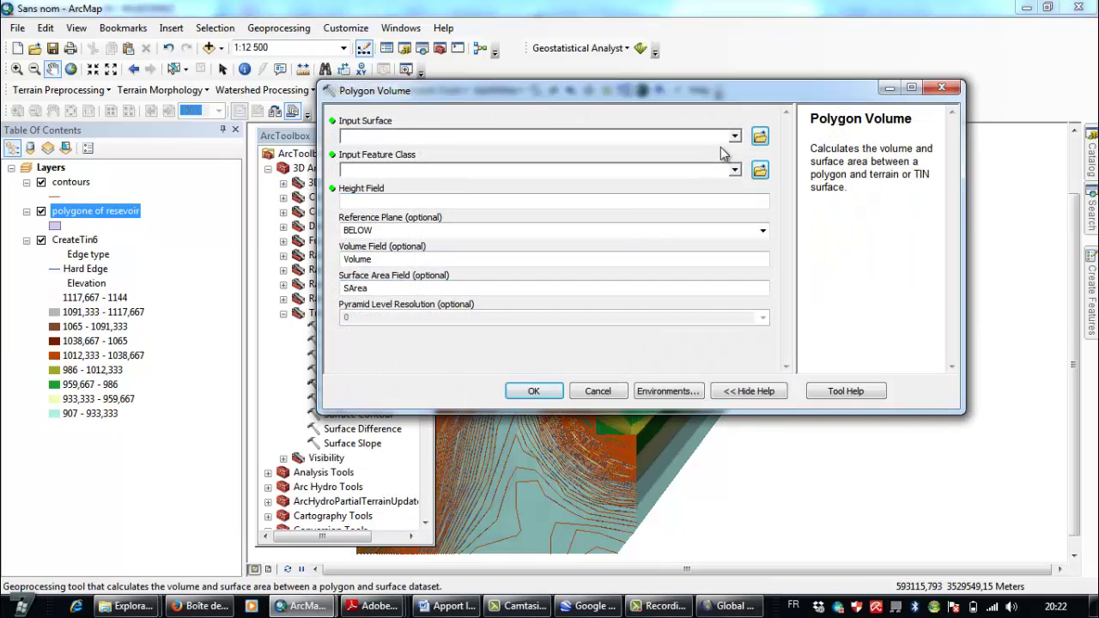
- Run Polygon Volume on CreateTin6 for polygone of resevoir, height field <None>, reference plane BELOW
{"action": "left_click", "coordinate": [734, 139]}
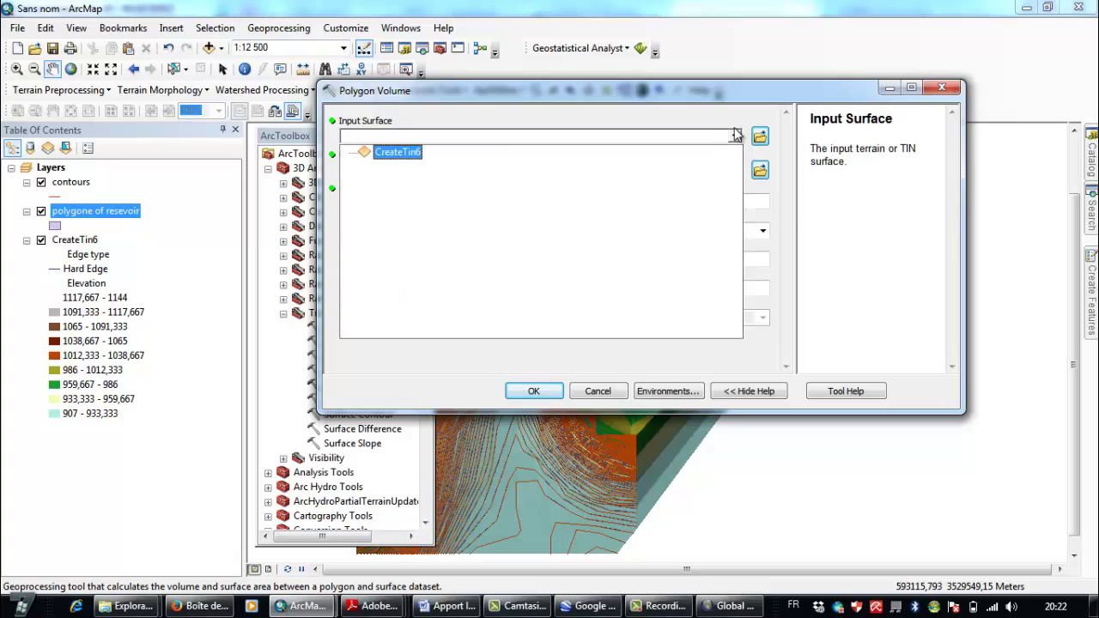
{"action": "left_click", "coordinate": [386, 159]}
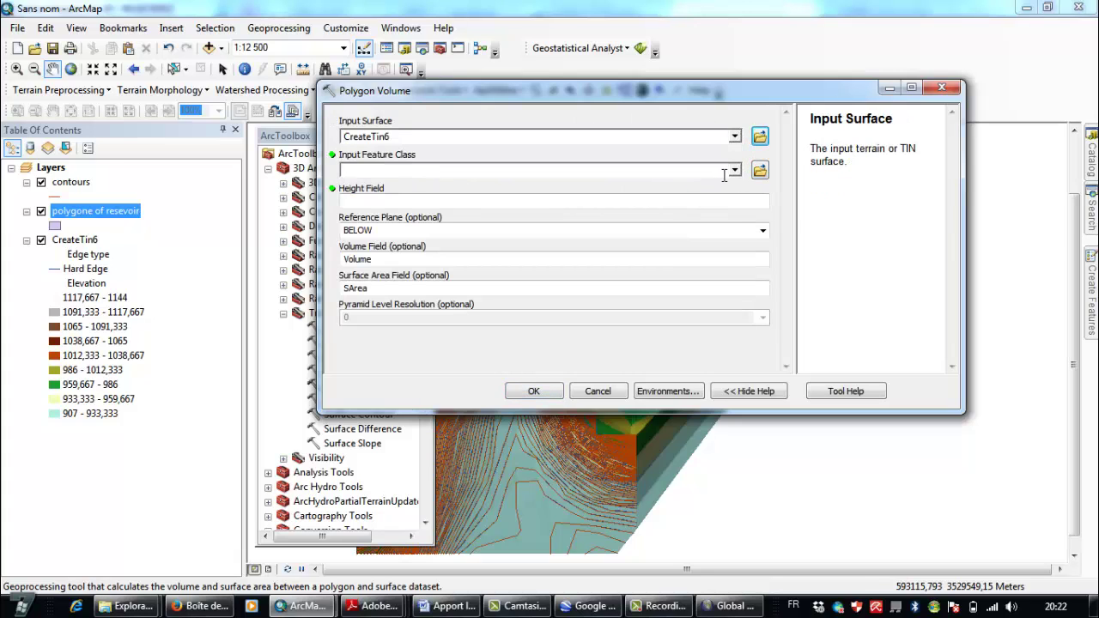
{"action": "left_click", "coordinate": [735, 170]}
{"action": "left_click", "coordinate": [410, 186]}
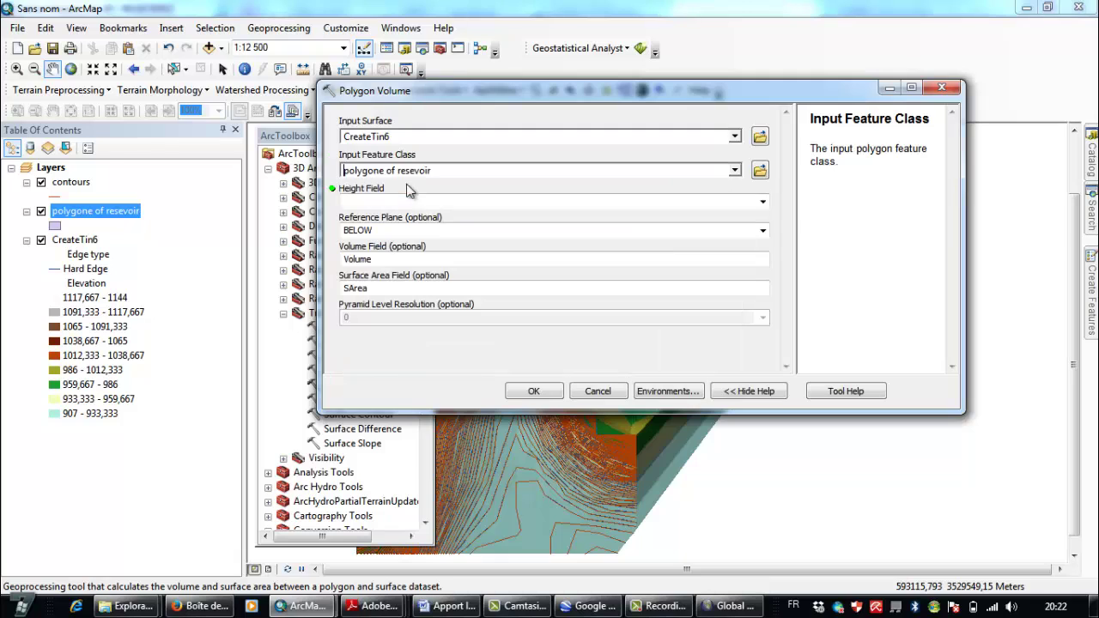
{"action": "left_click", "coordinate": [445, 201]}
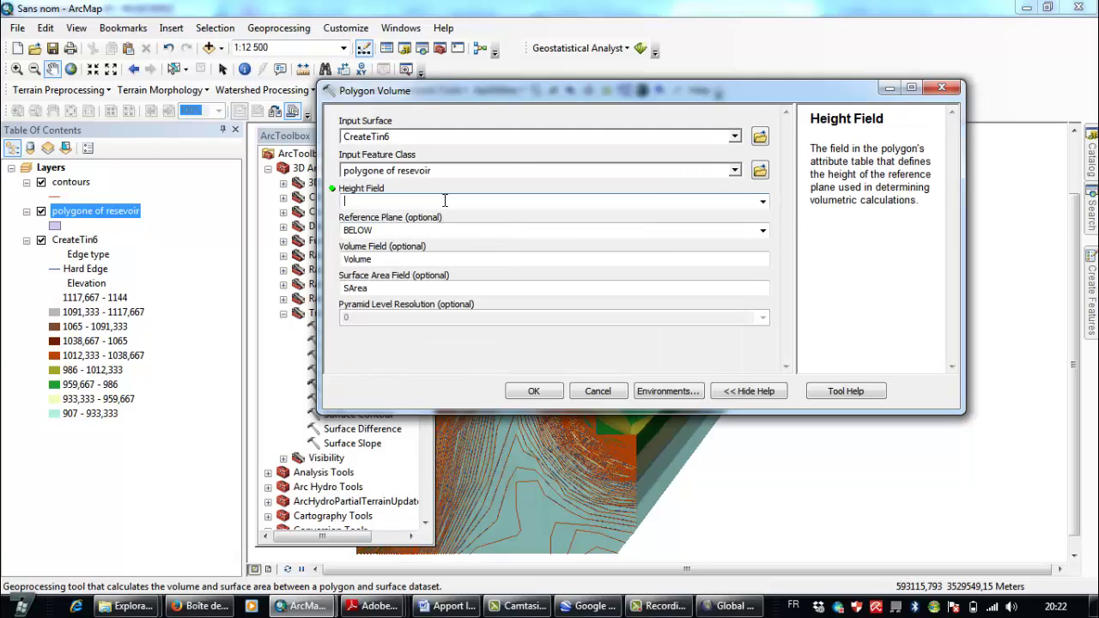
{"action": "left_click", "coordinate": [762, 201]}
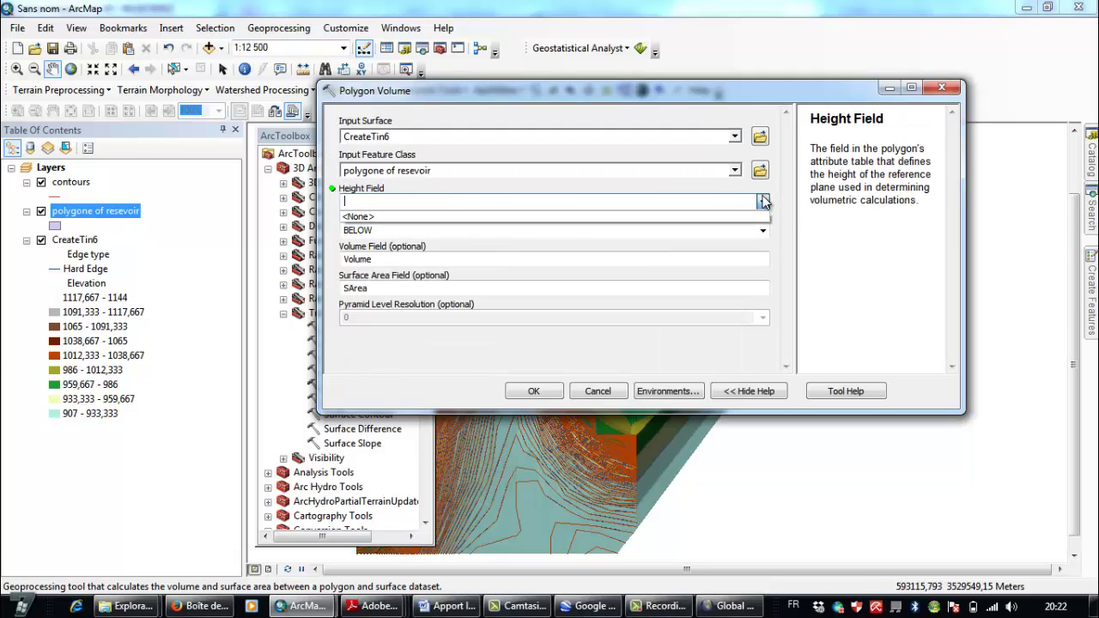
{"action": "left_click", "coordinate": [678, 216]}
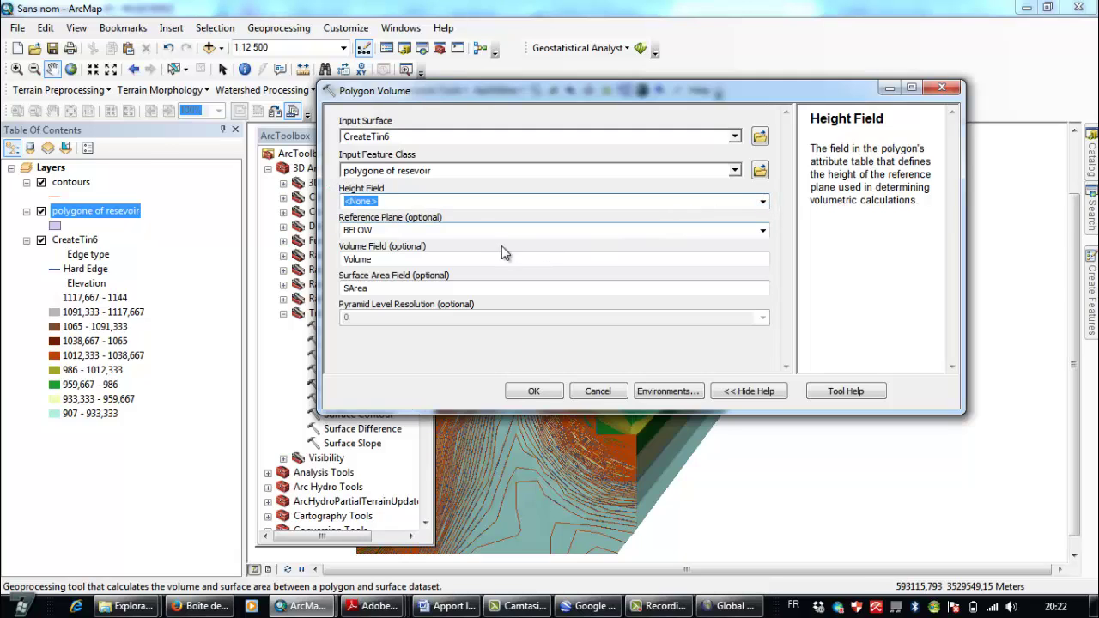
{"action": "left_click", "coordinate": [382, 230]}
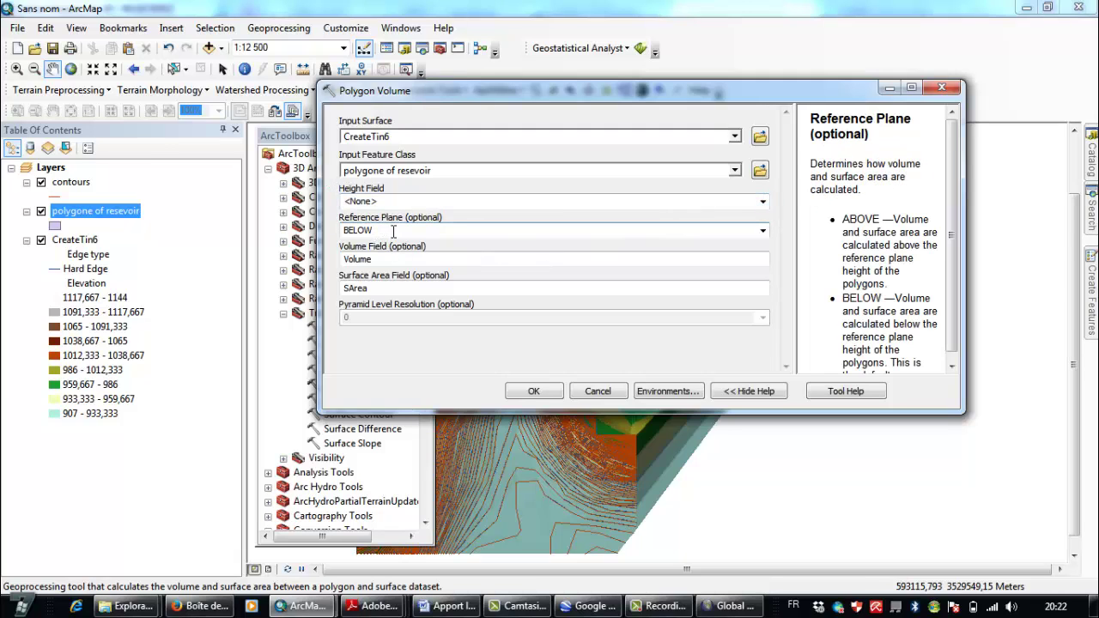
{"action": "left_click_drag", "start_coordinate": [399, 257], "coordinate": [339, 258]}
{"action": "left_click", "coordinate": [337, 290]}
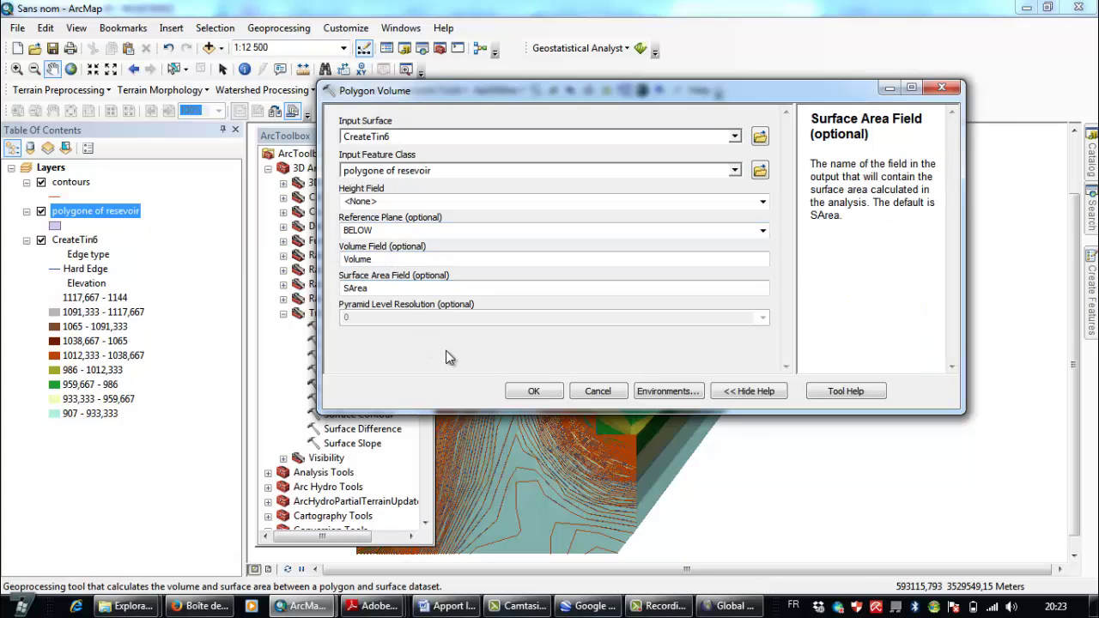
{"action": "left_click", "coordinate": [513, 396]}
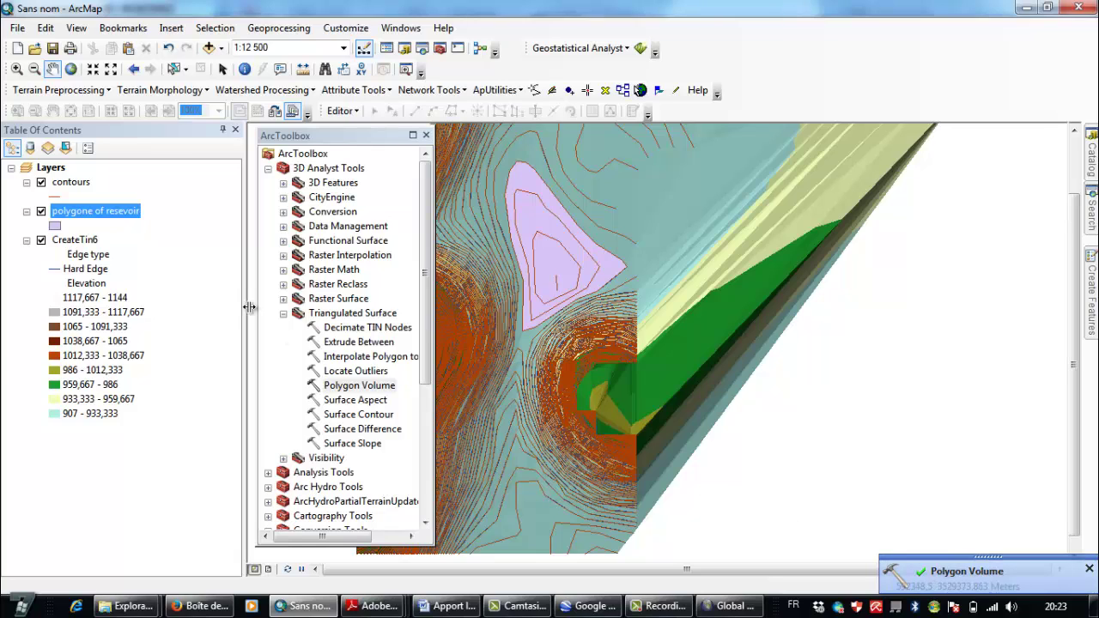
- Open the polygone of resevoir attribute table to read Volume 39264807,8047 and SArea 172107,939782
{"action": "right_click", "coordinate": [87, 210]}
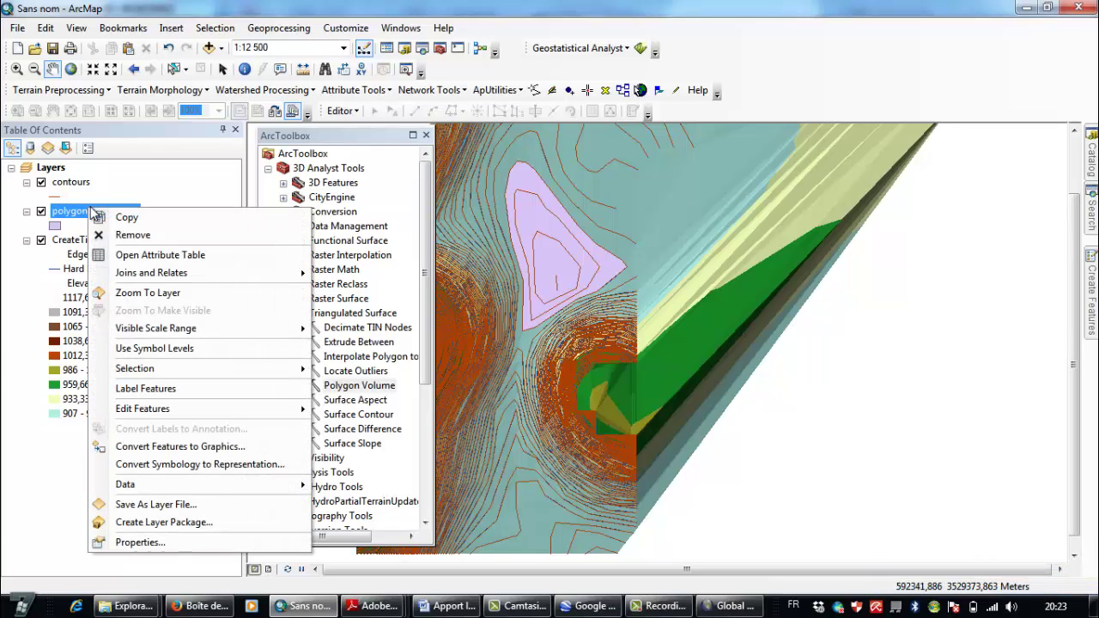
{"action": "left_click", "coordinate": [157, 257]}
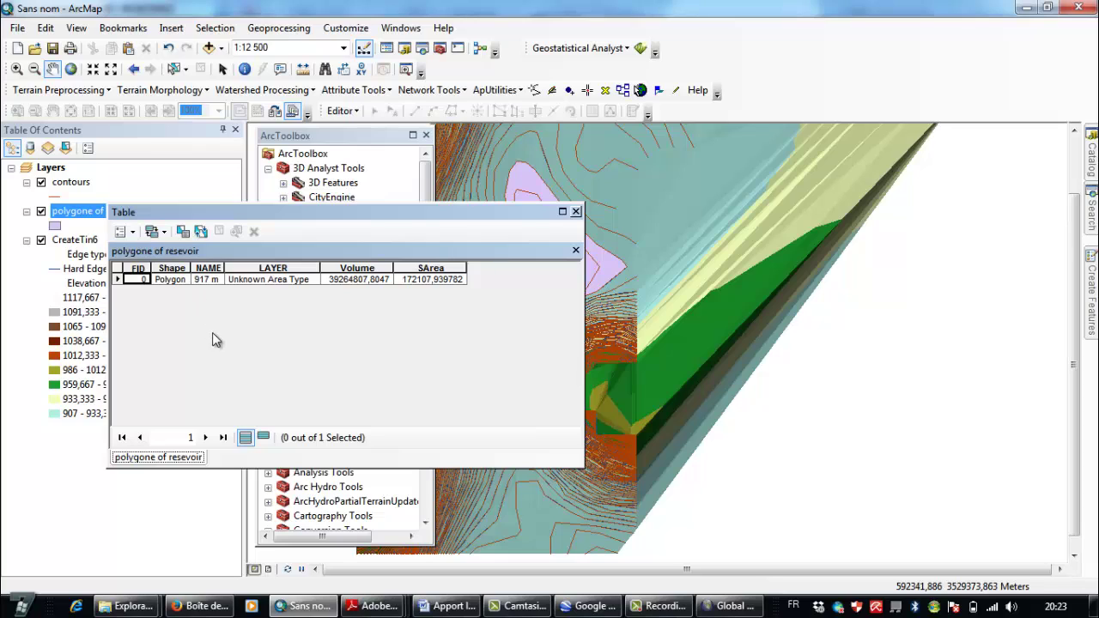
{"action": "left_click", "coordinate": [380, 281]}
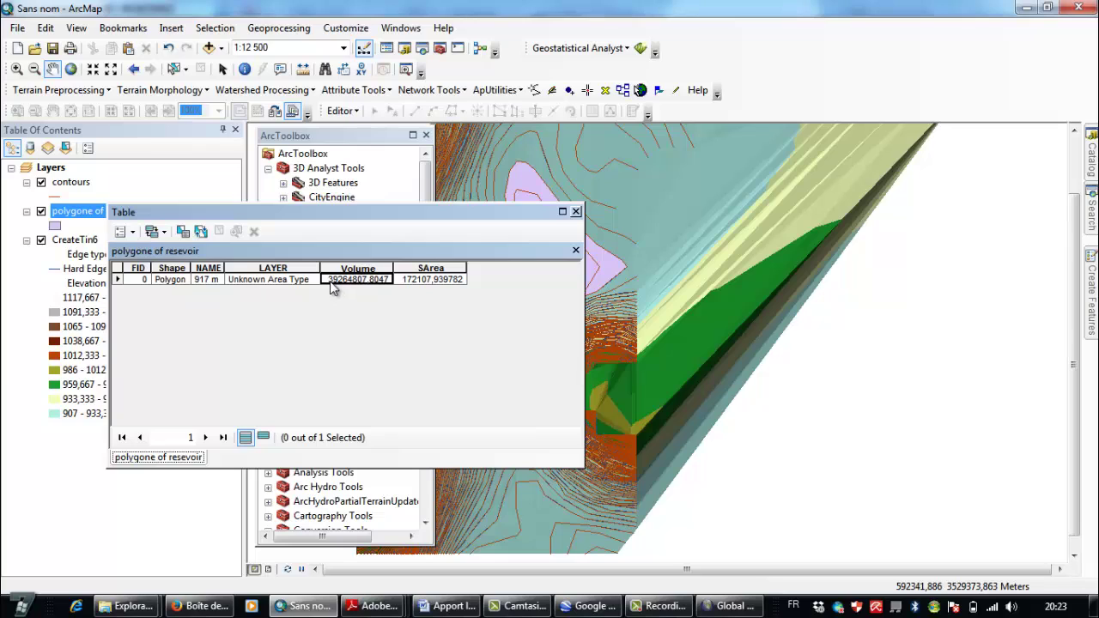
{"action": "key", "text": "Right"}
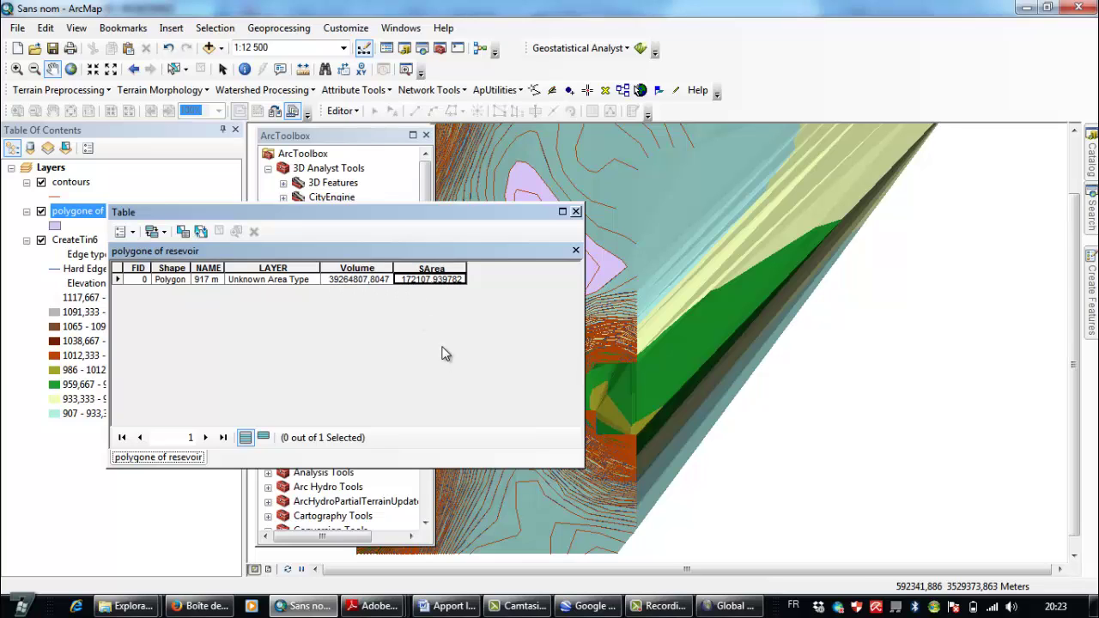